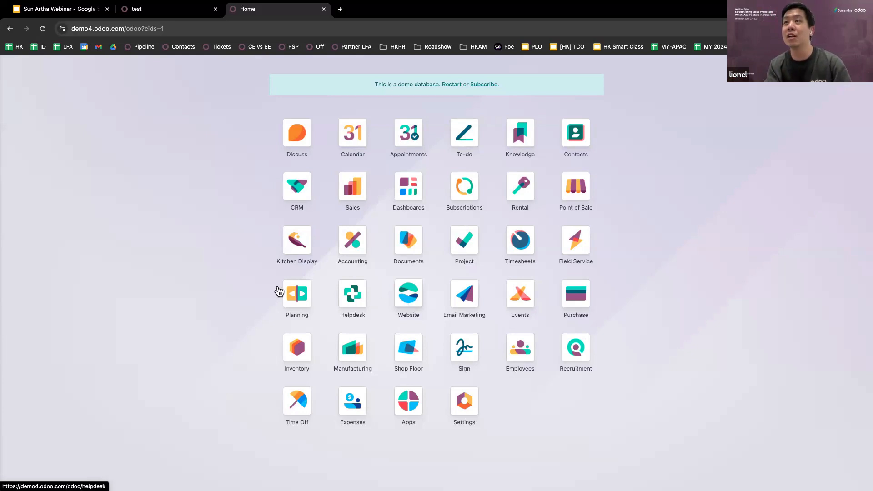
# On the test lead, start a WhatsApp message to the lead's phone number
pyautogui.click(149, 14)
pyautogui.tripleClick(100, 221)
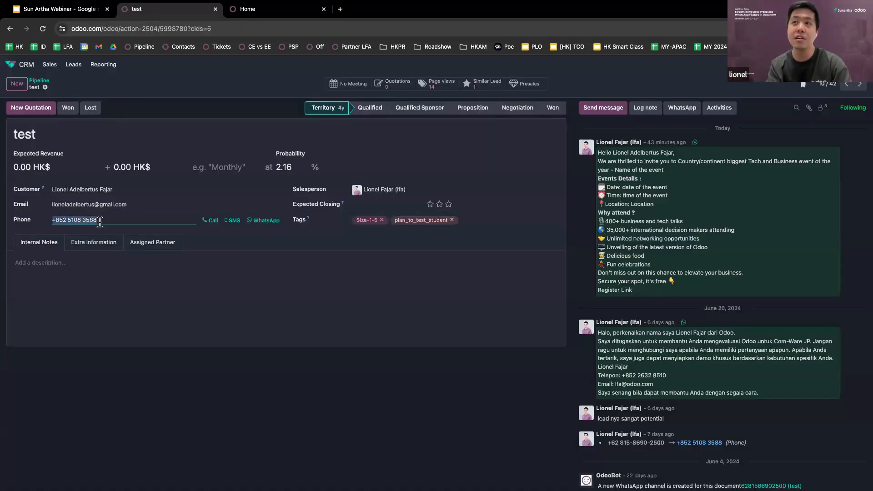
pyautogui.click(217, 296)
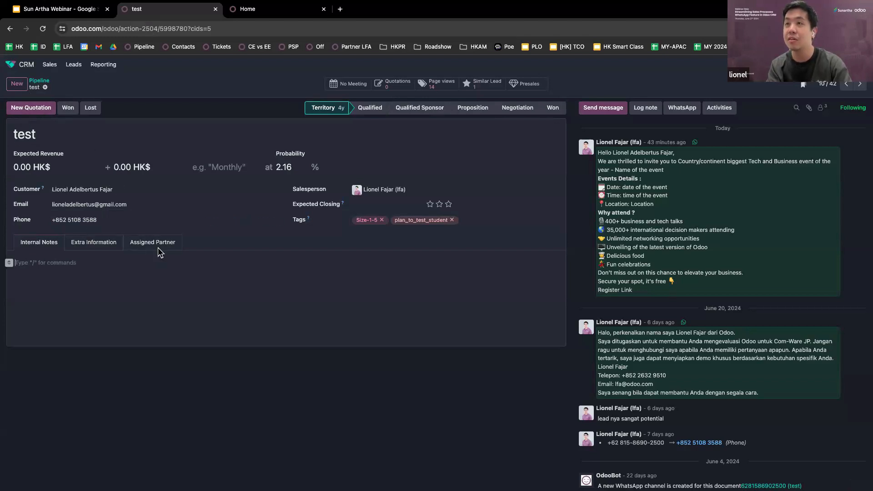
pyautogui.tripleClick(116, 204)
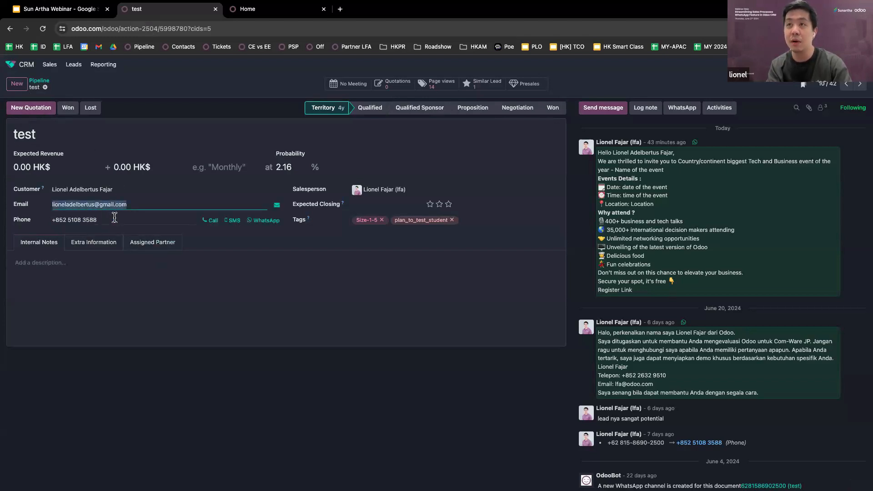
pyautogui.tripleClick(115, 219)
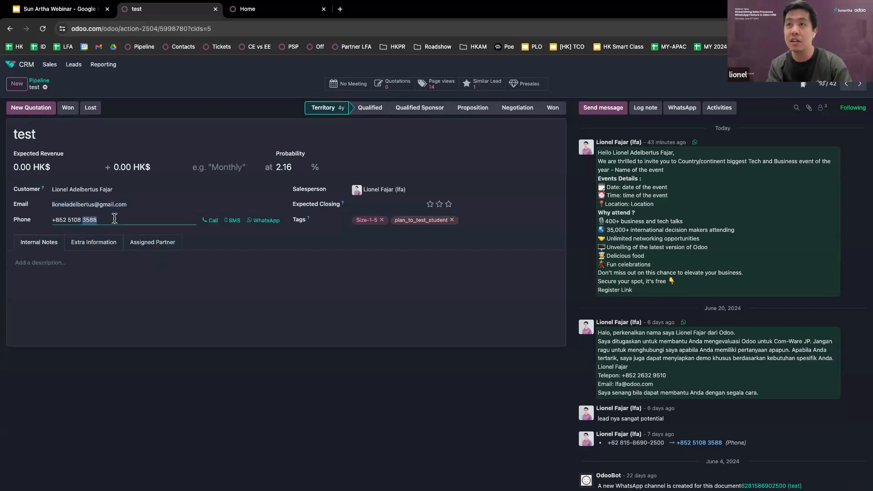
pyautogui.click(206, 262)
pyautogui.click(189, 220)
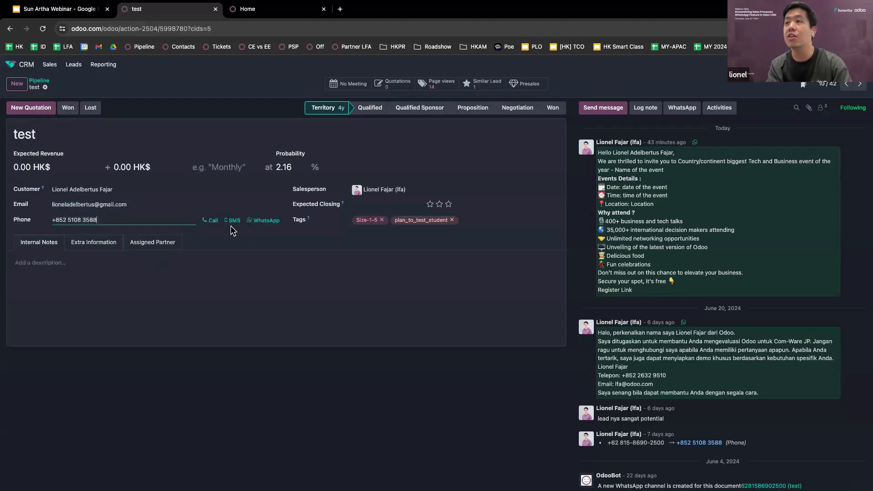
pyautogui.click(256, 221)
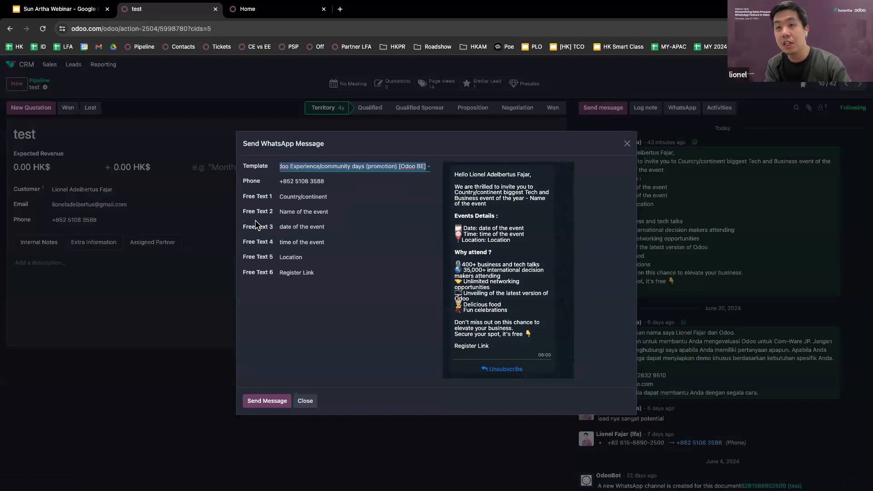
# Keep the community days promotion template and send the WhatsApp invitation to the test lead
pyautogui.click(372, 173)
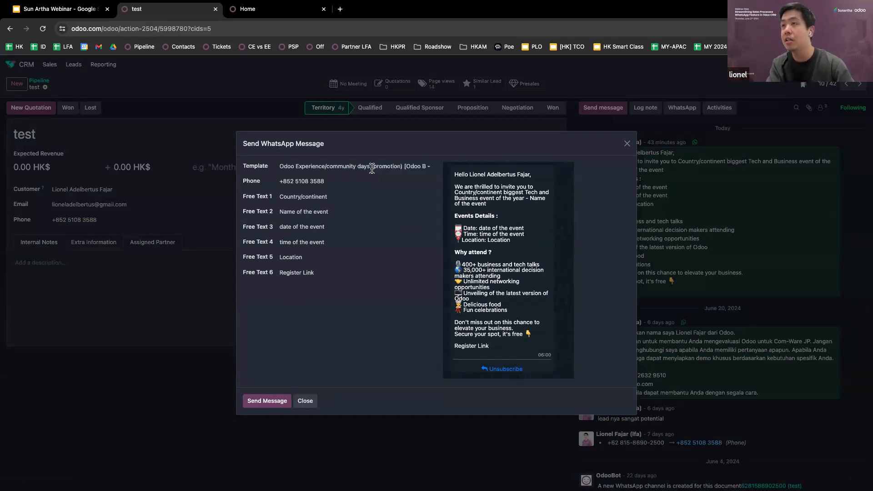
pyautogui.click(404, 166)
pyautogui.click(380, 349)
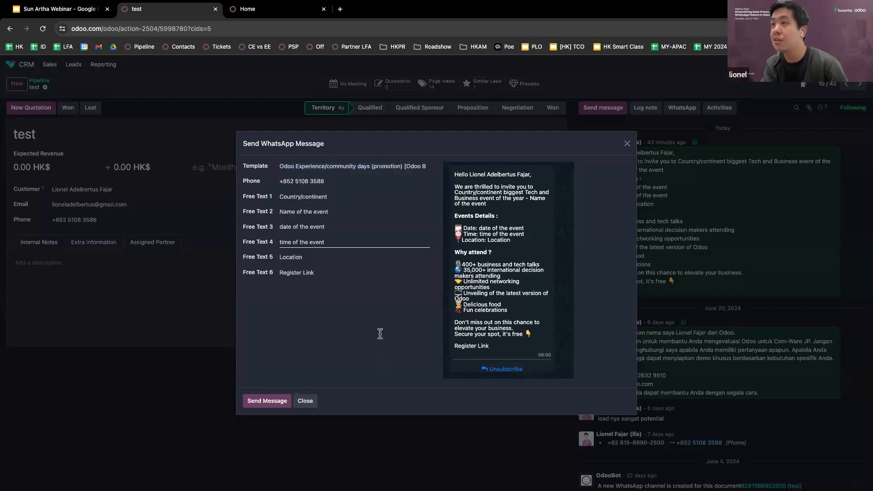
pyautogui.click(268, 400)
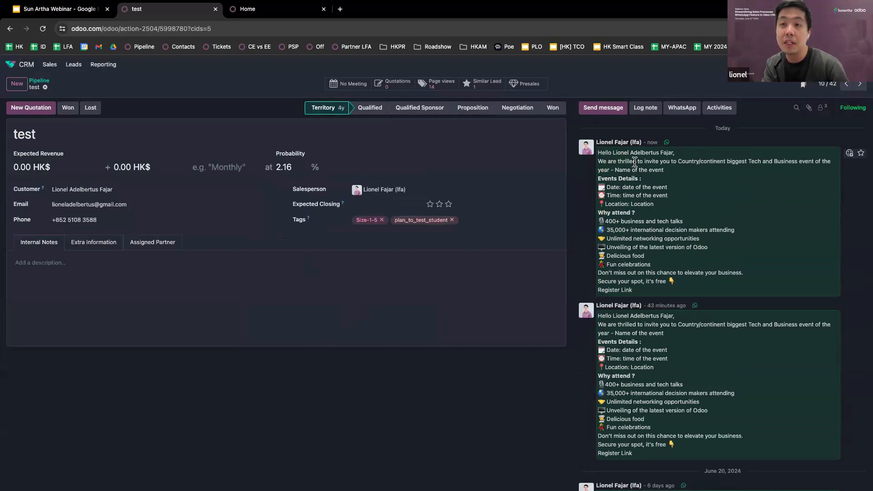
# Select the sent invitation in the chatter while the customer's three WhatsApp replies arrive
pyautogui.moveTo(635, 161); pyautogui.dragTo(652, 282)
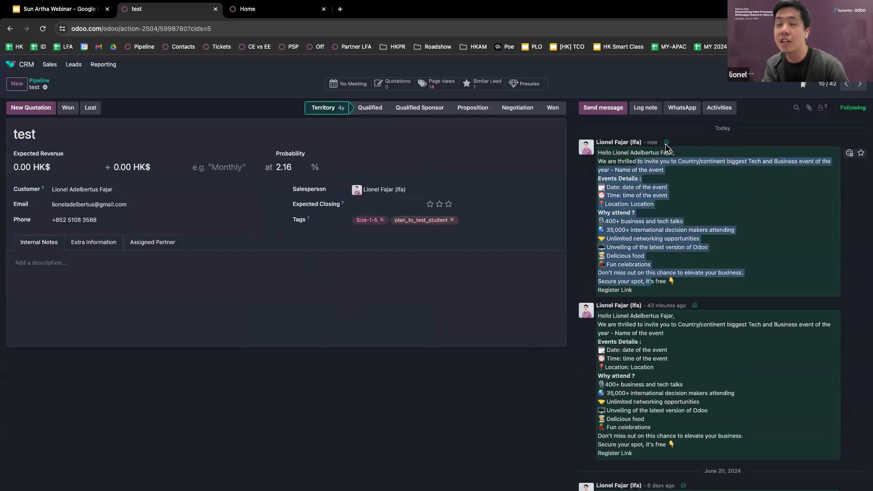
pyautogui.click(643, 223)
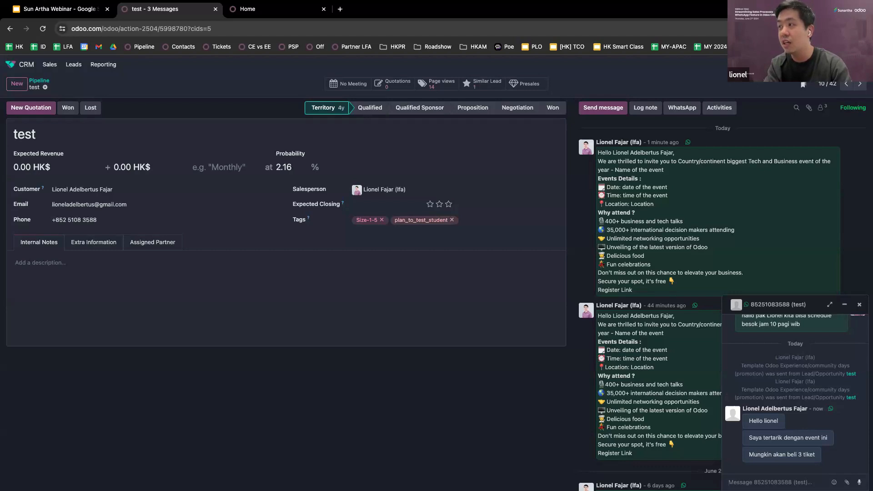
# Send 'Halo thank you sudah hubungi kita' in the customer's WhatsApp chat, without an attachment
pyautogui.click(846, 482)
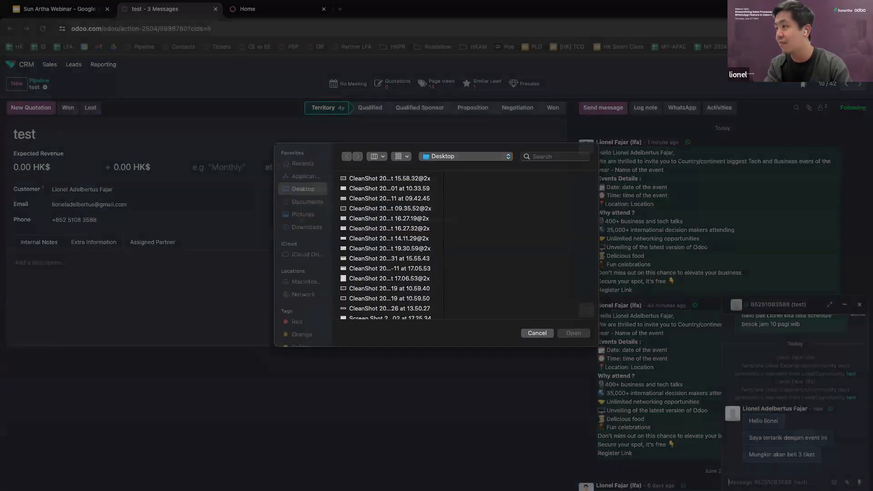
pyautogui.press('Escape')
pyautogui.write('Halo')
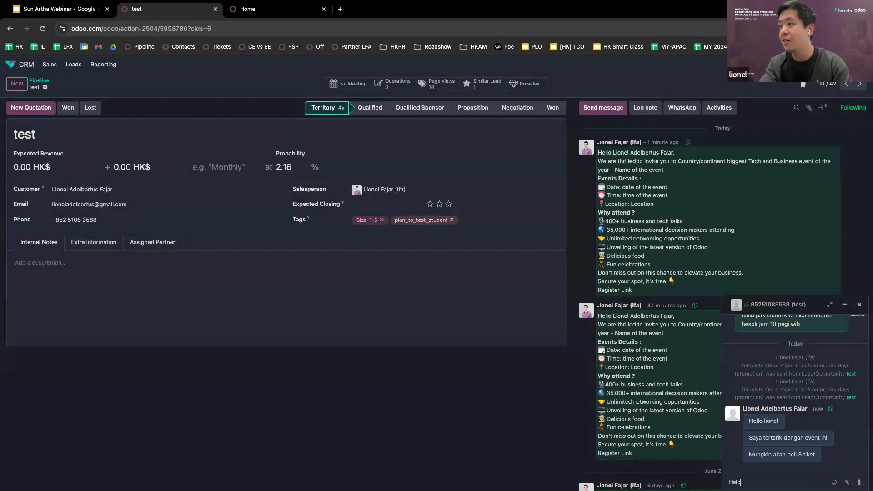
pyautogui.write(' thank you su')
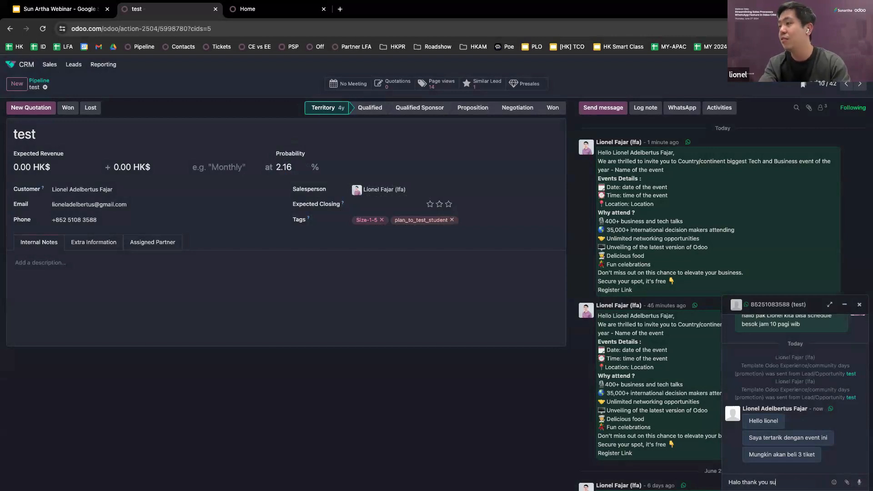
pyautogui.write('dah hubungi kita')
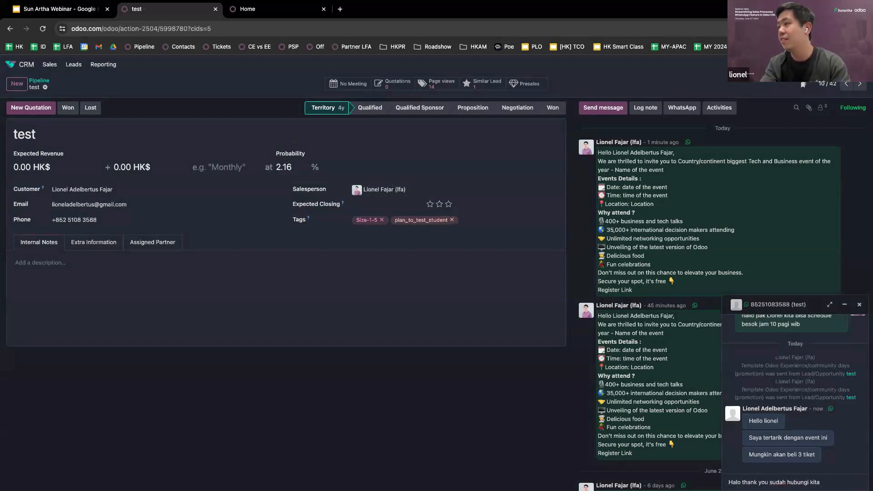
pyautogui.press('Return')
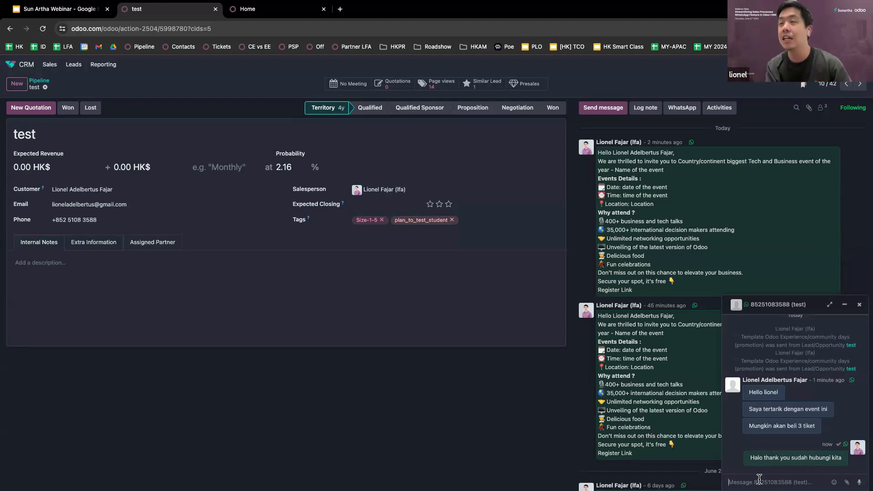
# From the Odoo apps home, open the CRM app's Pipeline kanban board
pyautogui.click(282, 15)
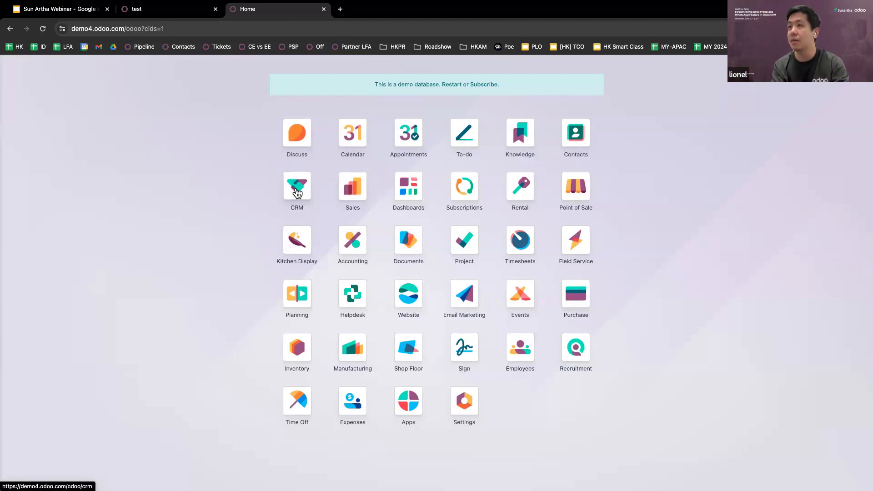
pyautogui.click(296, 191)
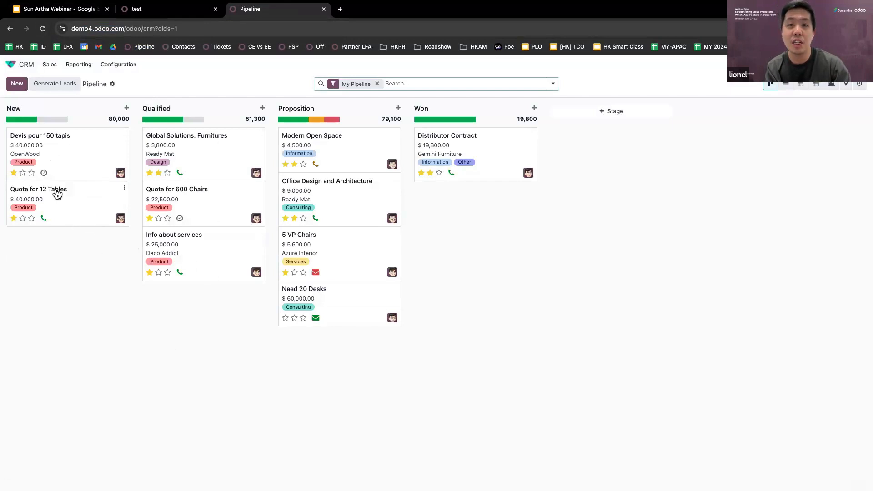
pyautogui.moveTo(164, 120)
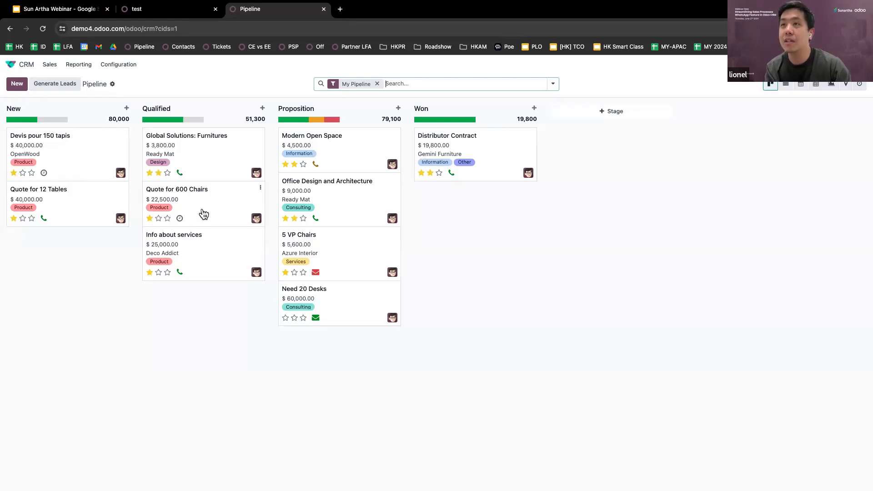
# Move Quote for 600 Chairs to Proposition and back, and view Global Solutions' planned activity
pyautogui.moveTo(204, 213); pyautogui.dragTo(318, 222)
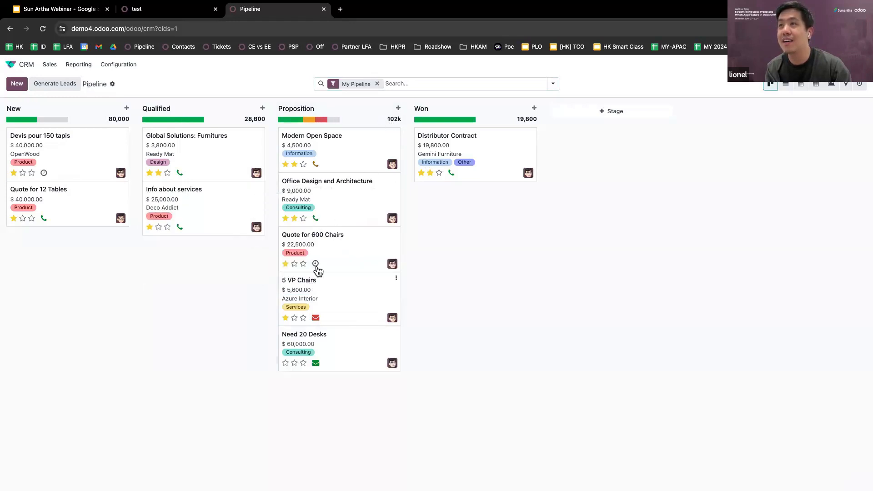
pyautogui.moveTo(332, 247); pyautogui.dragTo(222, 204)
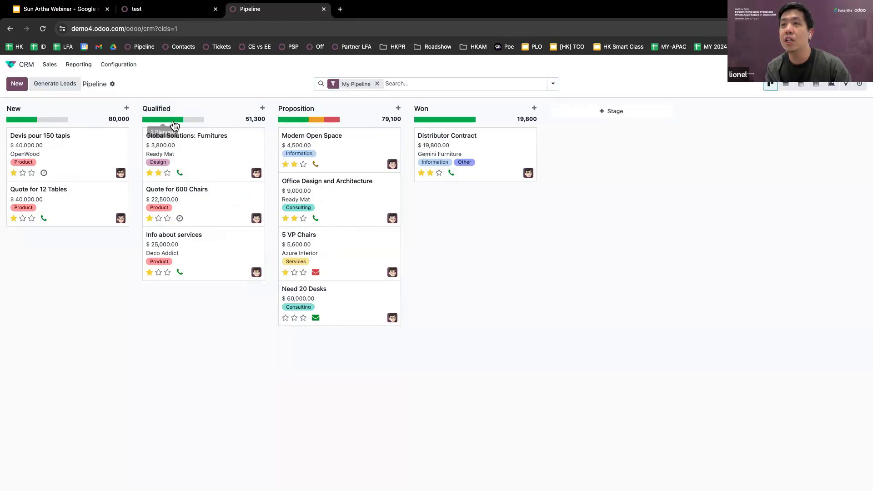
pyautogui.click(180, 174)
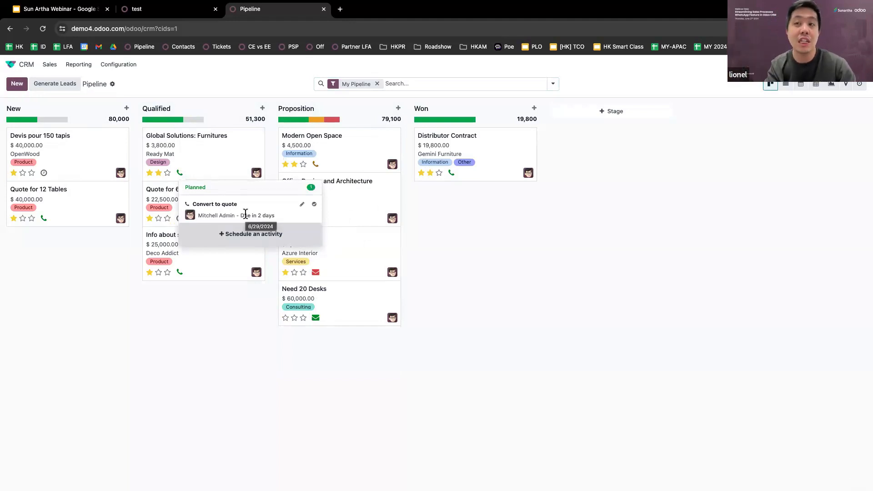
pyautogui.click(227, 358)
# Filter Proposition by due-today, then overdue activities, clear both, and start a quick-create opportunity
pyautogui.moveTo(318, 122)
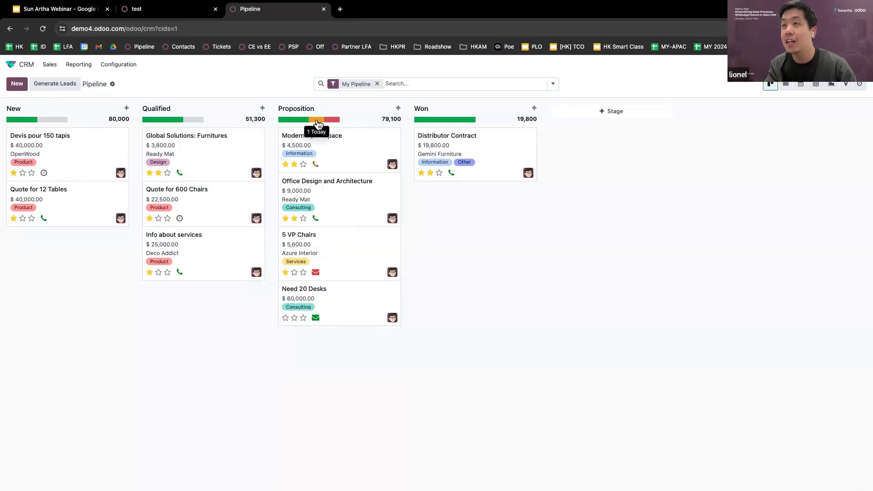
pyautogui.click(317, 121)
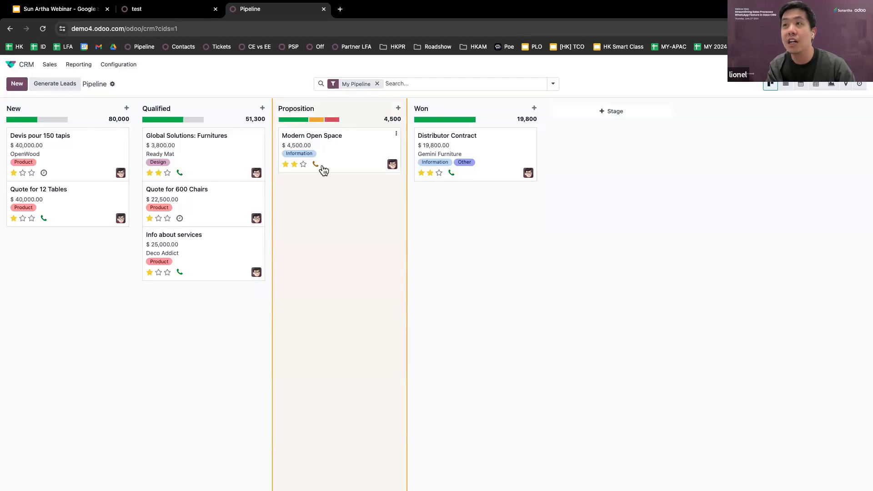
pyautogui.click(321, 122)
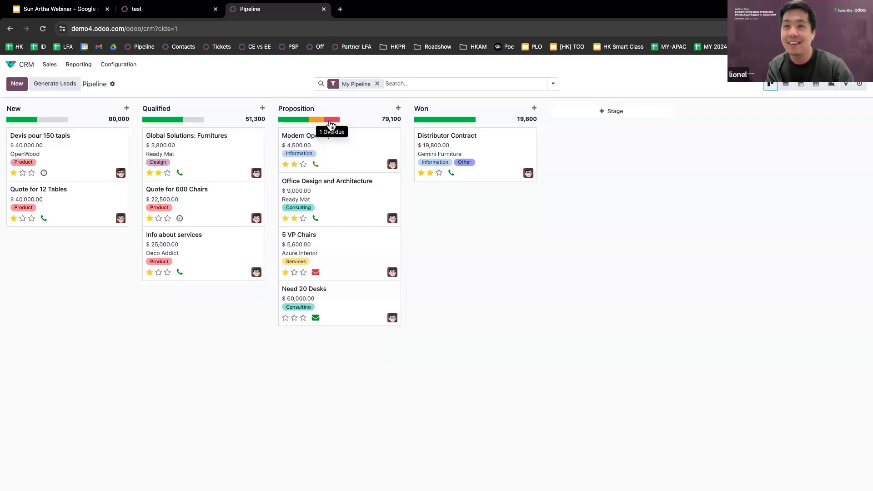
pyautogui.click(330, 121)
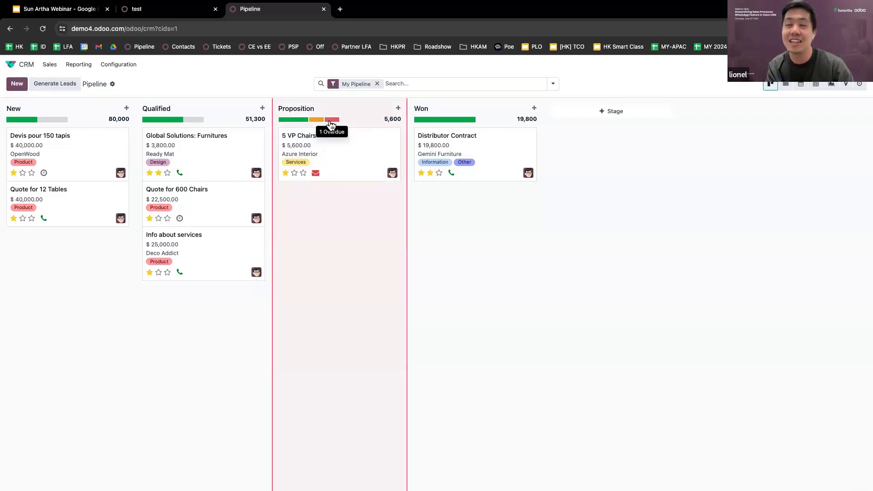
pyautogui.click(330, 121)
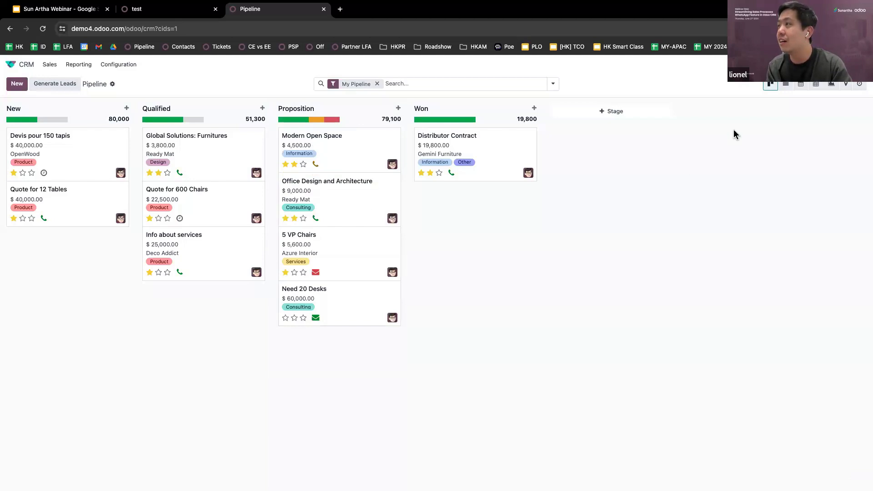
pyautogui.click(17, 84)
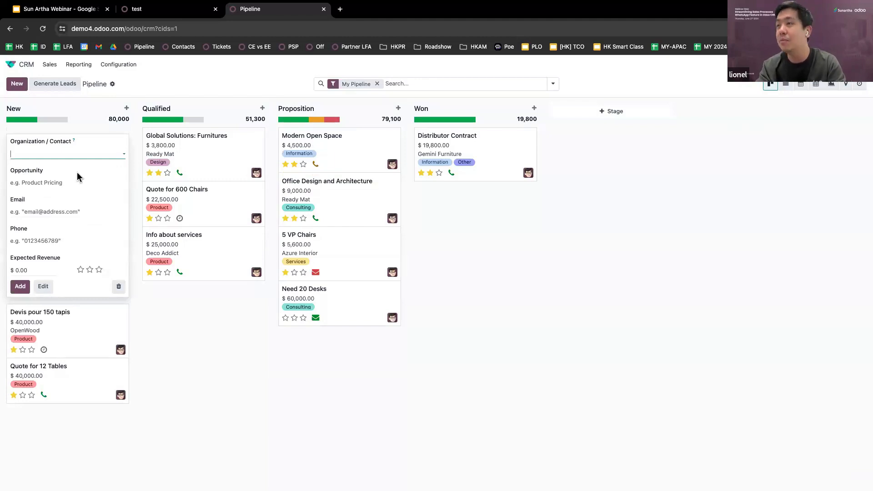
# Create the customer company Sunartha with country Indonesia and add its opportunity to New
pyautogui.write('Sunartha')
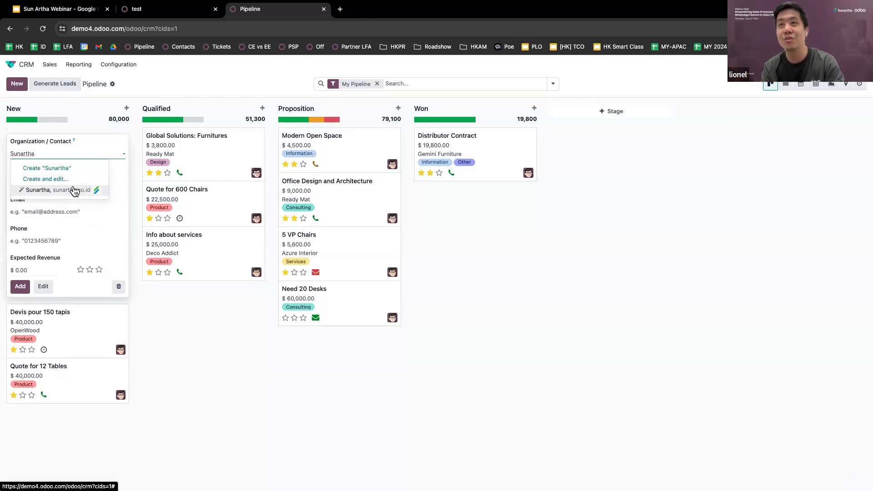
pyautogui.click(74, 190)
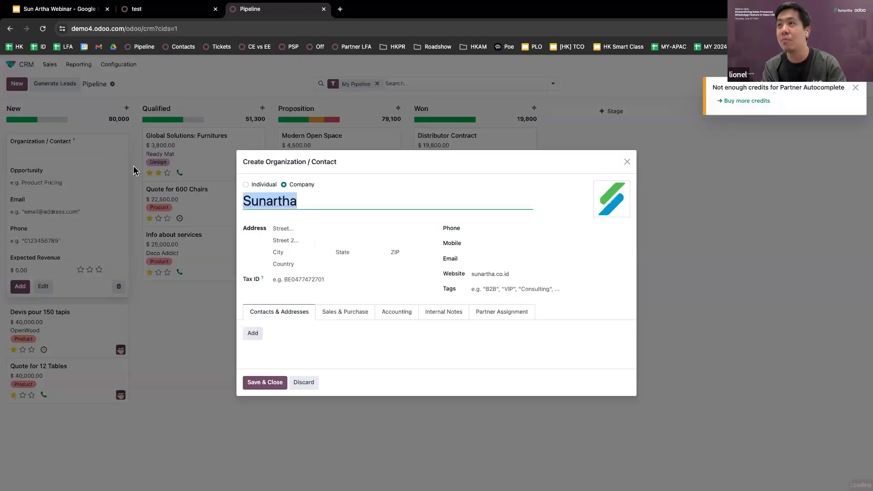
pyautogui.click(321, 265)
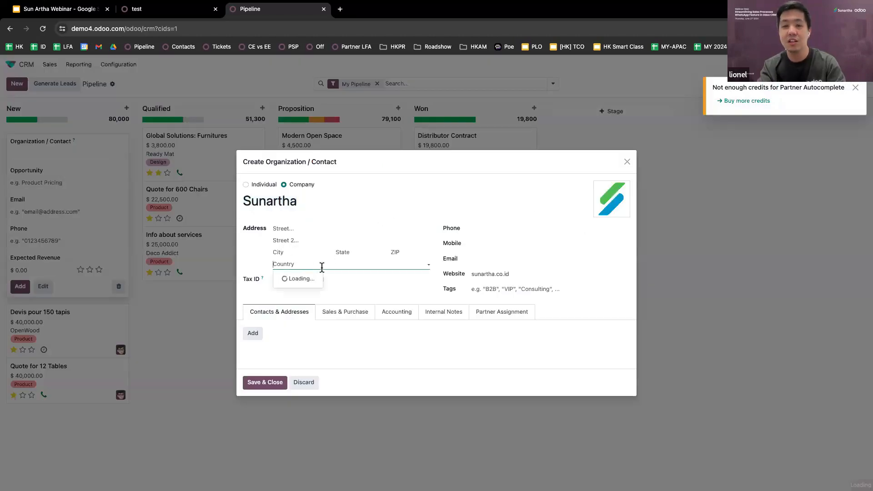
pyautogui.write('Indone')
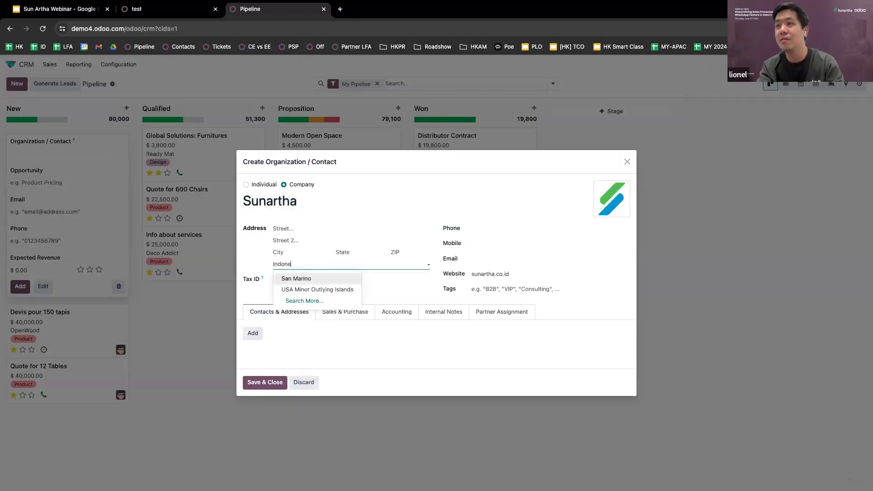
pyautogui.click(323, 279)
pyautogui.click(275, 383)
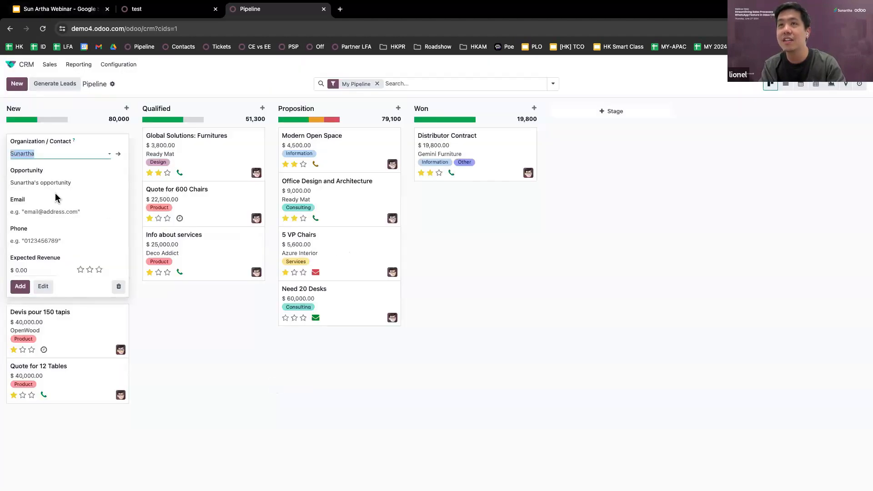
pyautogui.click(20, 286)
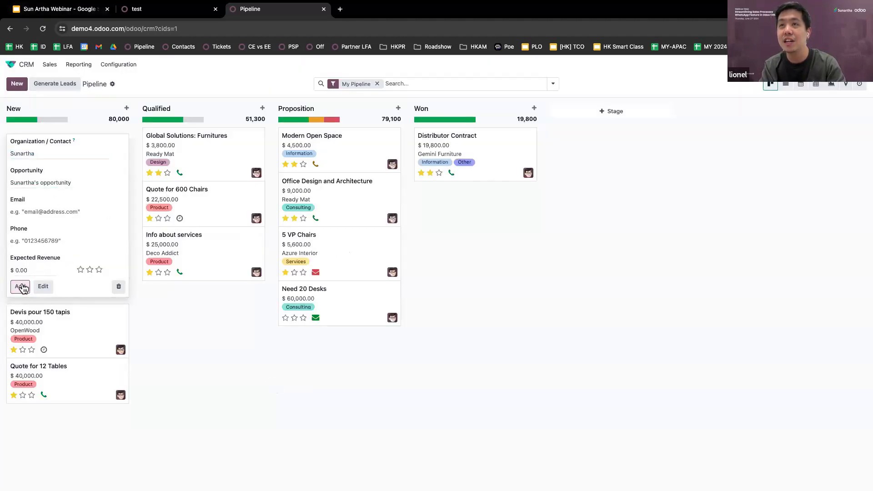
# Note on Sunartha's opportunity the request for 20 office chairs, then open the Sunartha company
pyautogui.click(184, 363)
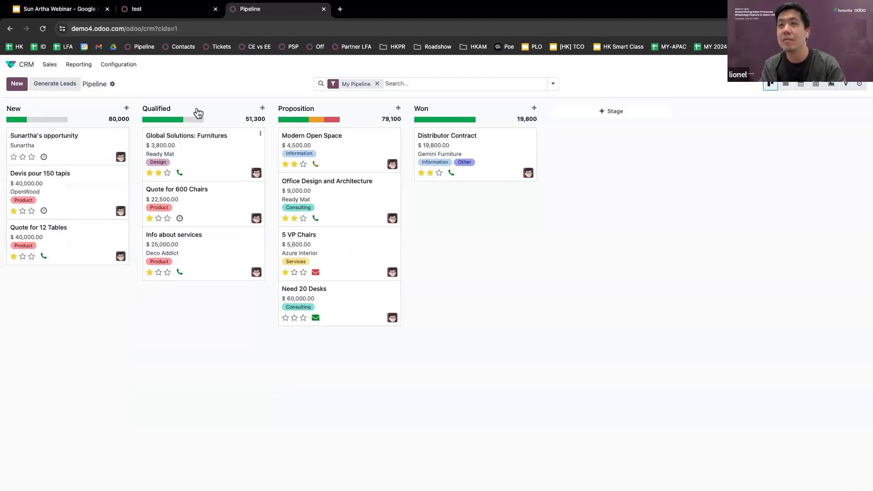
pyautogui.click(87, 149)
pyautogui.click(103, 274)
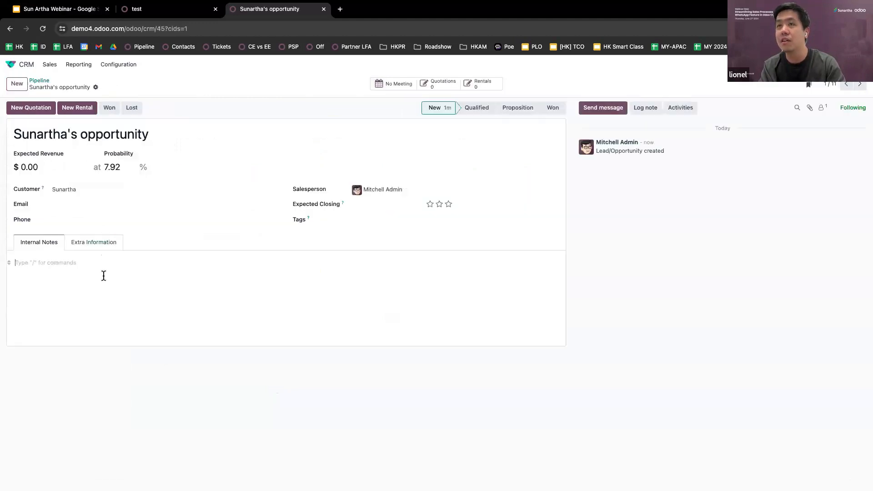
pyautogui.write('Bu Puspa')
pyautogui.write('ingin beli')
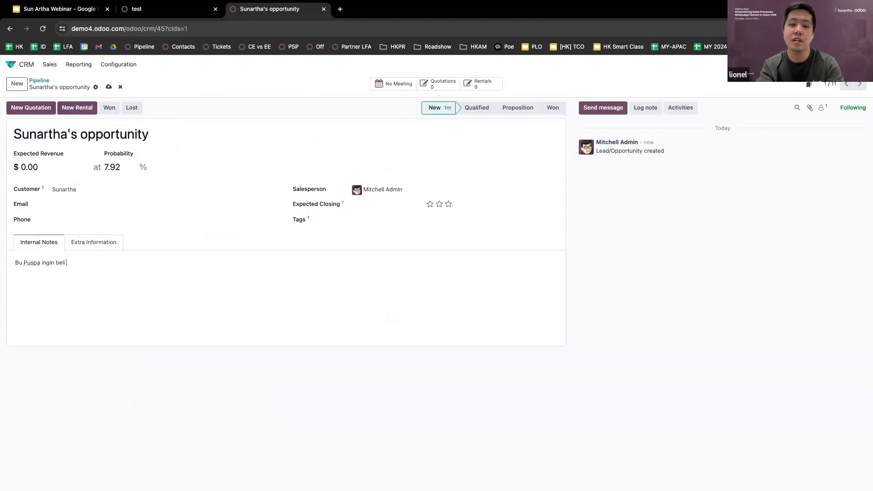
pyautogui.write(' 20 kursi kantor')
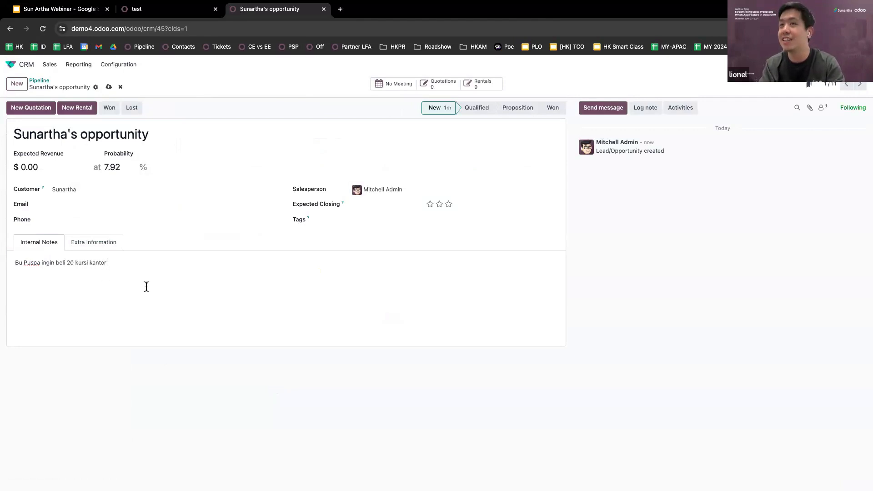
pyautogui.click(98, 205)
pyautogui.click(272, 191)
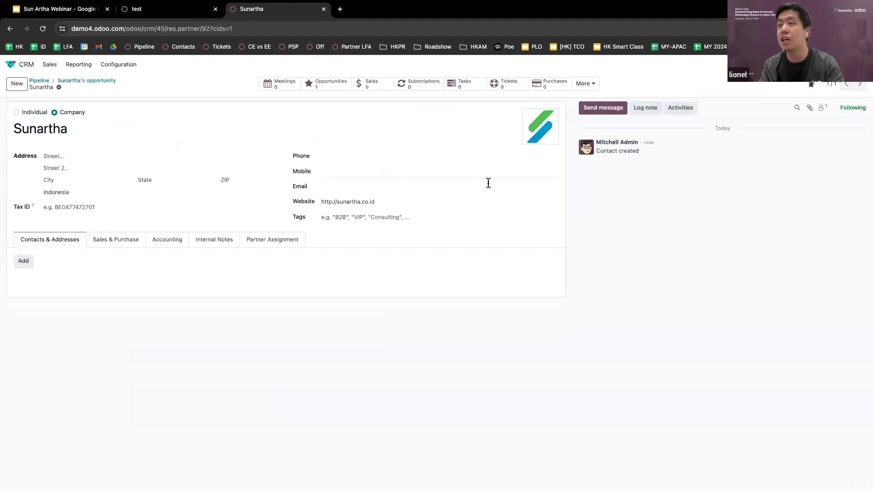
# Add a person contact to Sunartha with the contact's name and job position Procurement manager
pyautogui.click(22, 263)
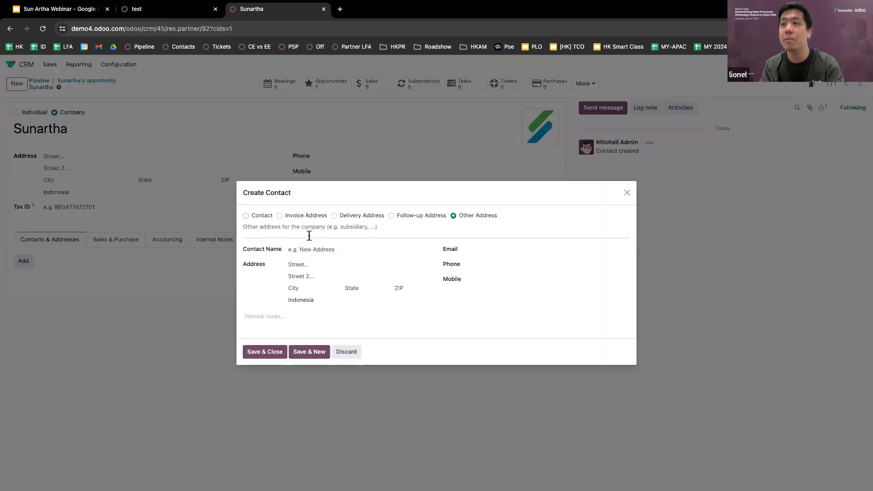
pyautogui.click(263, 217)
pyautogui.click(313, 257)
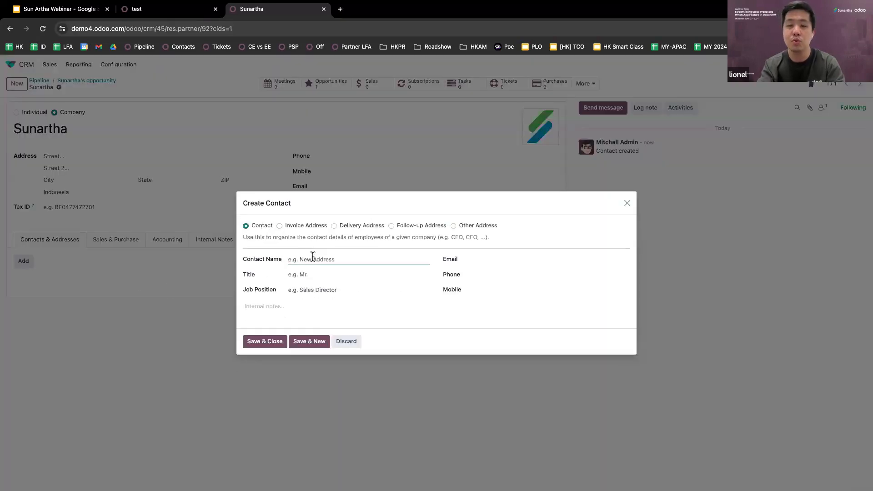
pyautogui.write('Puspa')
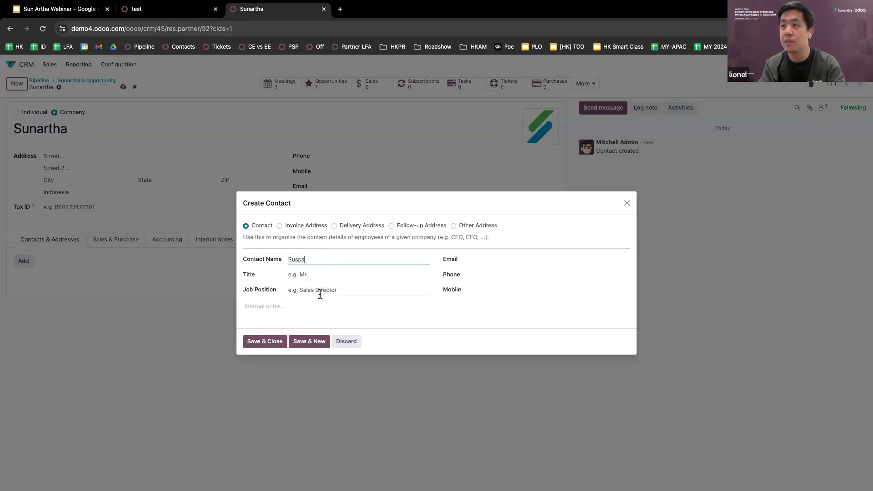
pyautogui.click(320, 293)
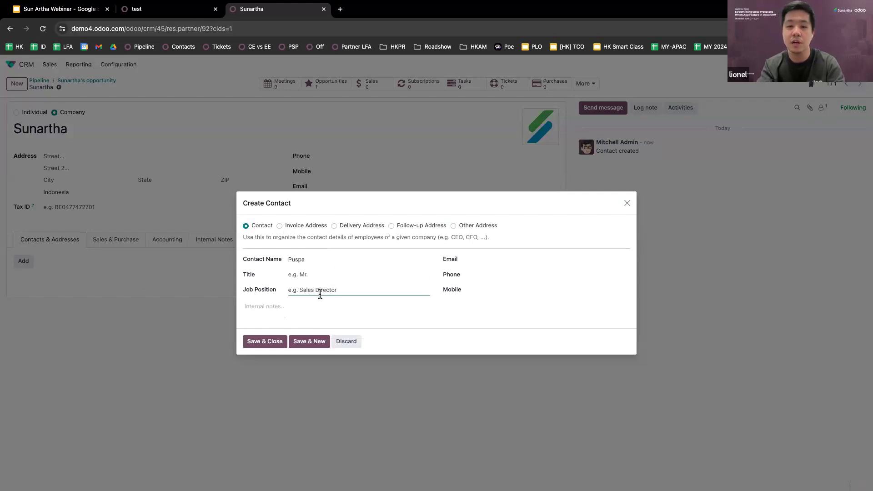
pyautogui.write('Prorcuree')
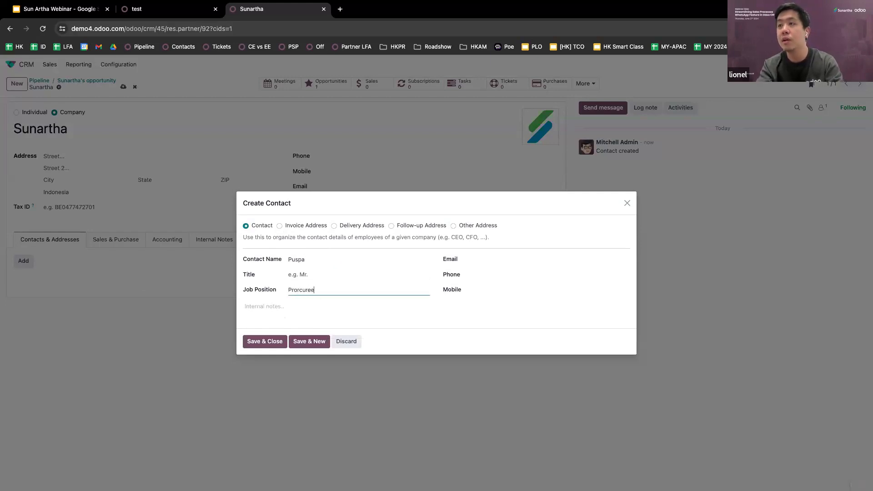
pyautogui.press('BackSpace')
pyautogui.press('BackSpace')
pyautogui.press('BackSpace')
pyautogui.press('BackSpace')
pyautogui.press('BackSpace')
pyautogui.press('BackSpace')
pyautogui.write('curement ')
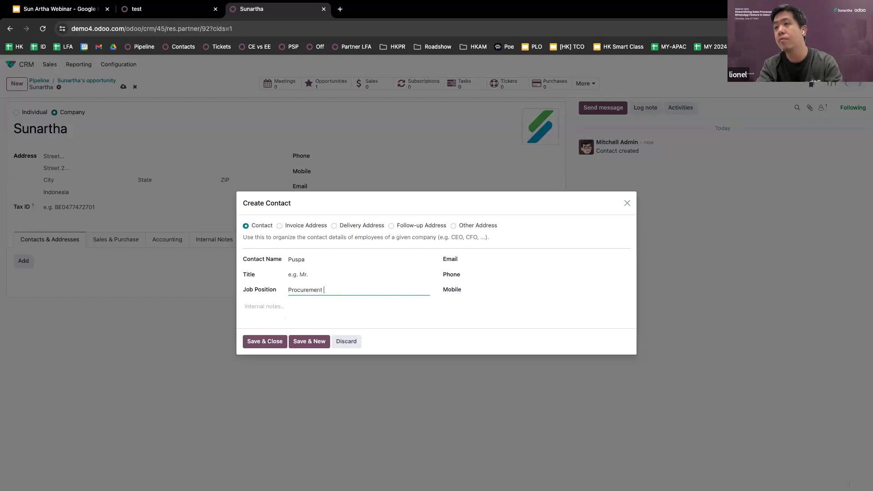
pyautogui.write('manager')
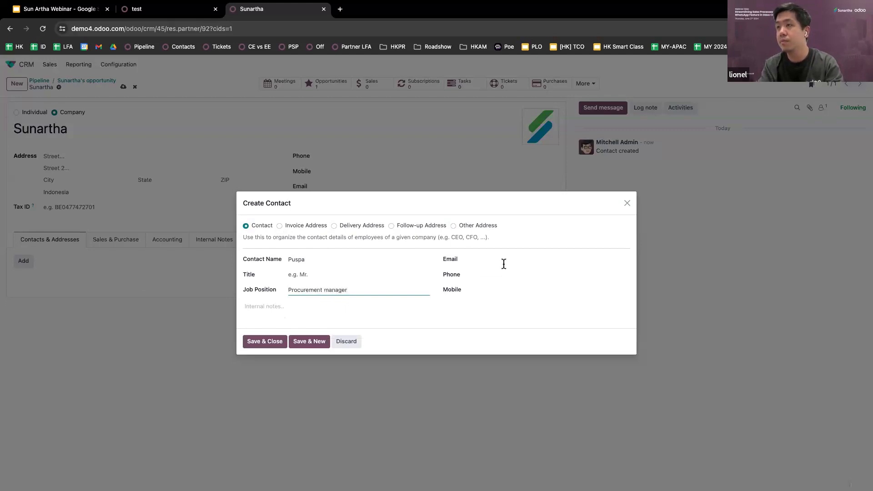
# Fill in the contact's e-mail and phone number, then save the contact
pyautogui.click(500, 259)
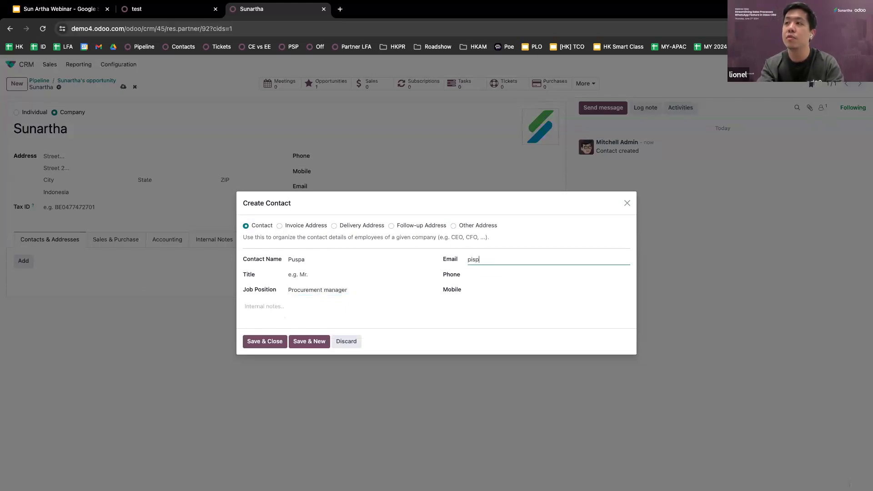
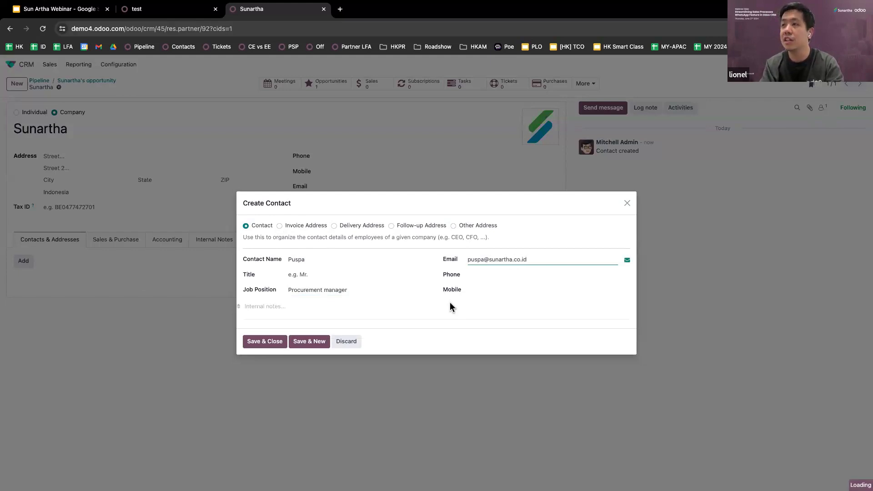
pyautogui.click(484, 275)
pyautogui.write('1234')
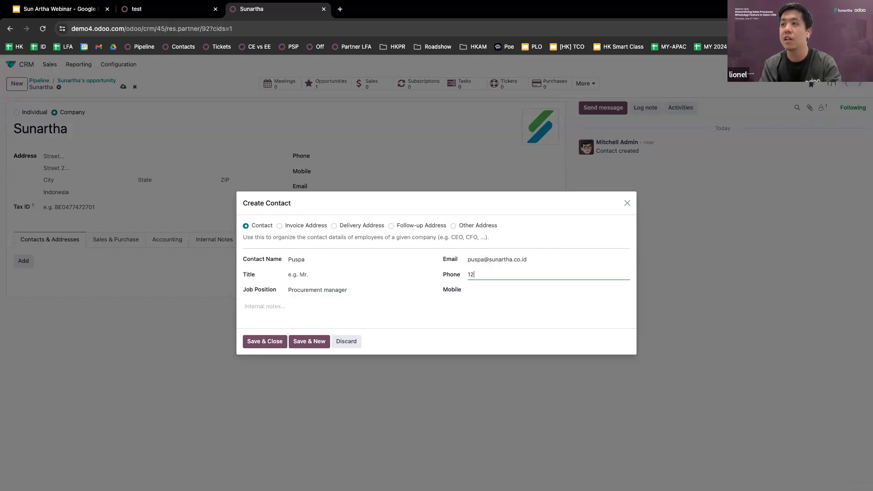
pyautogui.click(273, 341)
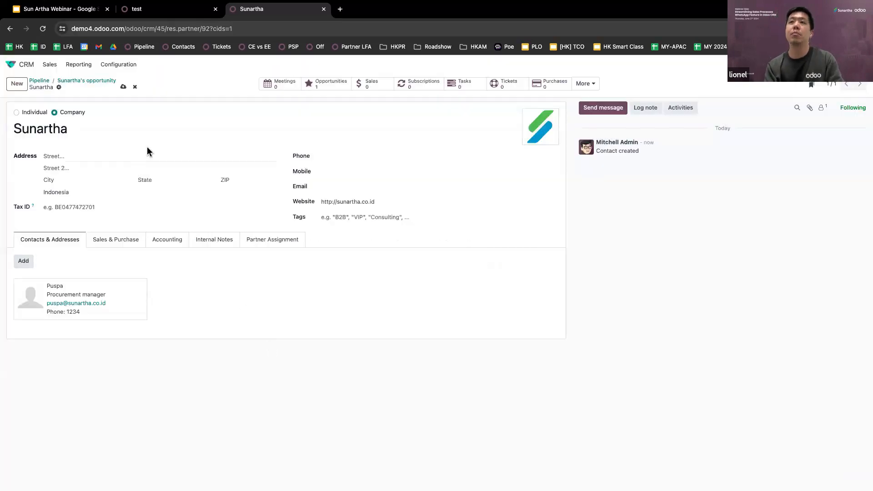
# Save the Sunartha company and begin a new Invoice Address contact for it
pyautogui.click(123, 88)
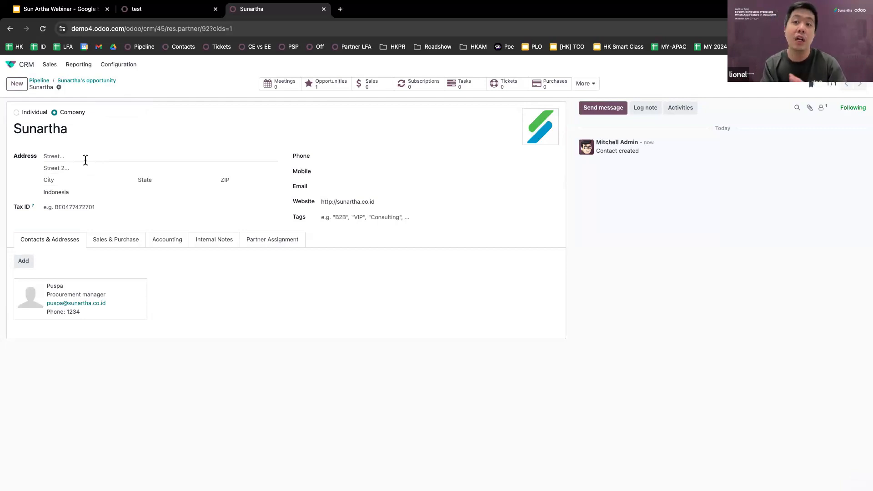
pyautogui.click(23, 262)
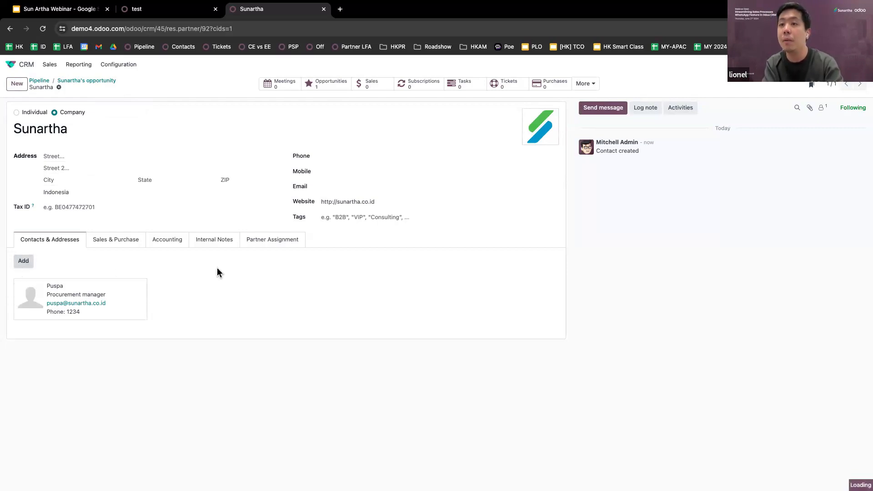
pyautogui.click(311, 219)
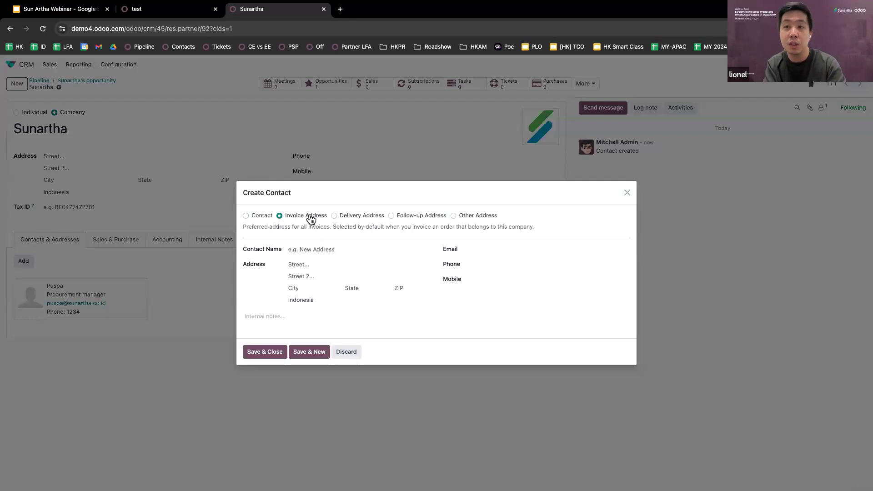
# Add an invoice address contact named 'PT Sunarthamanidradira' with its Surabaya street address
pyautogui.click(321, 248)
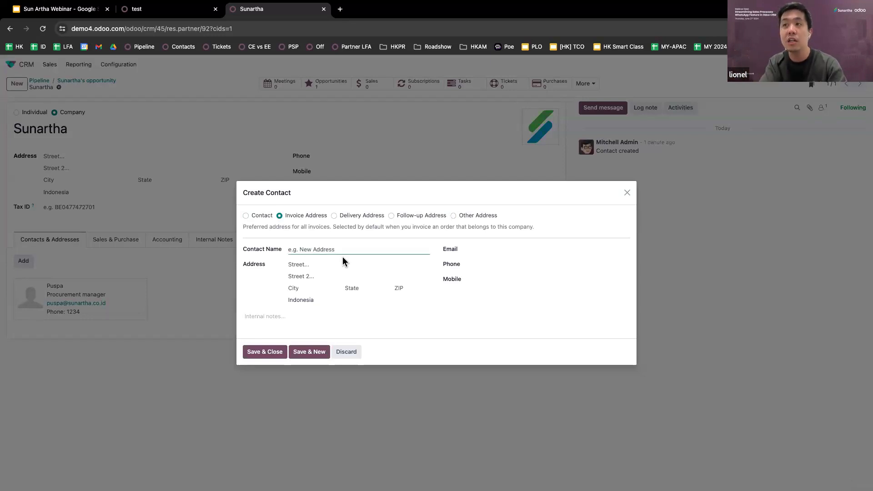
pyautogui.write('P')
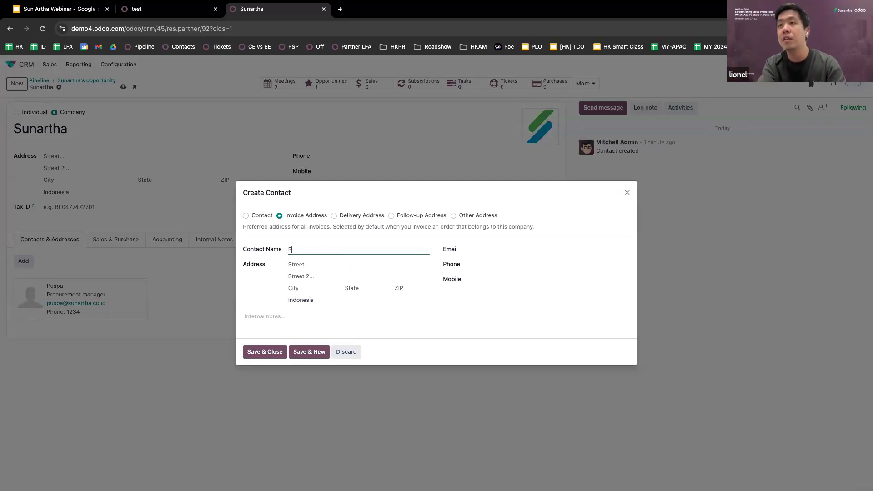
pyautogui.write('T Sunartha')
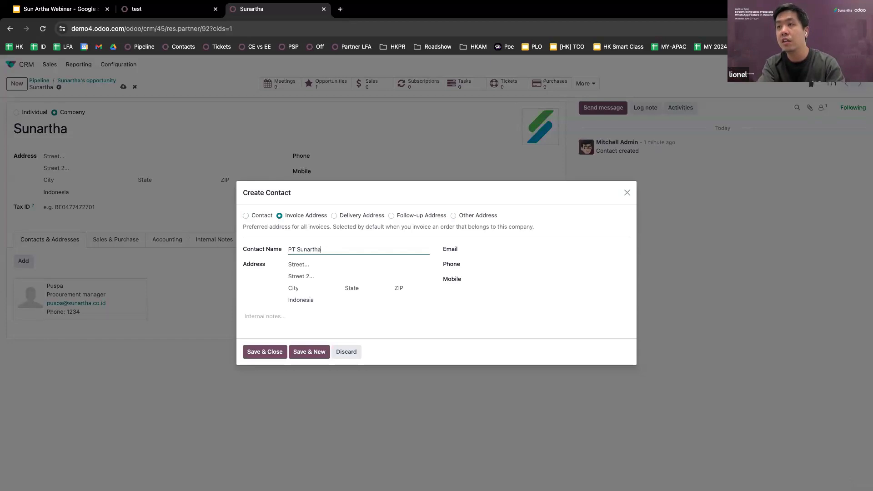
pyautogui.write('manidra')
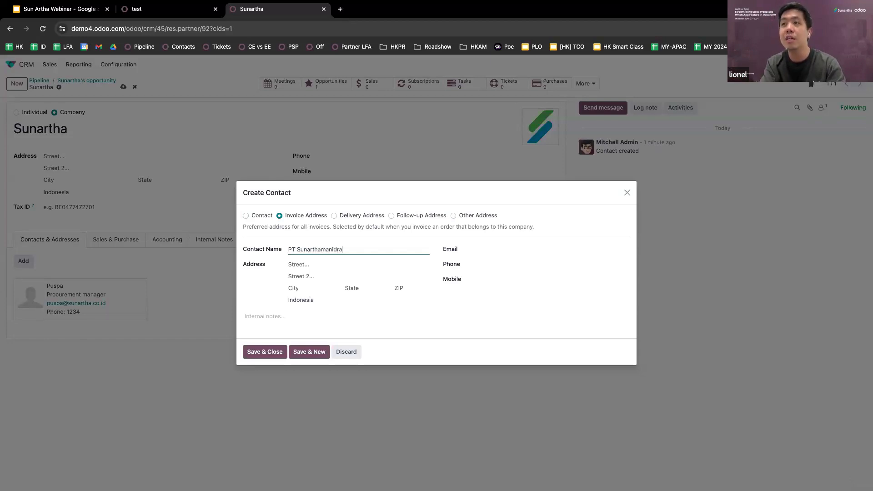
pyautogui.press('BackSpace')
pyautogui.press('BackSpace')
pyautogui.press('BackSpace')
pyautogui.press('BackSpace')
pyautogui.write('dira')
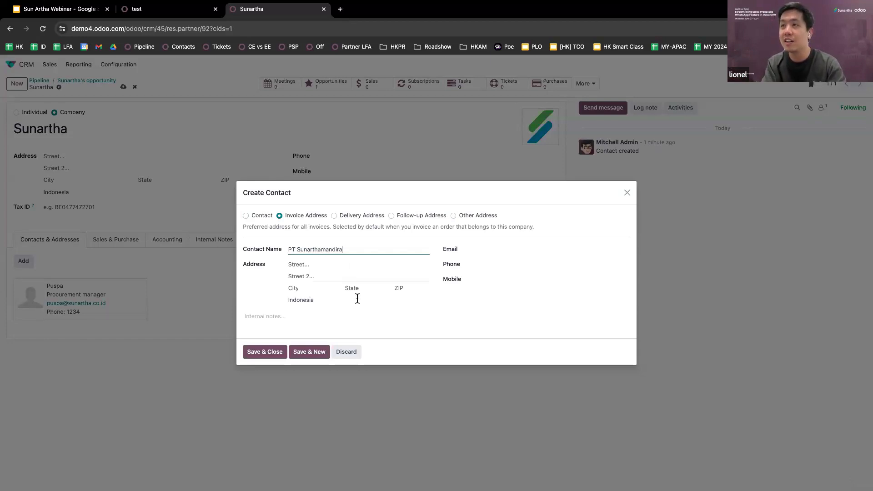
pyautogui.click(308, 265)
pyautogui.write('s')
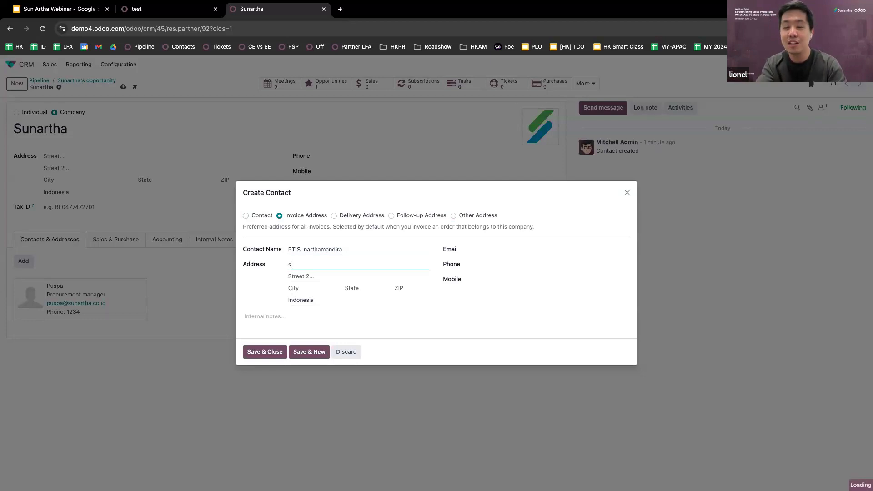
pyautogui.write('urabaya')
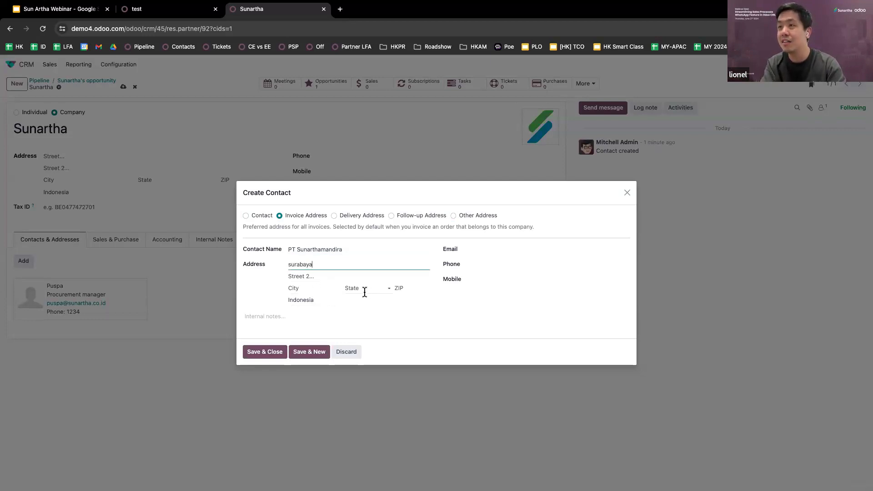
pyautogui.write(', paku')
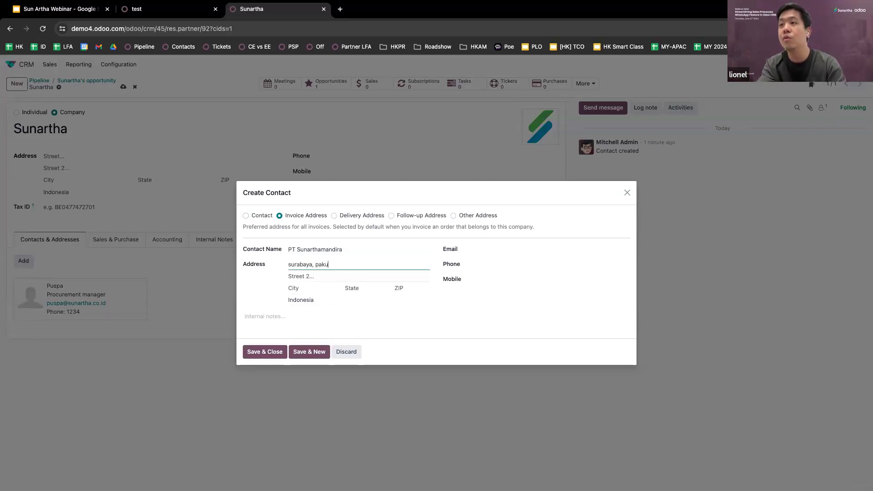
pyautogui.write('won tower')
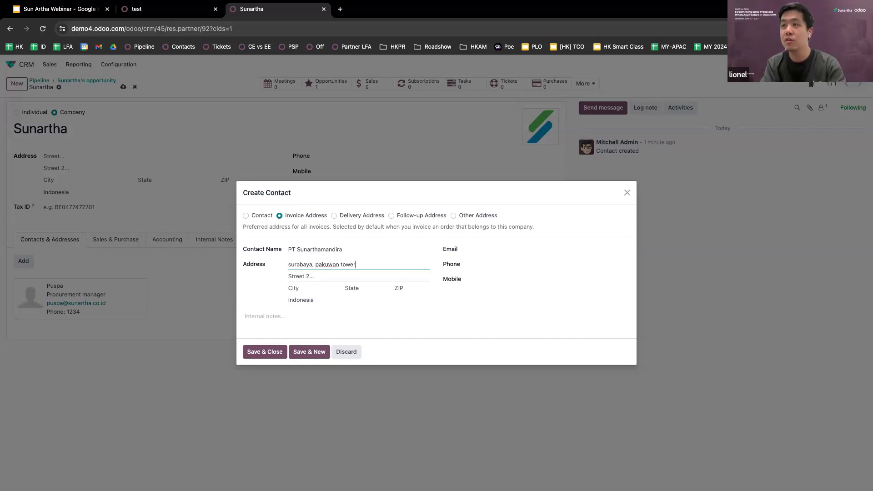
pyautogui.click(276, 357)
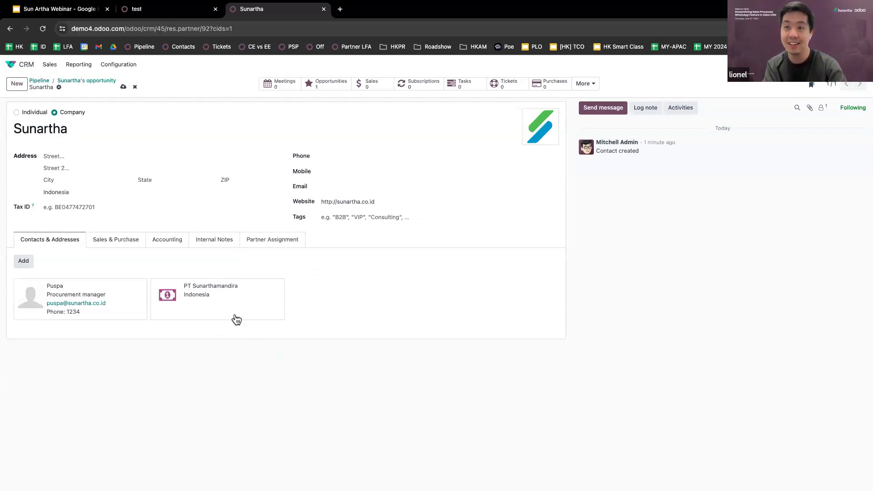
# Save the Sunartha company record and go back to Sunartha's opportunity
pyautogui.click(123, 87)
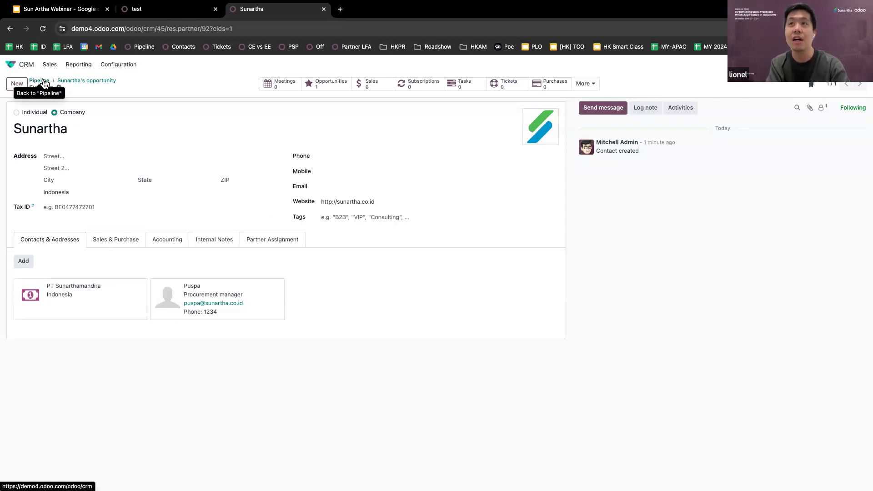
pyautogui.click(71, 81)
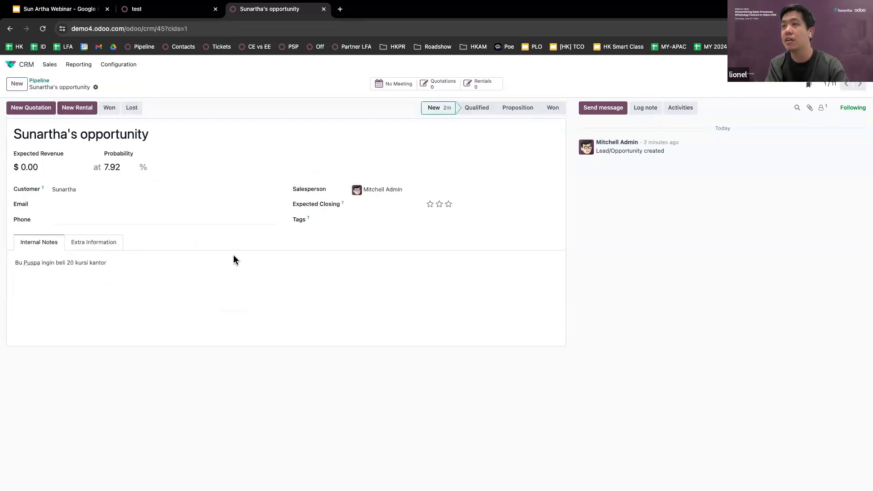
# Move Sunartha's opportunity to the Proposition stage, raising its probability to 72.73%
pyautogui.click(78, 204)
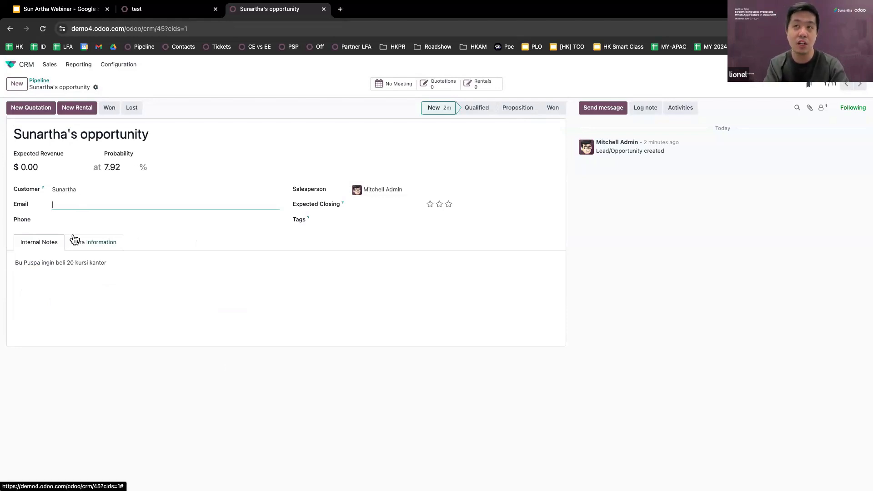
pyautogui.click(323, 286)
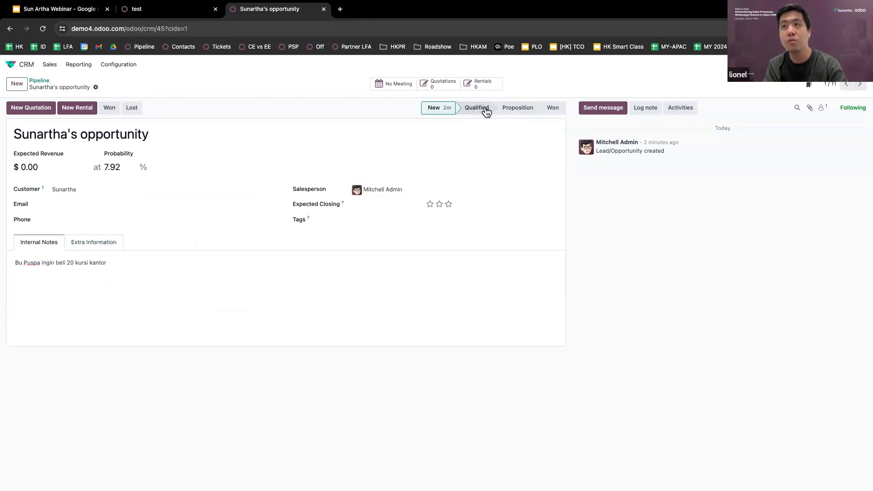
pyautogui.click(509, 108)
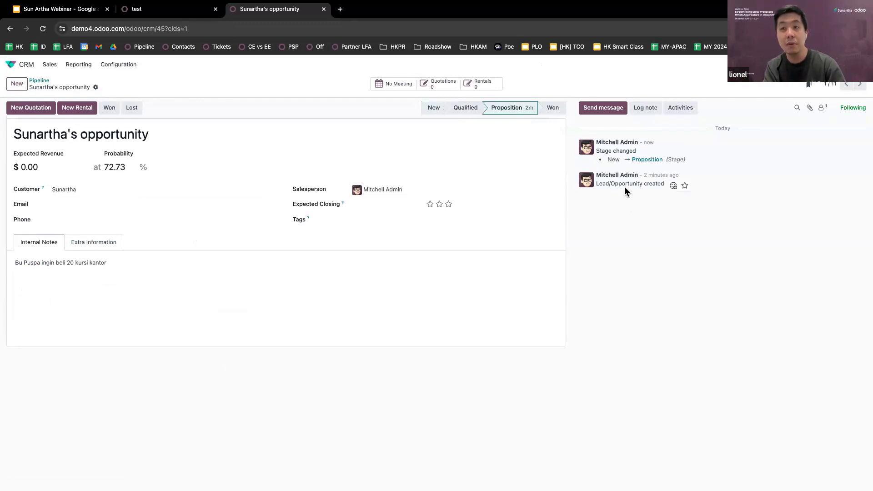
pyautogui.tripleClick(643, 163)
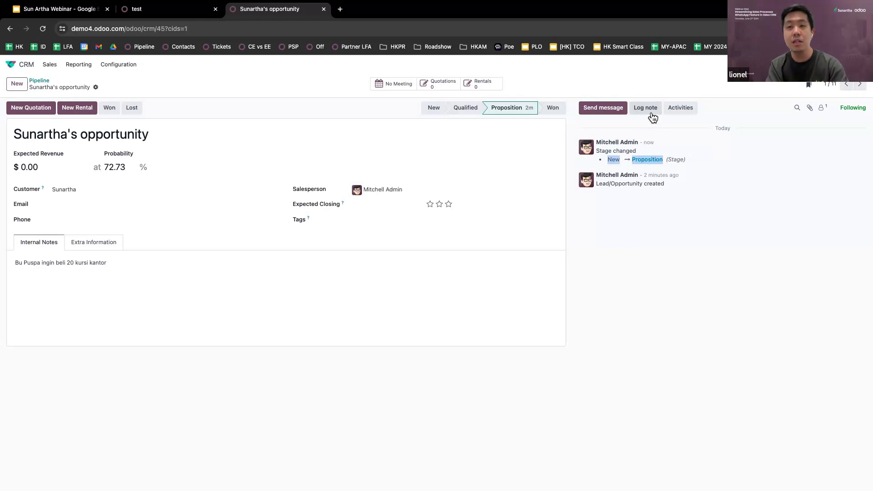
pyautogui.click(608, 112)
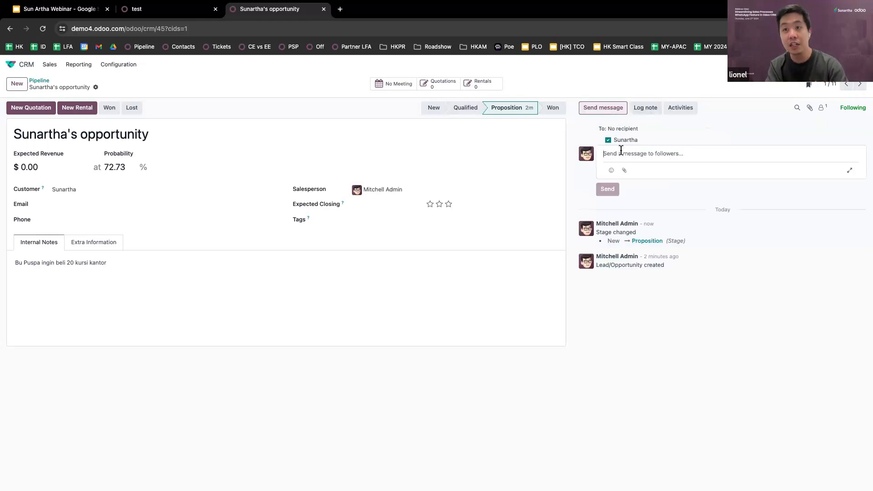
# Schedule a To-Do to follow up the procurement contact on the quotation, due 07/05/2024
pyautogui.click(678, 110)
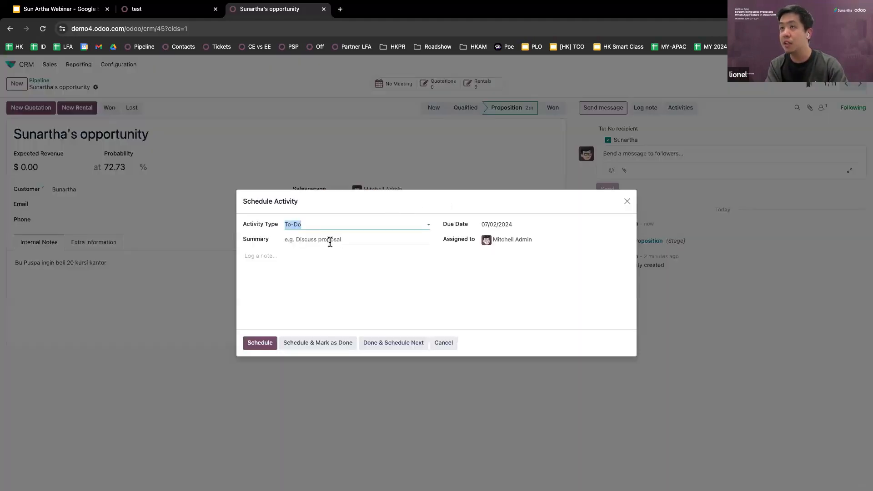
pyautogui.click(330, 241)
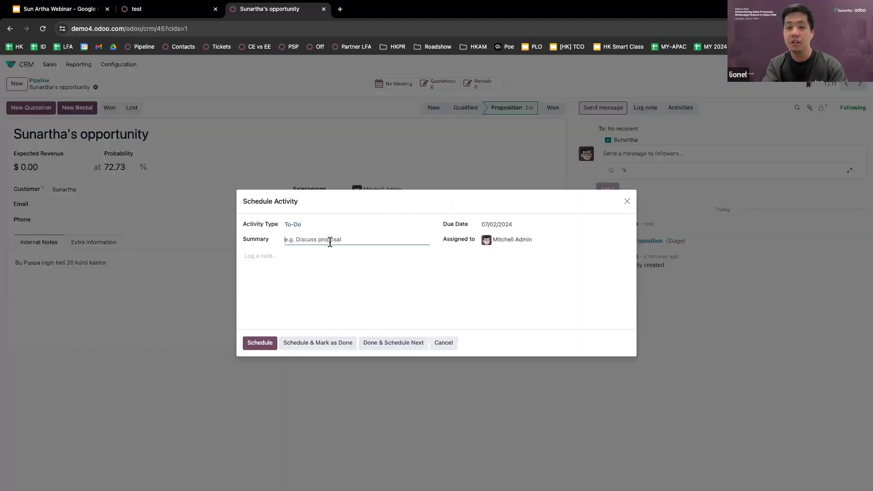
pyautogui.write('follow up ')
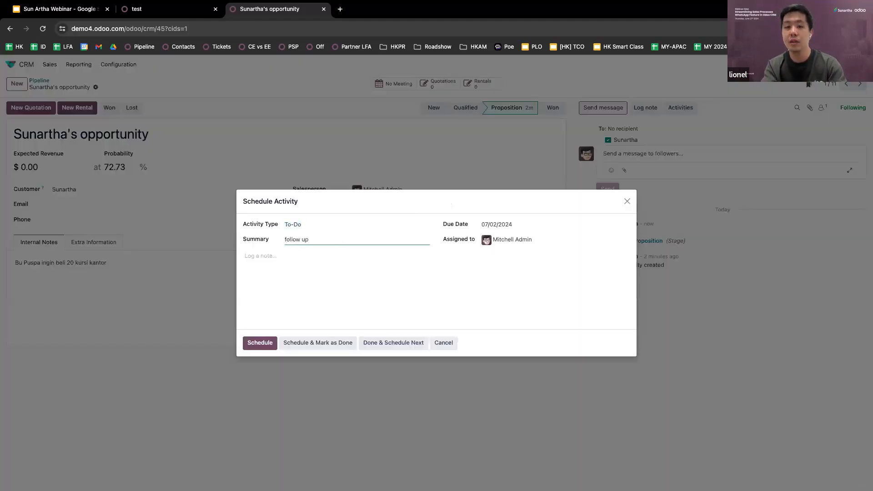
pyautogui.write('bu ')
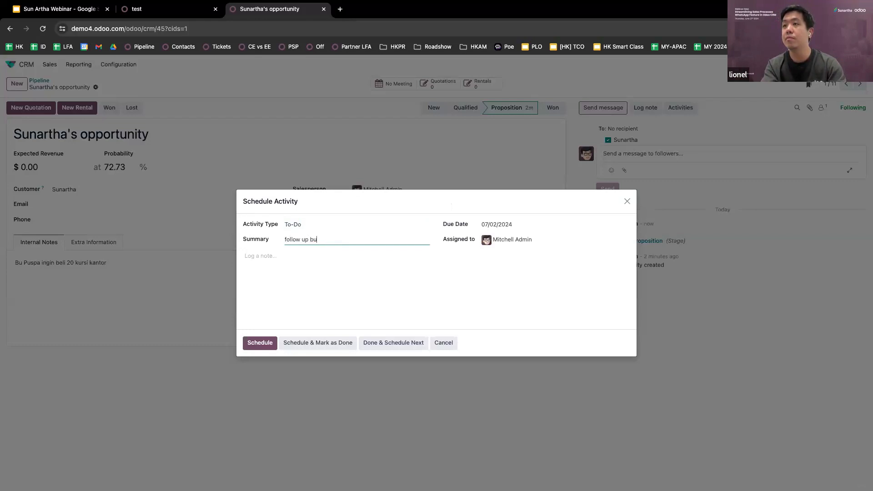
pyautogui.write('pusp')
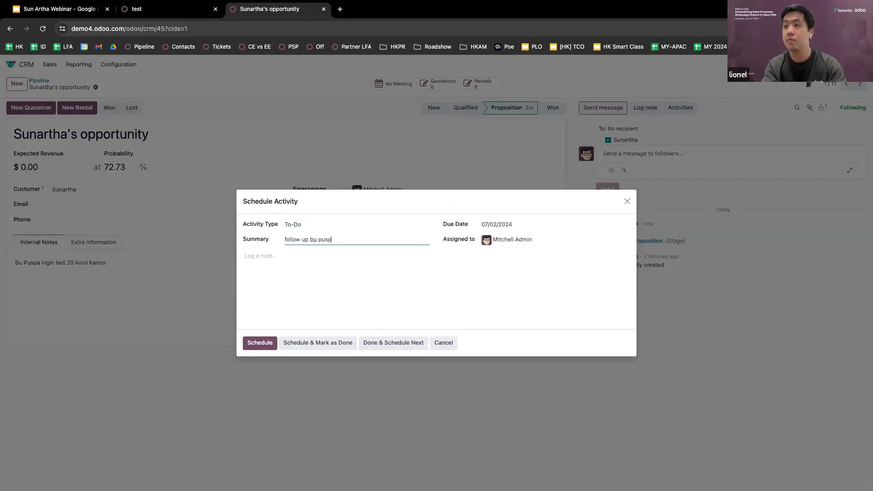
pyautogui.write('a on quotation')
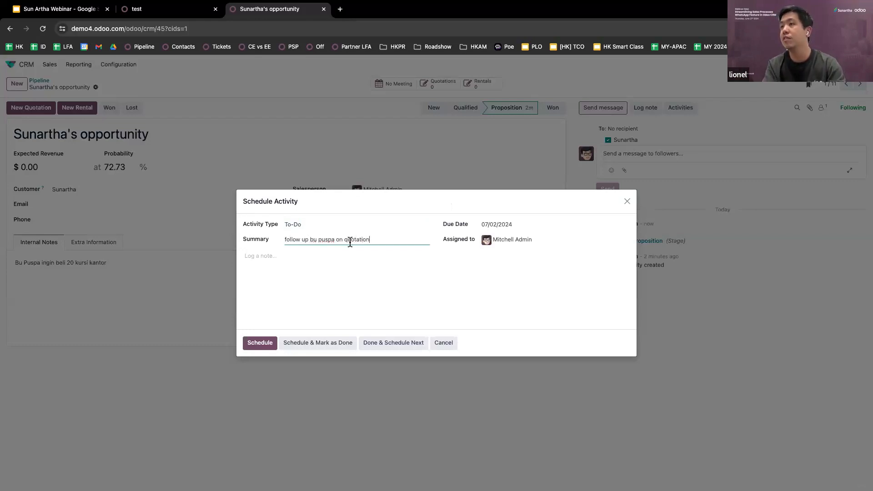
pyautogui.click(506, 225)
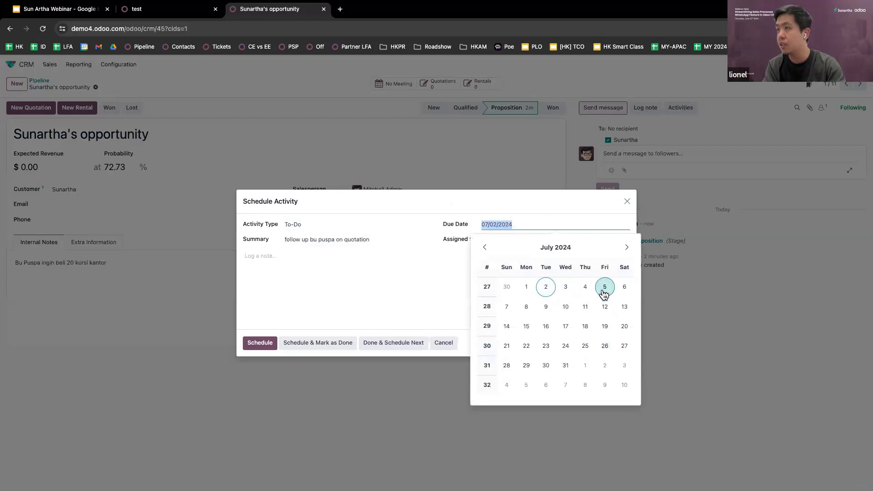
pyautogui.click(604, 287)
pyautogui.click(259, 342)
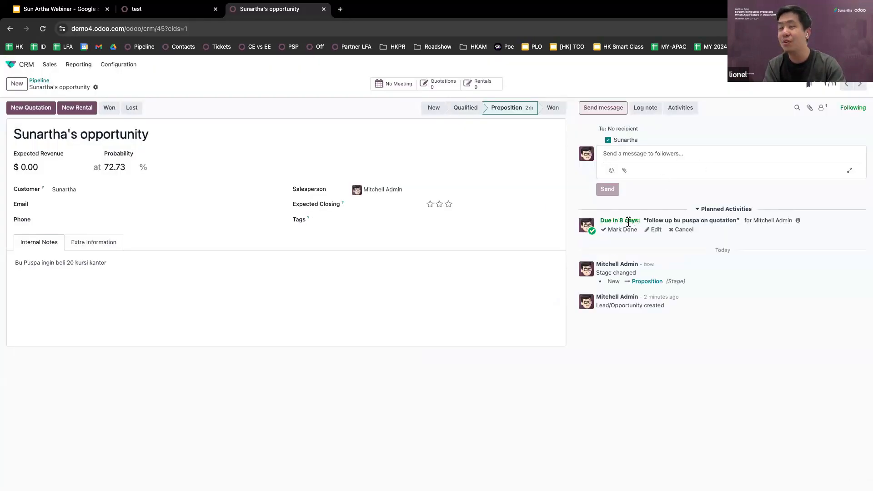
# Log an internal note tagging a colleague: 'pak ibu sudah minta quotation bsia minta disc tambahan?'
pyautogui.click(651, 111)
pyautogui.write('@')
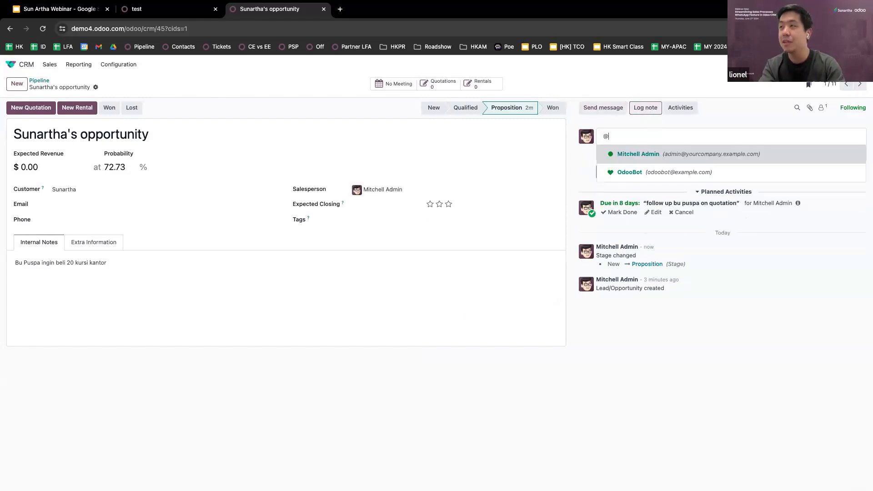
pyautogui.click(662, 171)
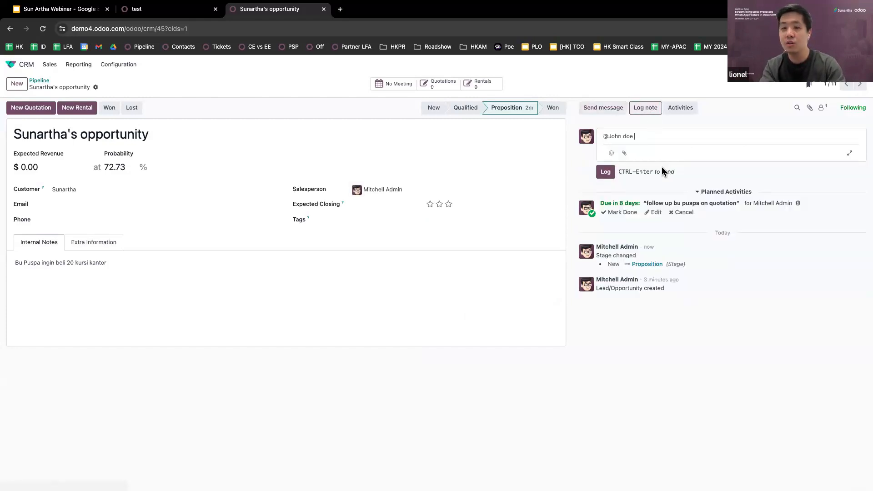
pyautogui.write('pak ib')
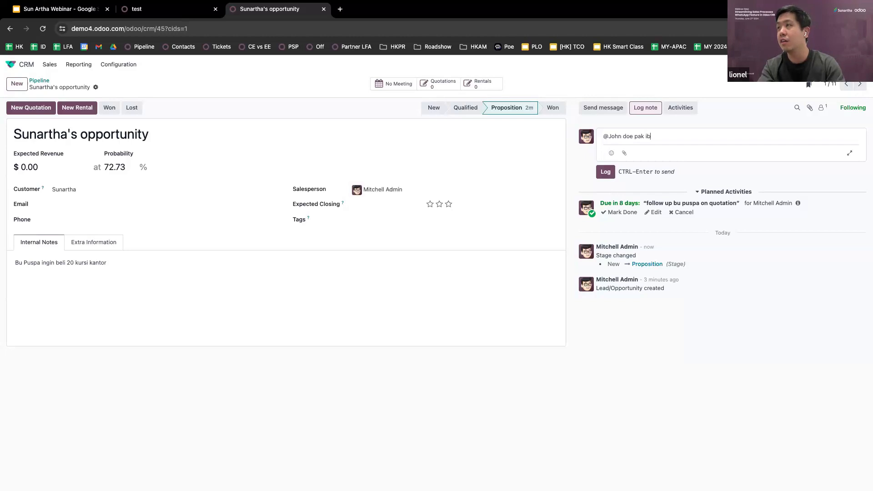
pyautogui.write('u sudah mints q')
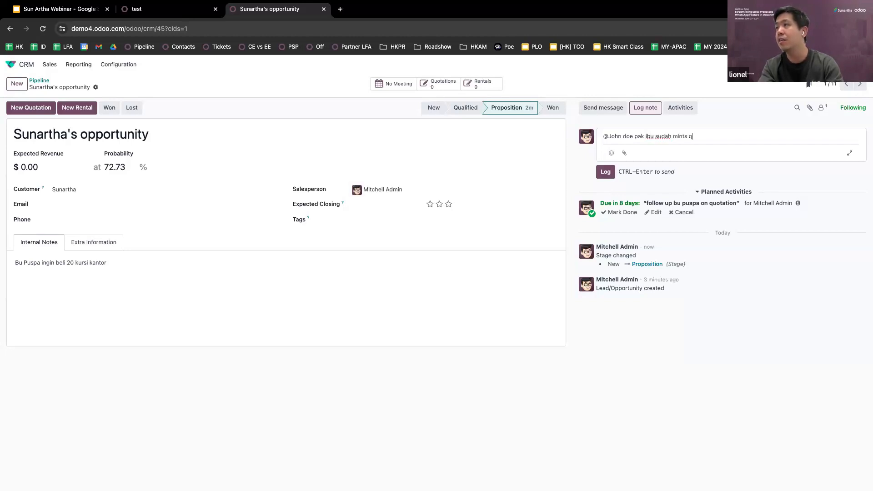
pyautogui.press('BackSpace')
pyautogui.press('BackSpace')
pyautogui.press('BackSpace')
pyautogui.write('a quotation ')
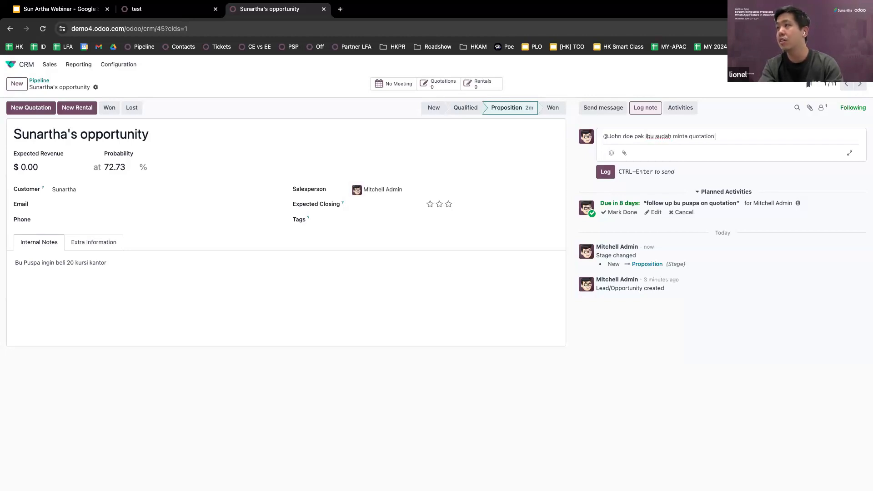
pyautogui.write('bsia minta disc')
pyautogui.write('tambahan?')
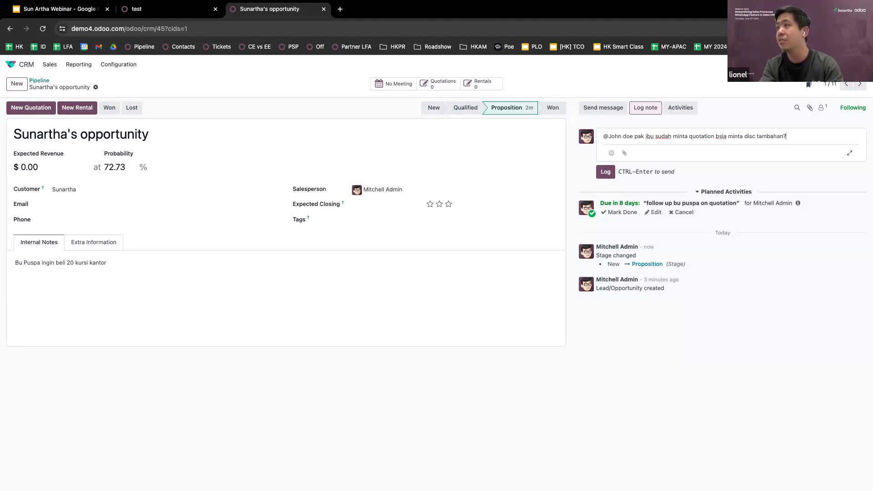
pyautogui.click(609, 174)
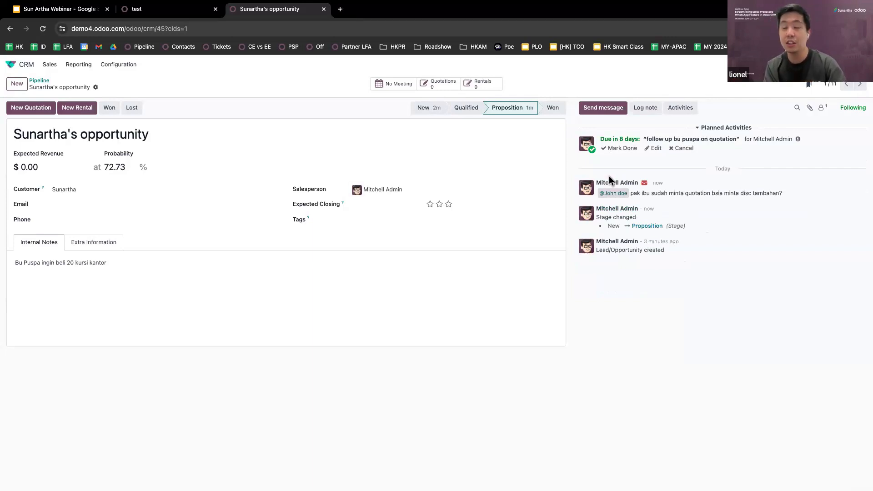
pyautogui.doubleClick(653, 193)
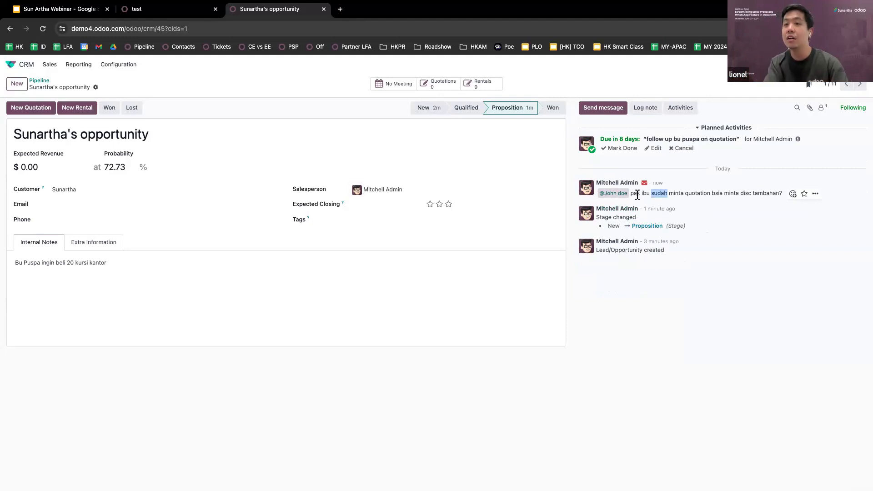
pyautogui.tripleClick(636, 195)
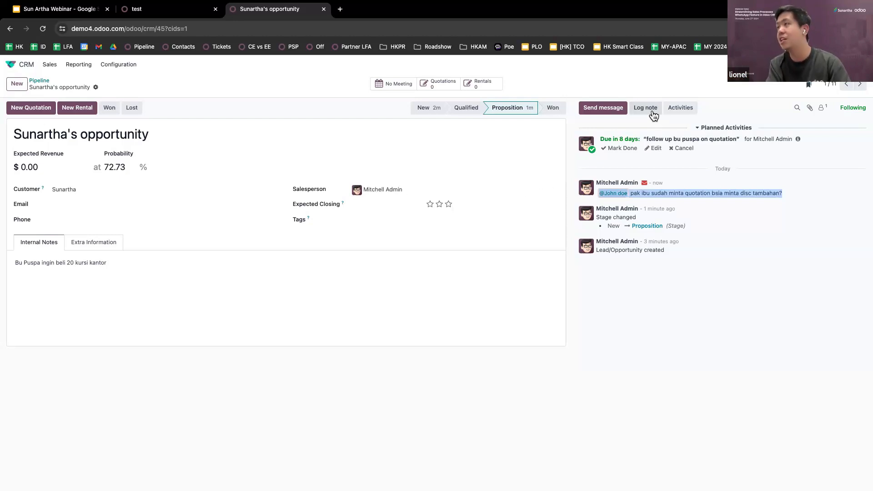
# Create a new quotation for Sunartha and add Conference Chair as its first product line
pyautogui.click(34, 112)
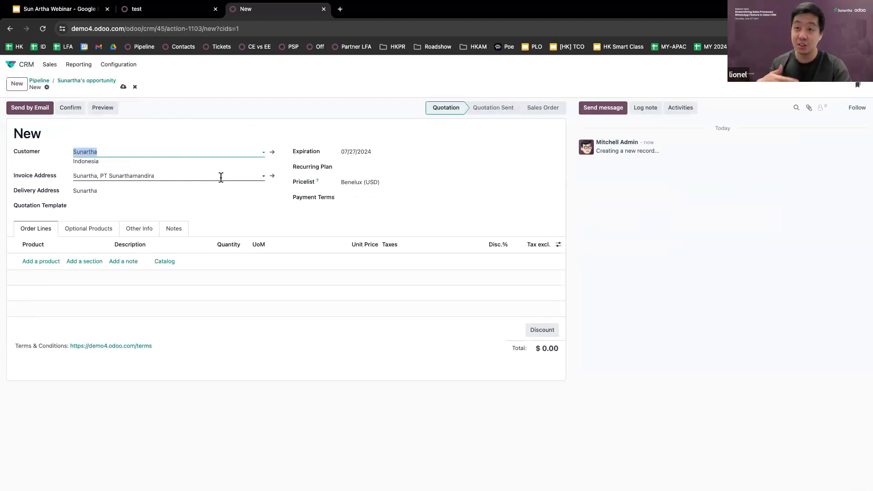
pyautogui.click(310, 208)
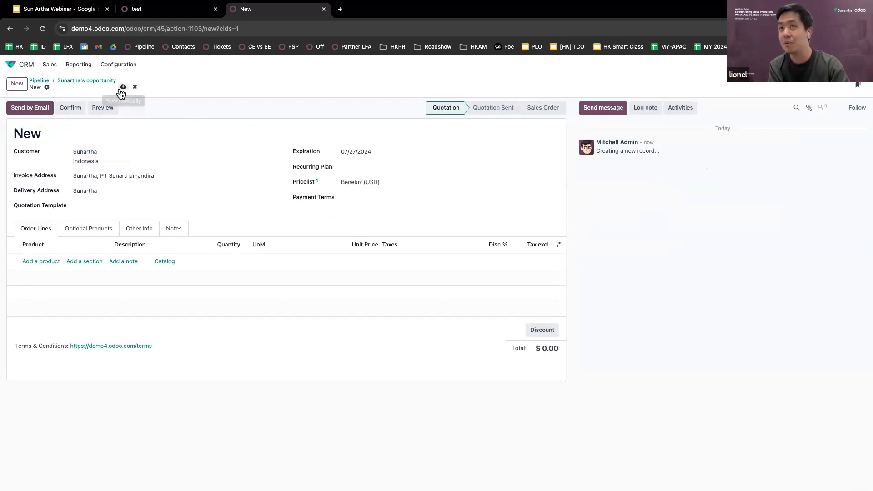
pyautogui.click(41, 262)
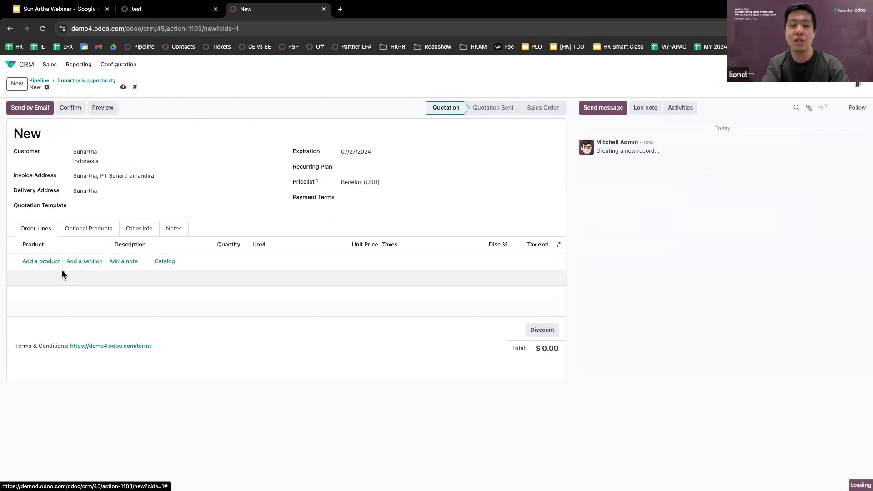
pyautogui.write('chai')
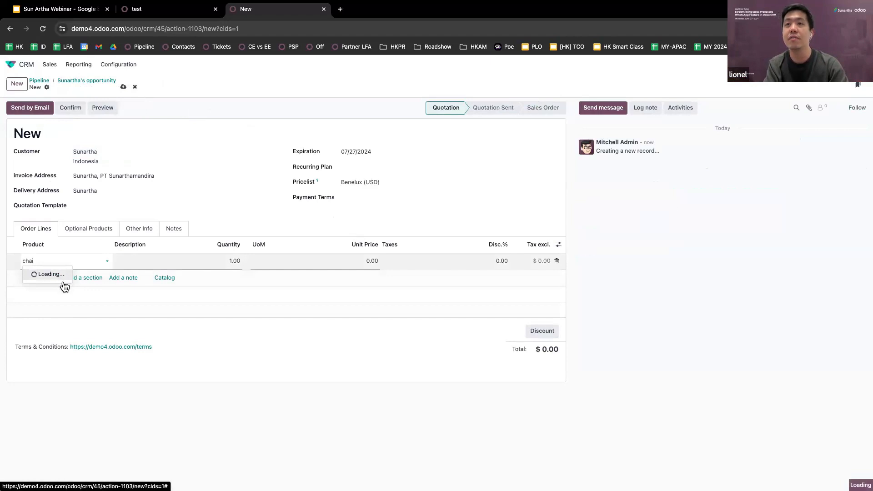
pyautogui.click(66, 286)
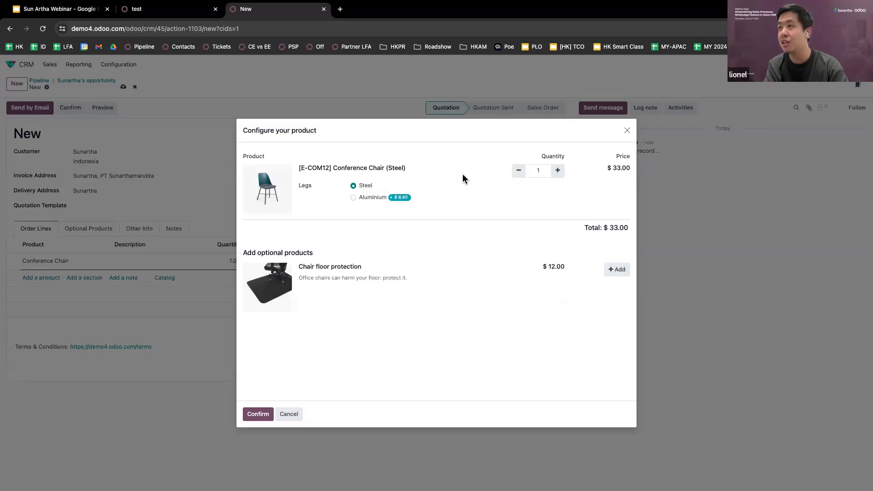
# Confirm the steel Conference Chair, check its 26 units in stock, and try quantity 70
pyautogui.click(262, 415)
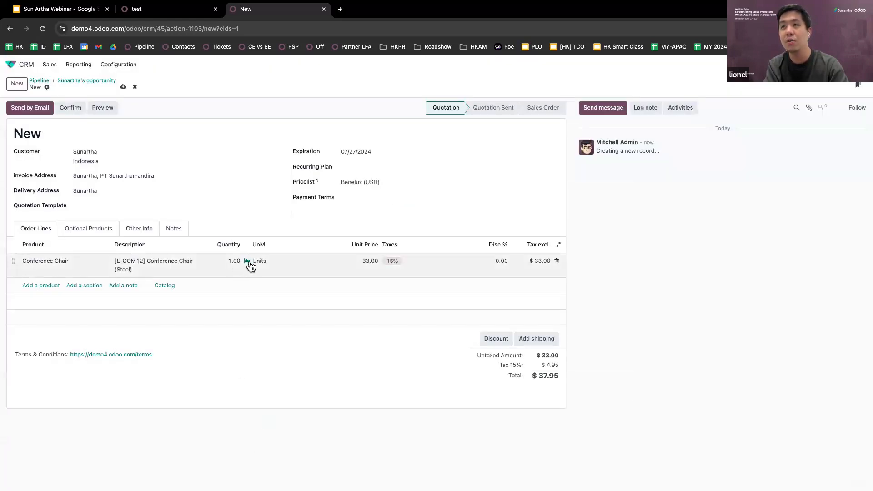
pyautogui.click(248, 263)
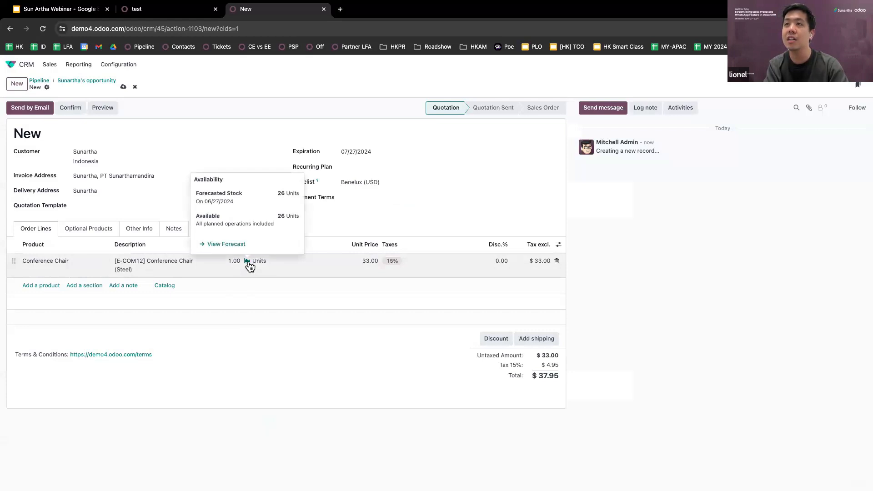
pyautogui.tripleClick(280, 215)
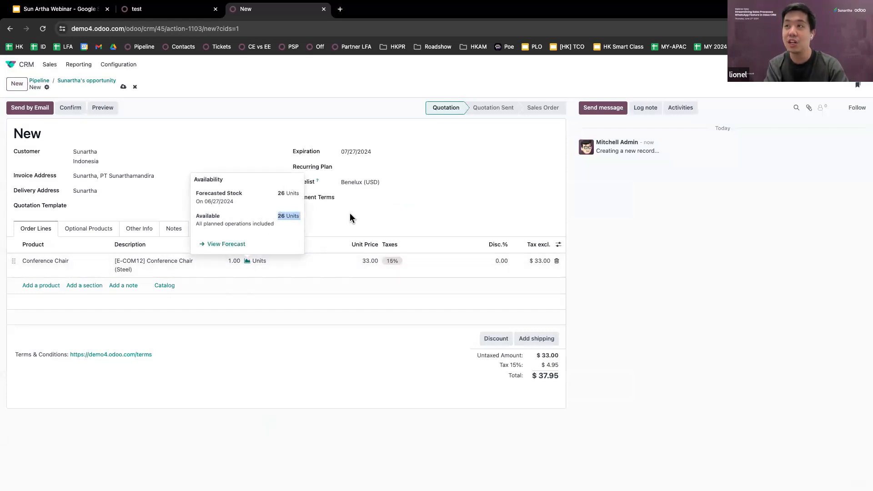
pyautogui.click(326, 217)
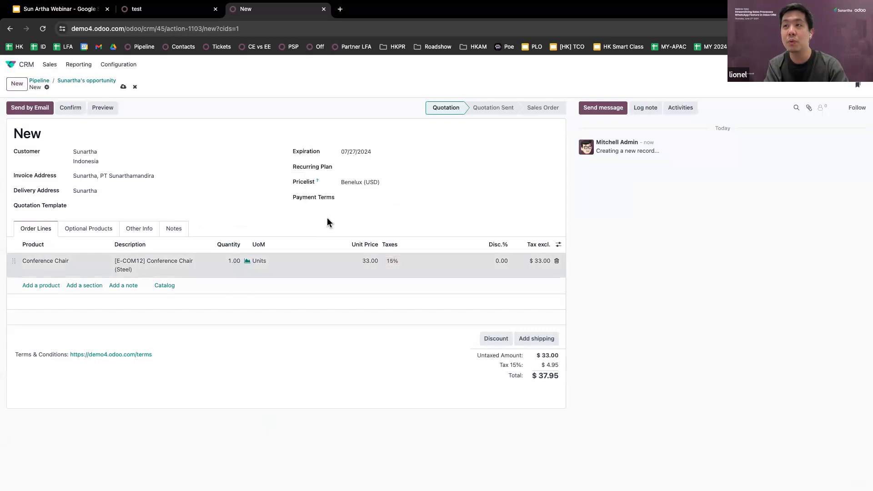
pyautogui.click(234, 262)
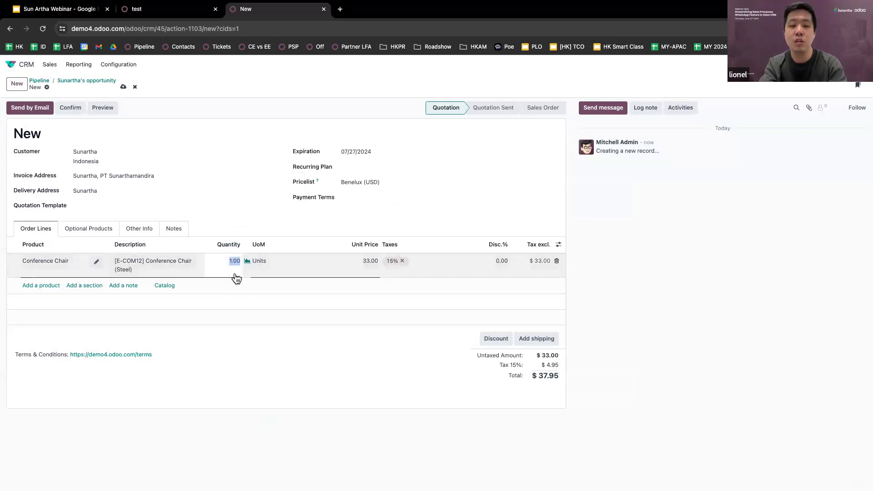
pyautogui.write('70')
pyautogui.click(283, 236)
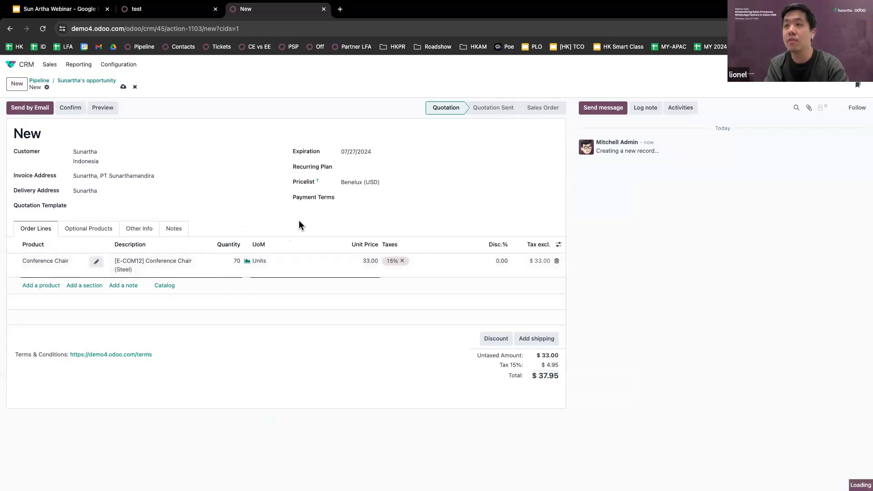
pyautogui.click(248, 263)
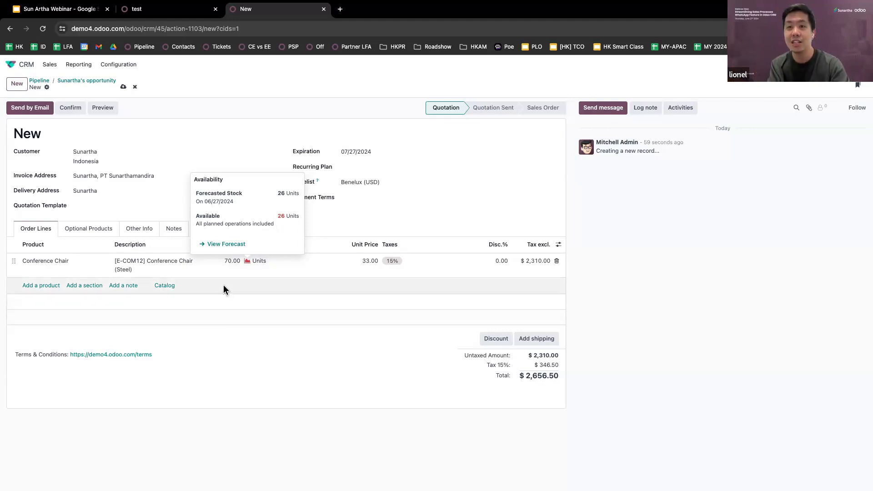
# Try chair quantities of 25 and then 30 against stock availability
pyautogui.click(231, 262)
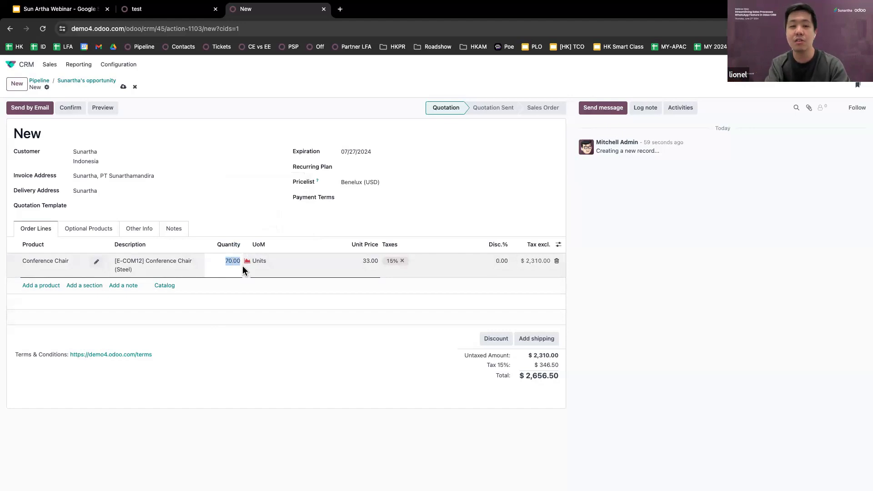
pyautogui.write('25')
pyautogui.click(274, 382)
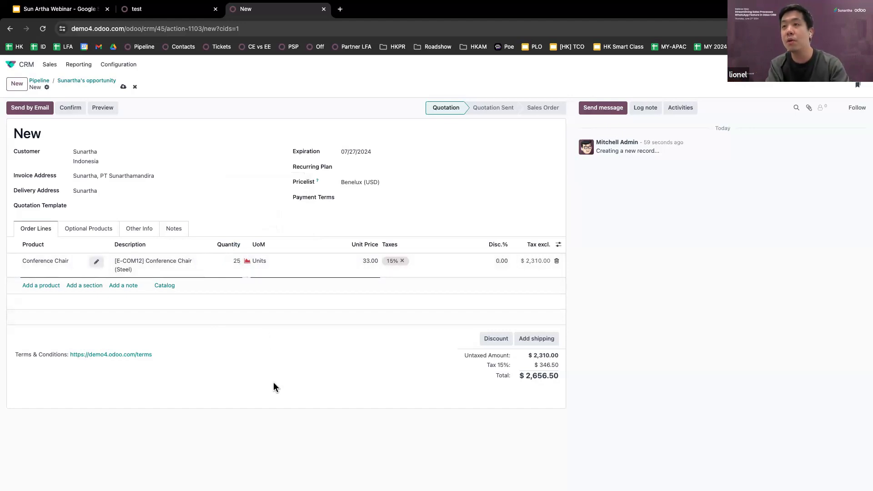
pyautogui.click(248, 261)
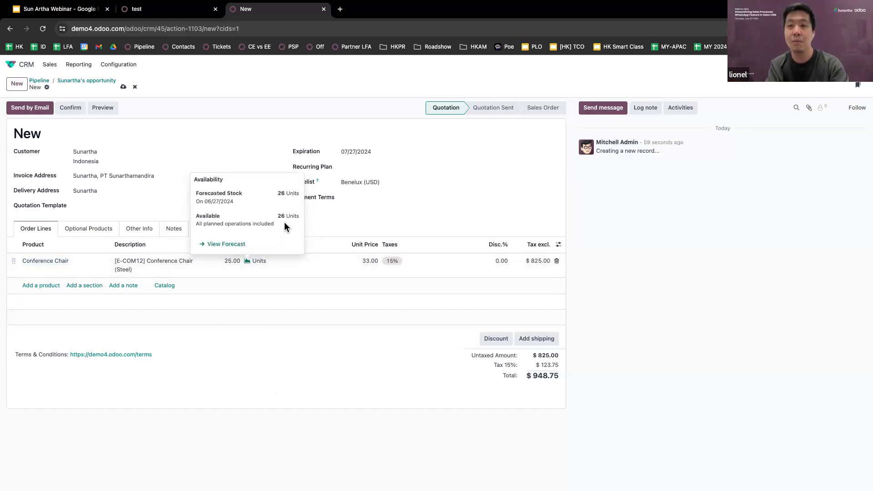
pyautogui.click(233, 261)
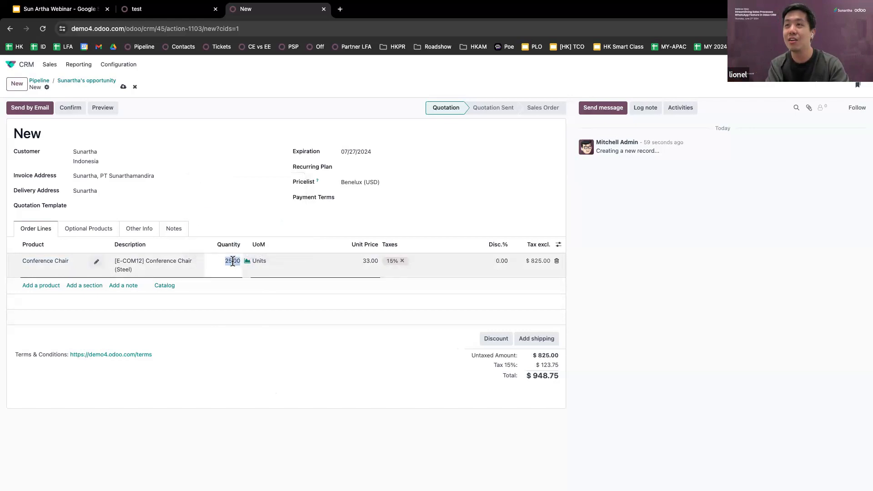
pyautogui.write('30')
pyautogui.click(268, 407)
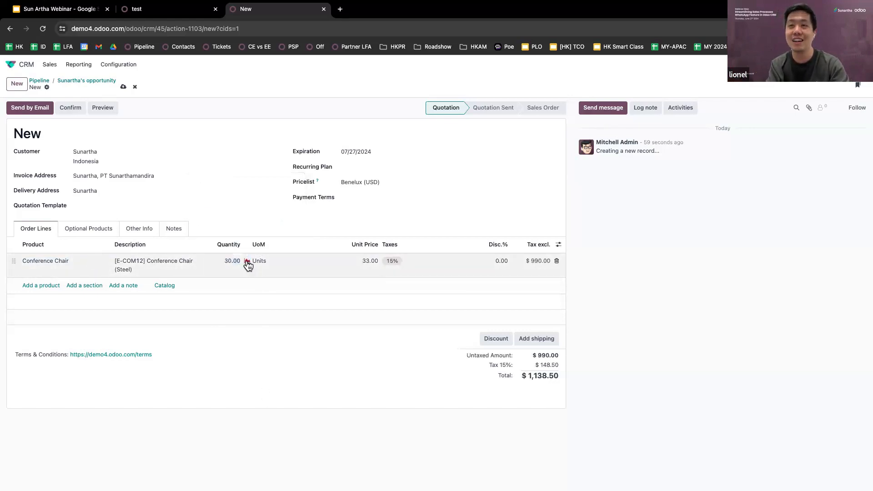
# Set the quantity to 10 chairs and save the quotation as S00070 totalling $379.50
pyautogui.click(233, 261)
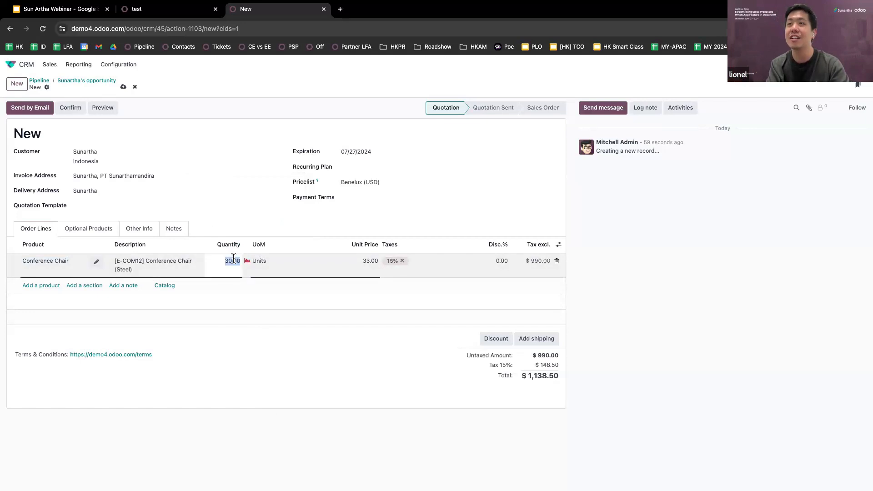
pyautogui.write('10')
pyautogui.click(277, 212)
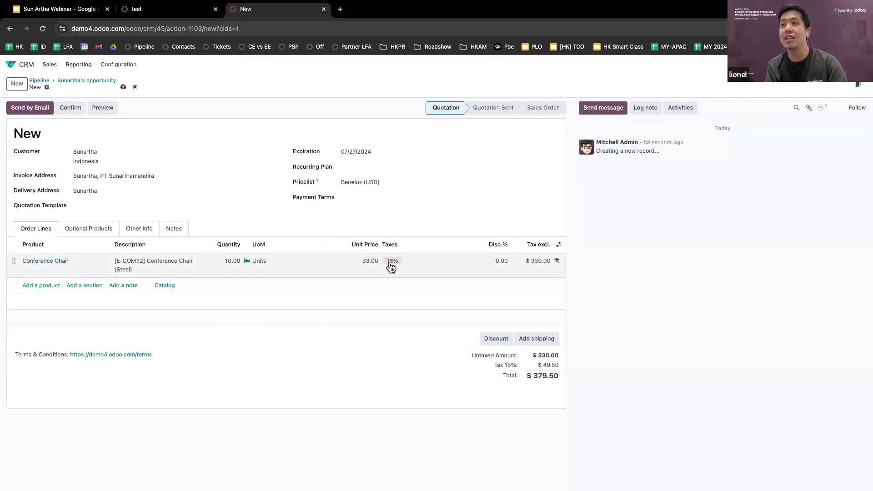
pyautogui.click(347, 357)
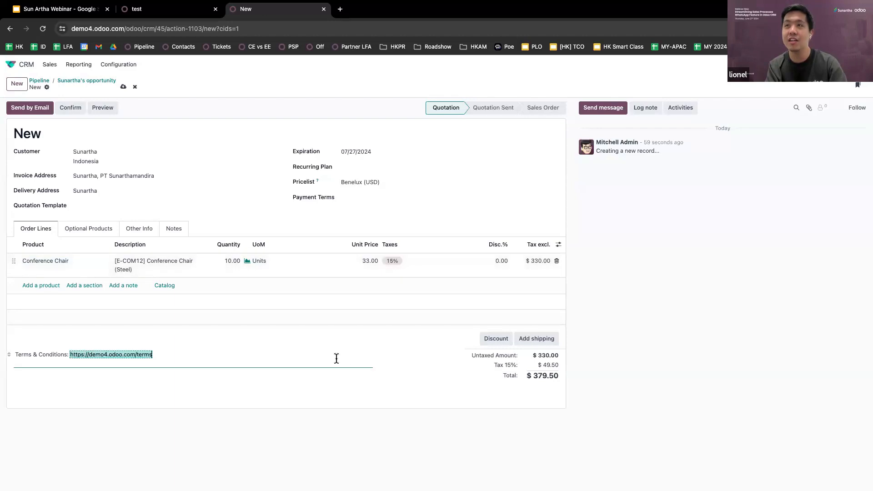
pyautogui.click(123, 86)
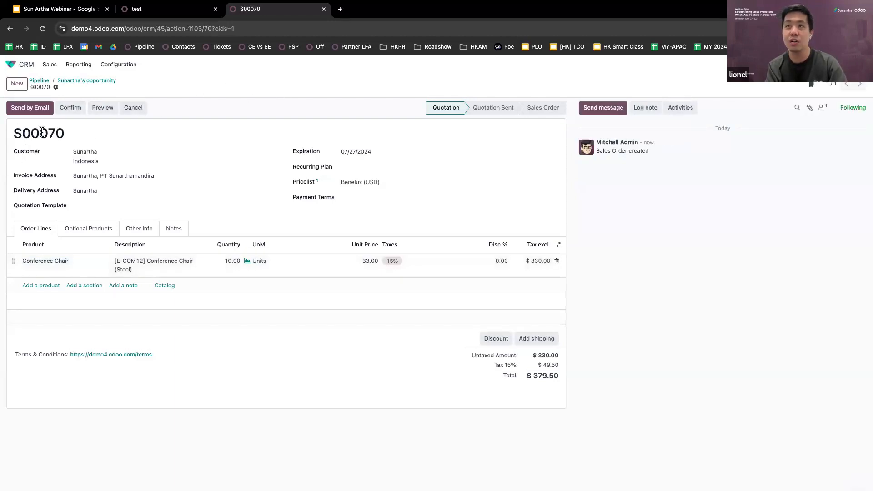
pyautogui.doubleClick(41, 131)
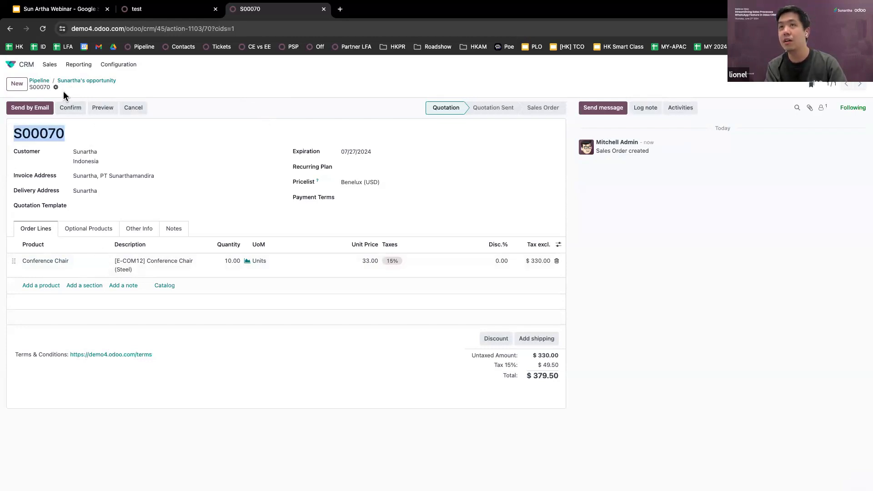
pyautogui.click(75, 85)
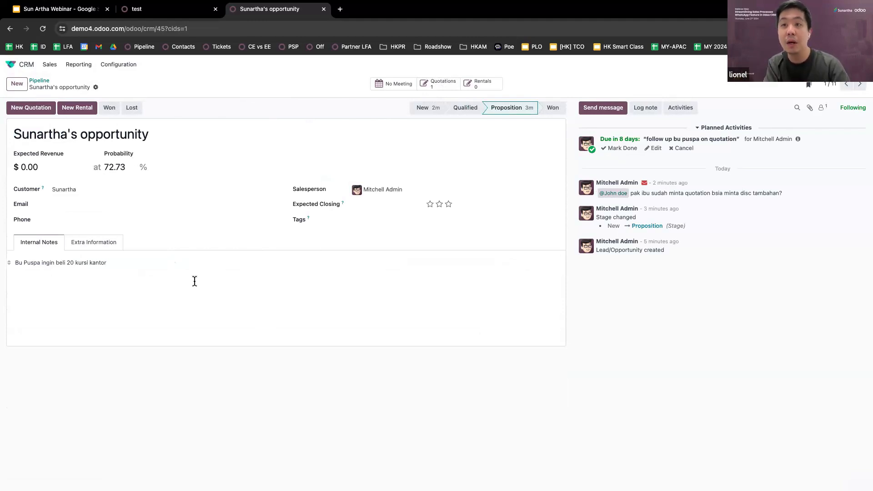
pyautogui.click(432, 82)
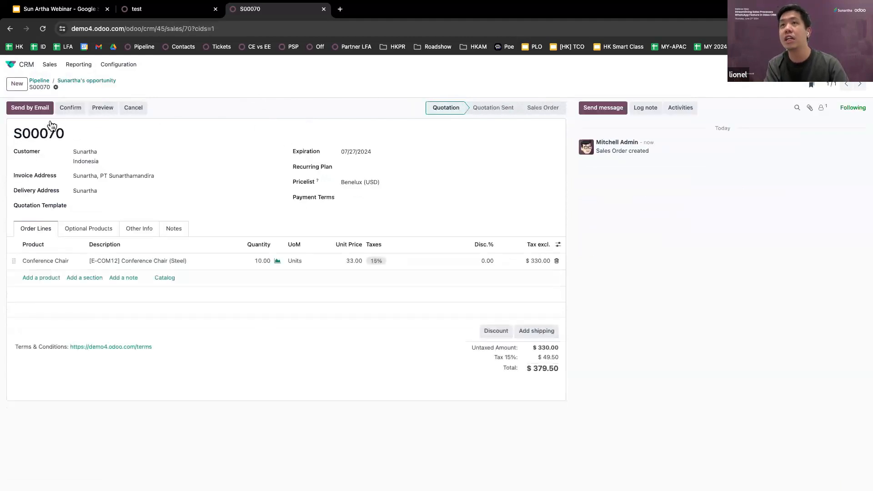
# Give Sunartha the customer's e-mail address in the Send by Email dialog and open Quotation - S00070.pdf
pyautogui.click(37, 111)
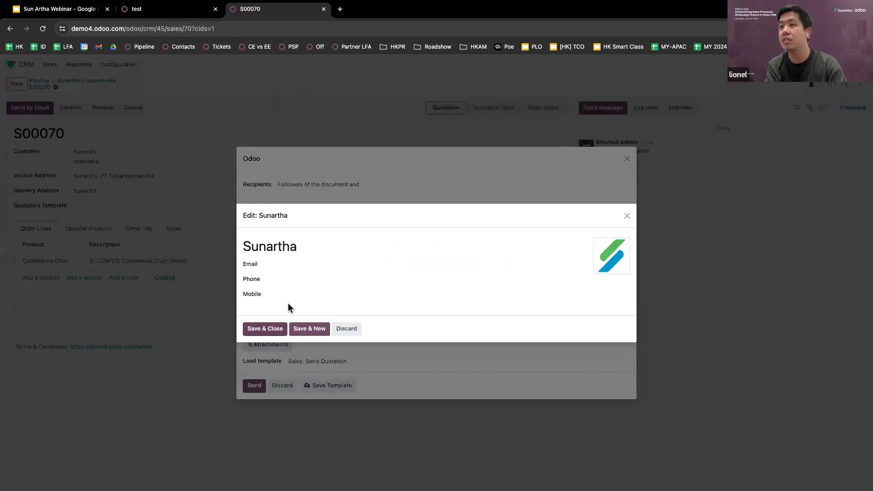
pyautogui.click(302, 265)
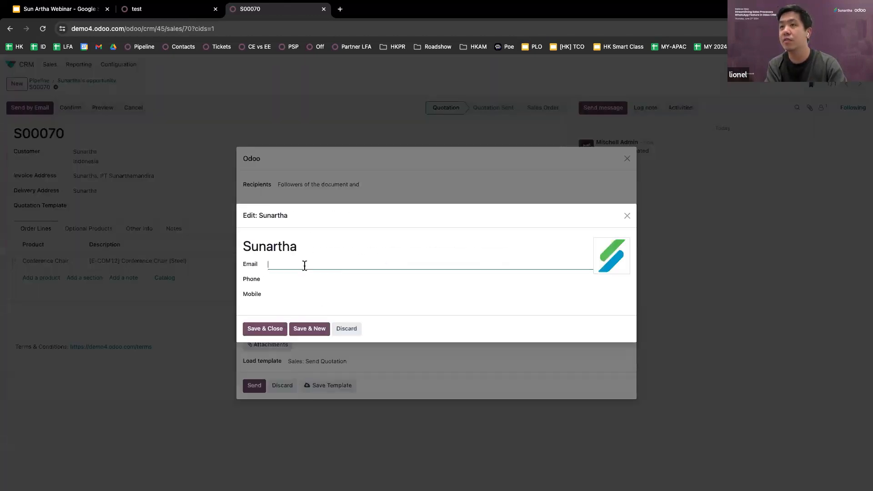
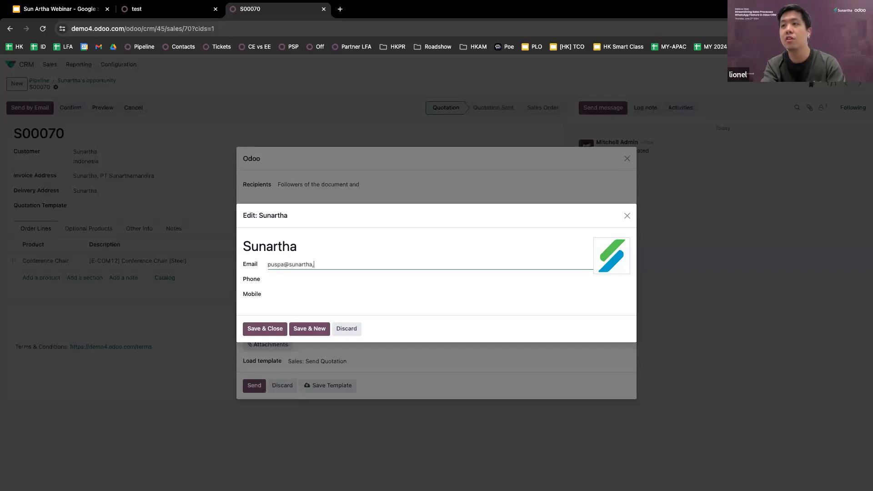
pyautogui.click(272, 329)
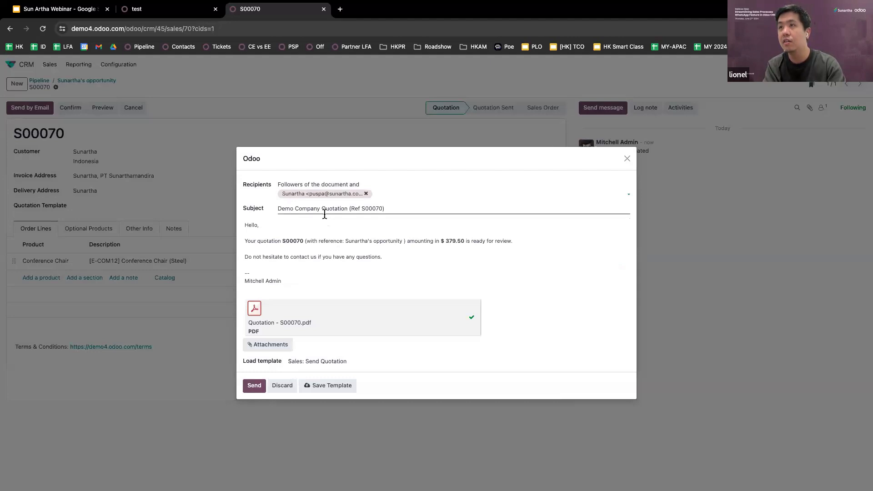
pyautogui.doubleClick(325, 213)
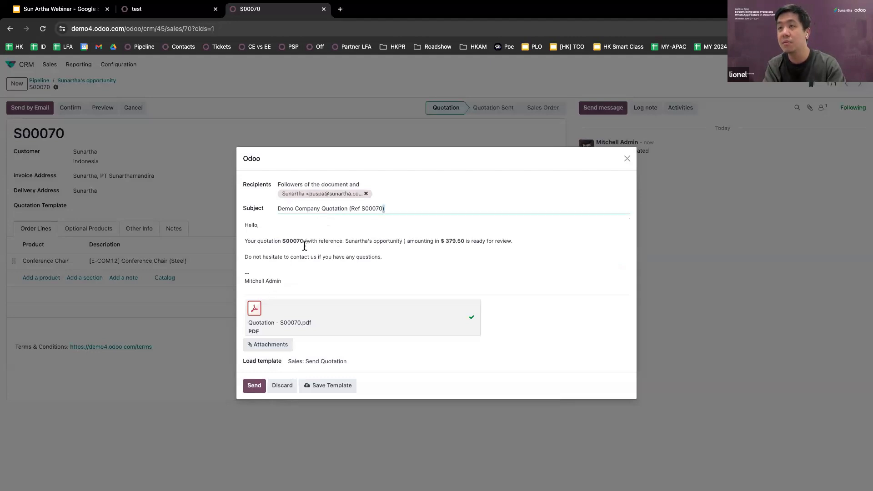
pyautogui.click(254, 316)
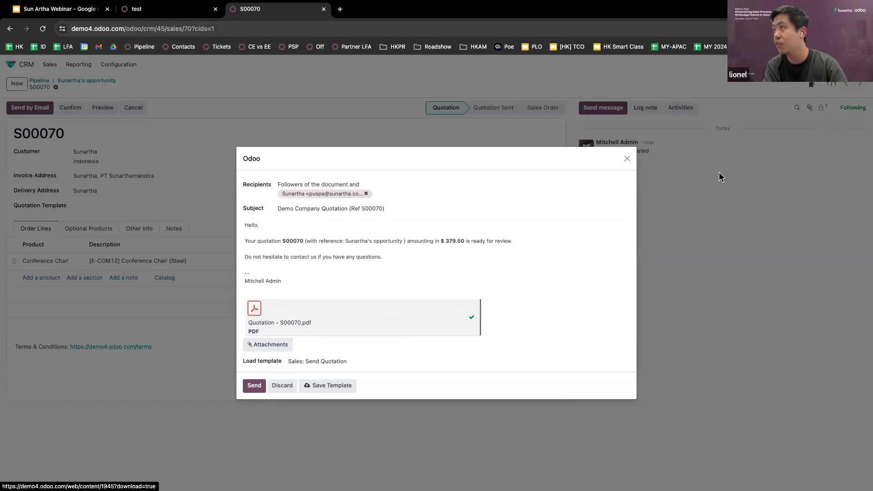
pyautogui.click(723, 51)
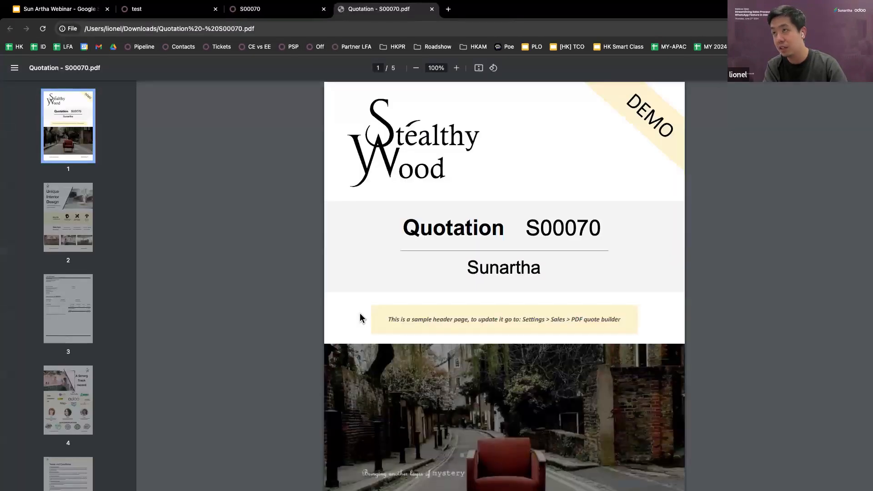
# Scroll through the five-page S00070 quotation PDF down to its Terms and Conditions page
pyautogui.scroll(-3, 362, 317)
pyautogui.scroll(-10, 361, 316)
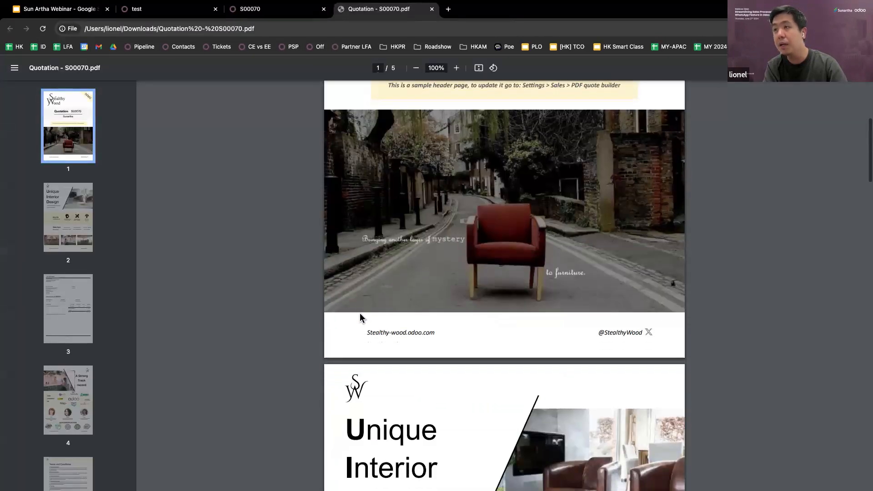
pyautogui.scroll(-3, 360, 316)
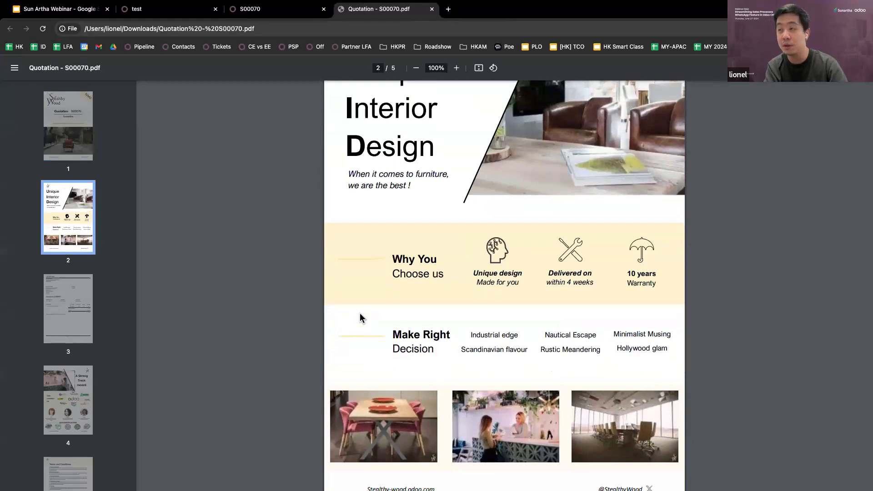
pyautogui.scroll(-3, 359, 313)
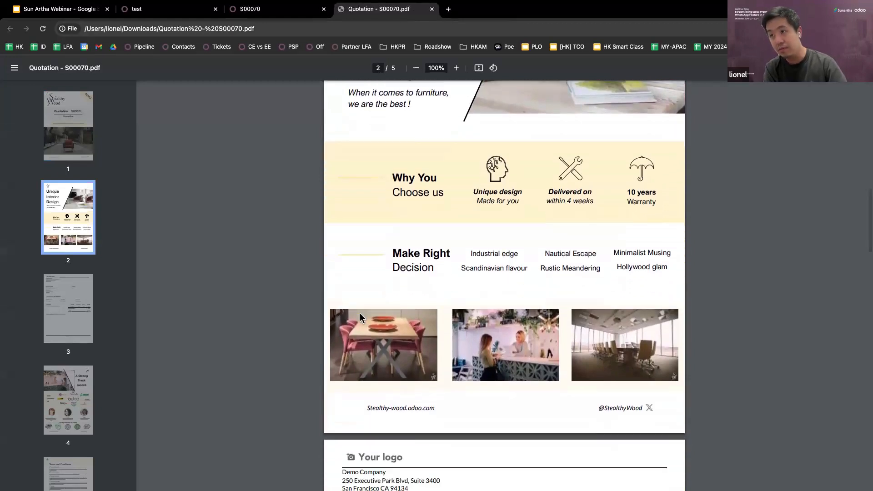
pyautogui.scroll(-3, 359, 313)
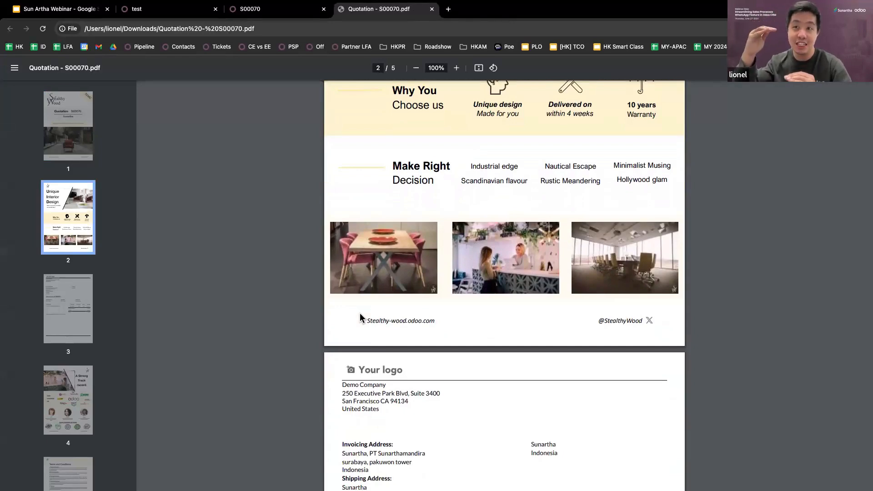
pyautogui.scroll(-7, 359, 318)
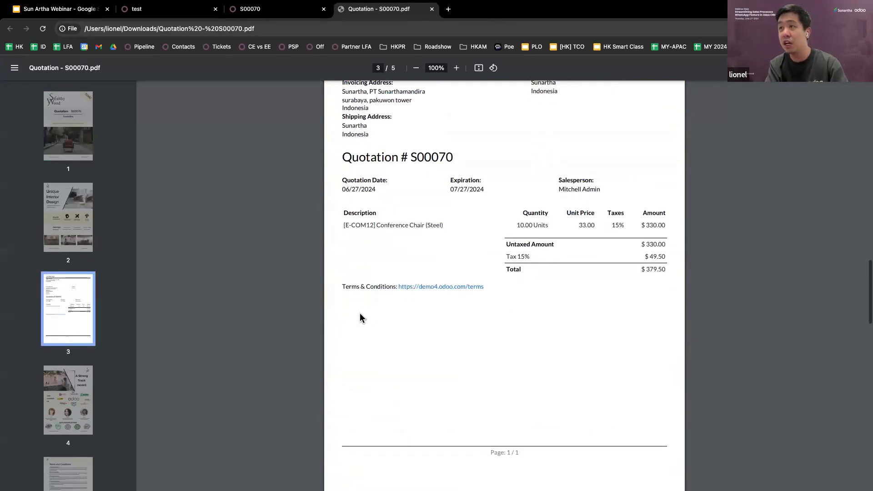
pyautogui.scroll(4, 362, 316)
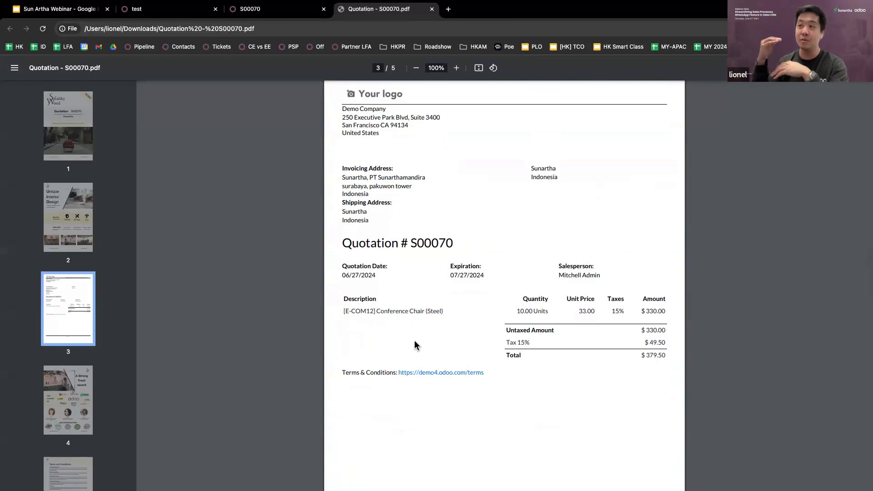
pyautogui.scroll(-15, 414, 345)
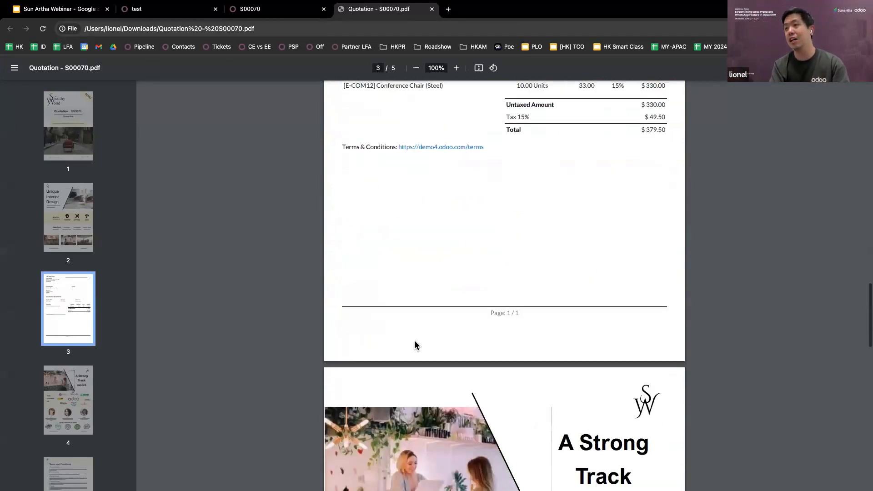
pyautogui.scroll(-10, 415, 345)
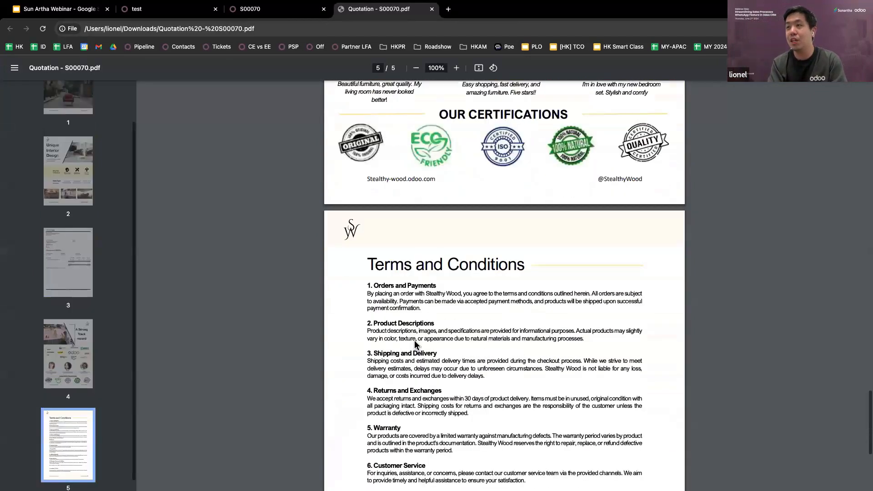
pyautogui.scroll(20, 414, 344)
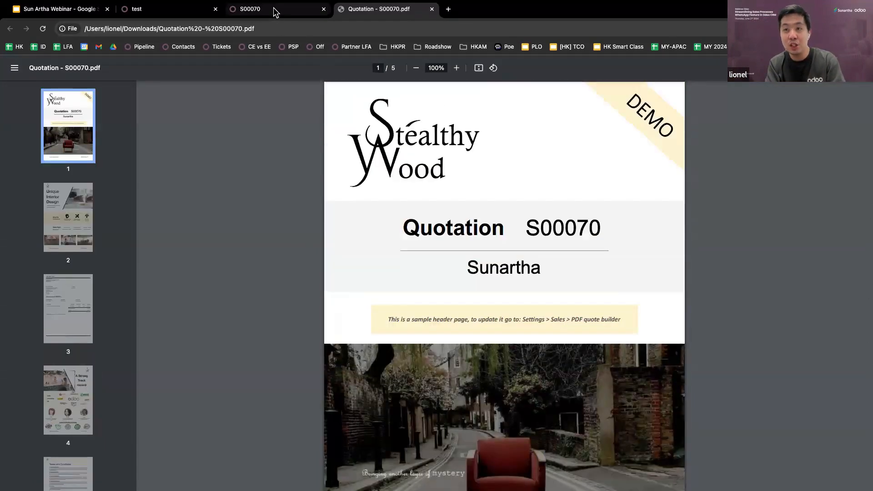
# Send quotation S00070 with its PDF to the customer, marking it Quotation Sent
pyautogui.click(274, 9)
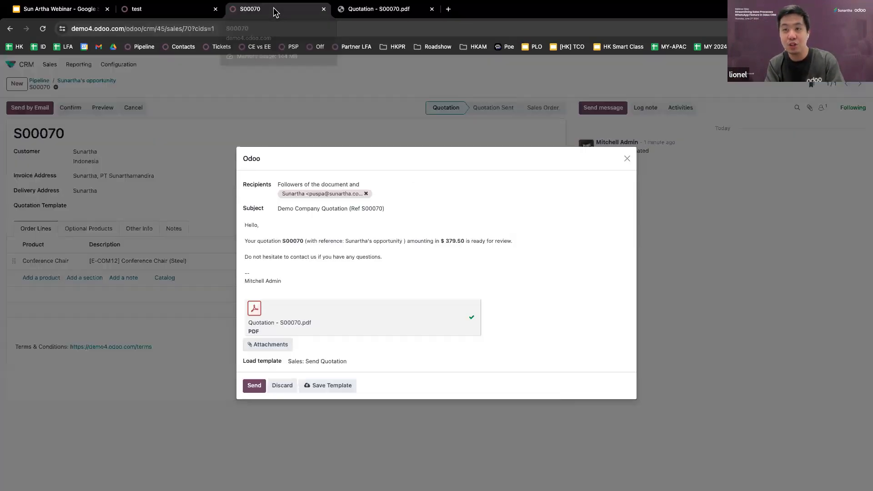
pyautogui.click(257, 384)
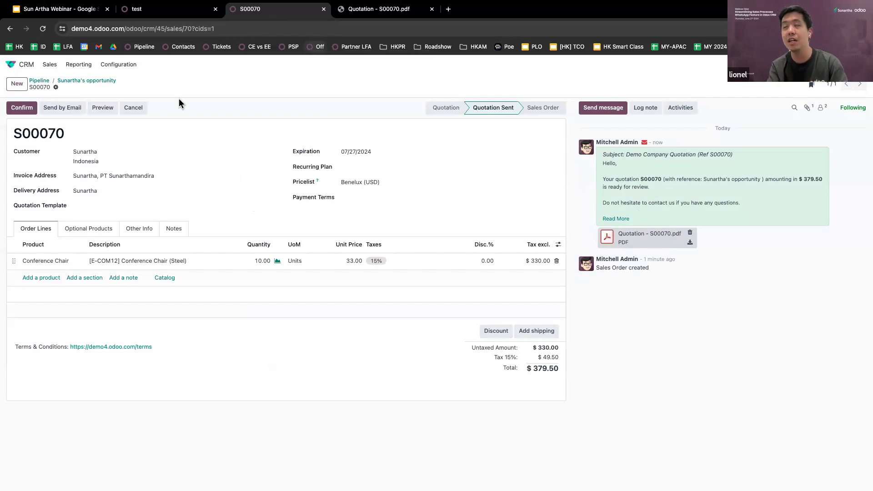
# Preview quotation S00070 on the customer portal and highlight the $379.50 total
pyautogui.click(104, 109)
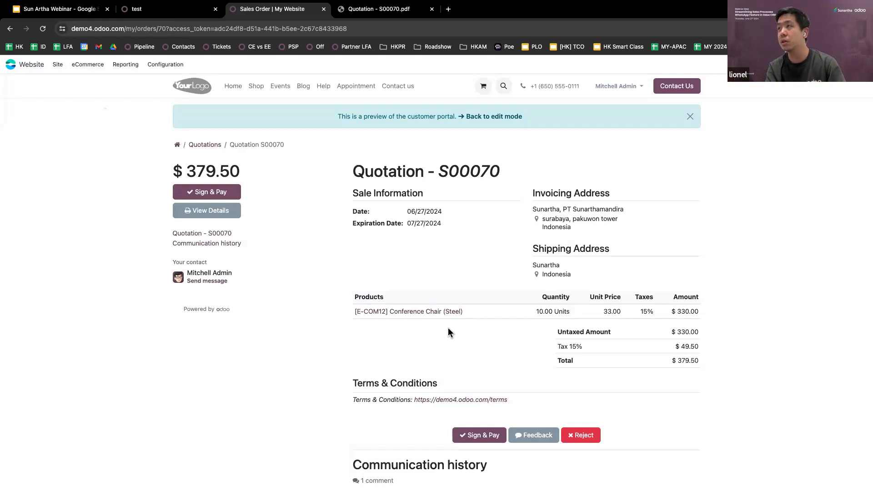
pyautogui.scroll(-1, 448, 332)
pyautogui.scroll(-1, 449, 333)
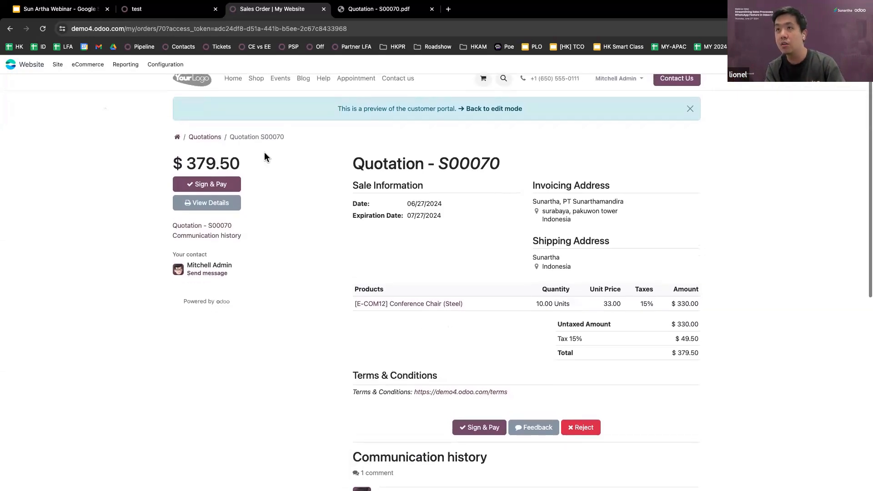
pyautogui.tripleClick(210, 162)
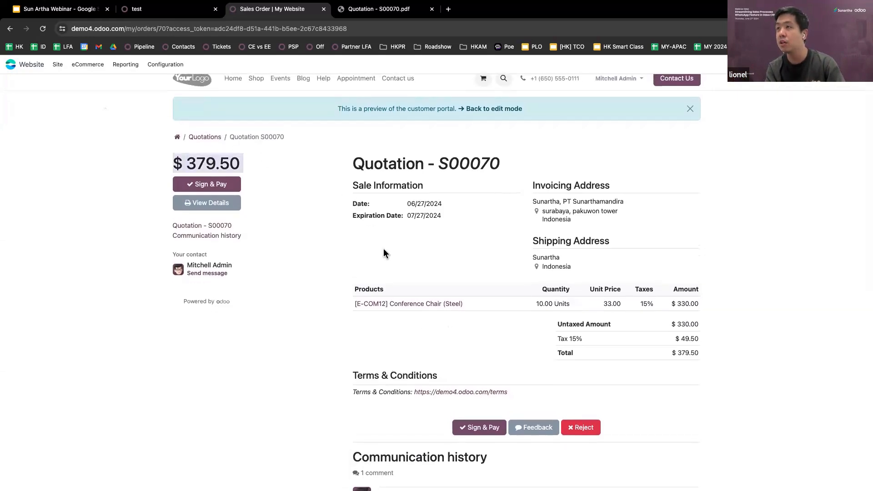
pyautogui.scroll(-1, 387, 255)
# Highlight the invoicing company name, street address and the 10.00 chair quantity
pyautogui.tripleClick(546, 182)
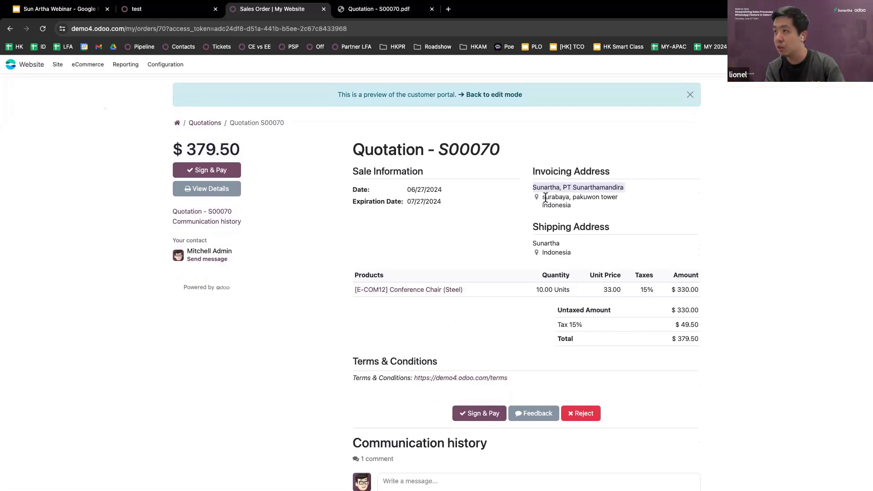
pyautogui.tripleClick(545, 197)
pyautogui.scroll(-3, 523, 218)
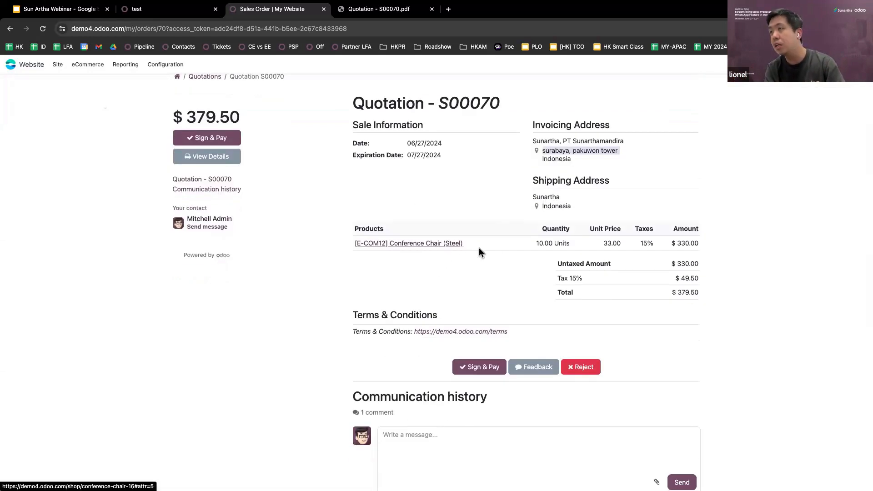
pyautogui.tripleClick(539, 243)
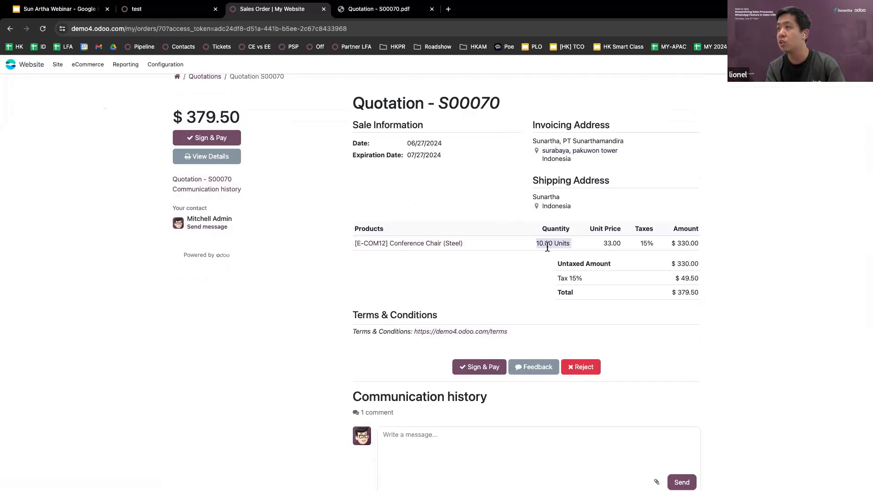
pyautogui.doubleClick(547, 243)
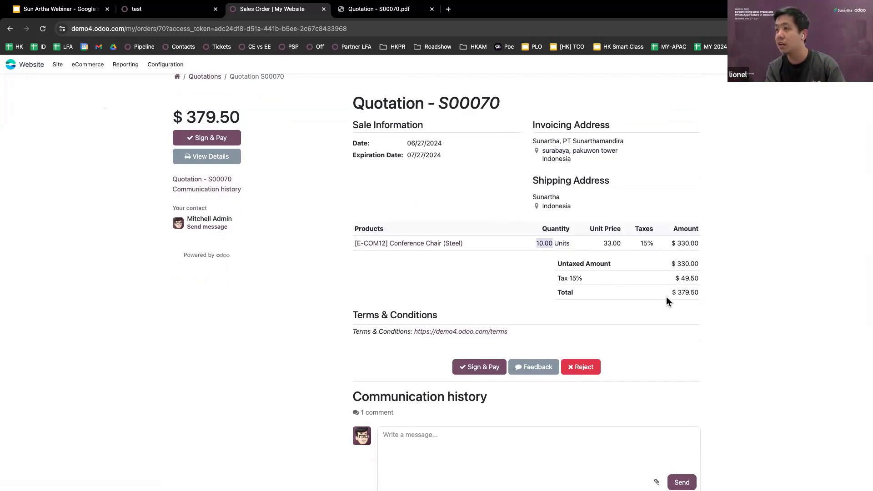
pyautogui.scroll(-3, 666, 300)
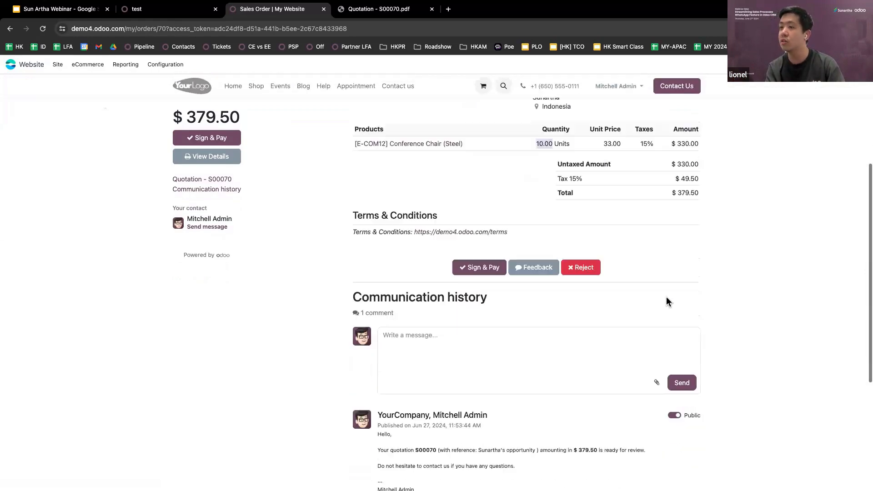
pyautogui.scroll(5, 666, 300)
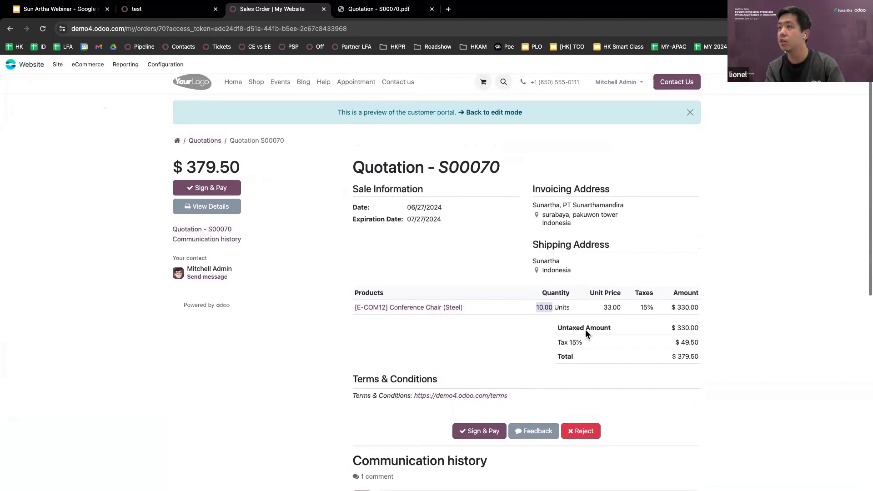
# Draw a handwritten signature and accept and sign quotation S00070
pyautogui.click(475, 431)
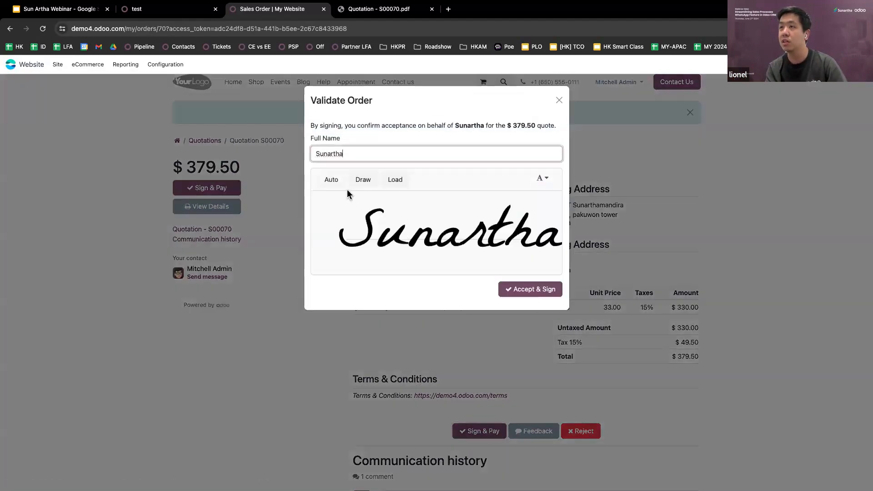
pyautogui.click(336, 179)
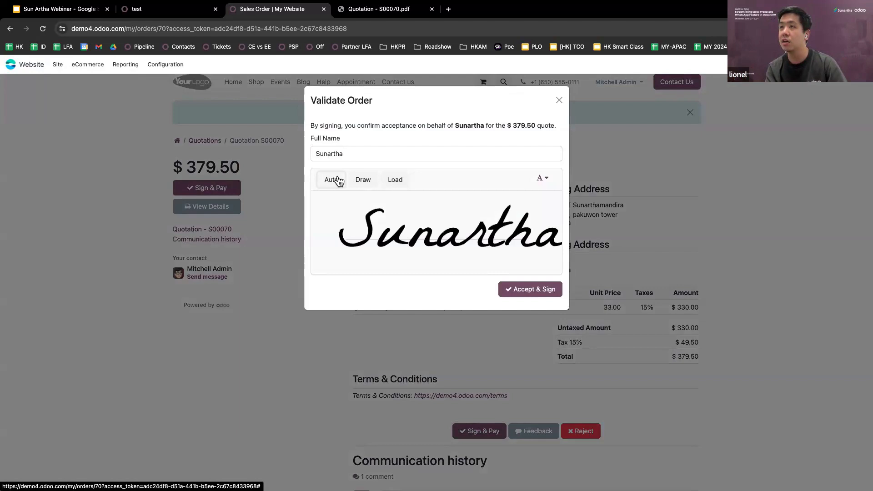
pyautogui.click(363, 180)
pyautogui.moveTo(399, 208); pyautogui.dragTo(383, 250)
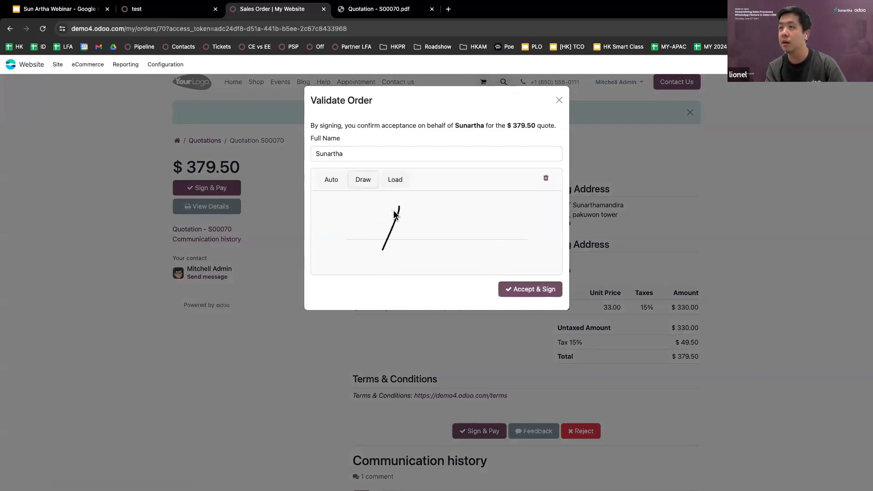
pyautogui.moveTo(393, 215); pyautogui.dragTo(423, 242)
pyautogui.moveTo(347, 265)
pyautogui.mouseDown()
pyautogui.moveTo(430, 233)
pyautogui.moveTo(429, 272)
pyautogui.mouseUp()
pyautogui.moveTo(437, 229)
pyautogui.mouseDown()
pyautogui.moveTo(433, 241)
pyautogui.moveTo(460, 230)
pyautogui.mouseUp()
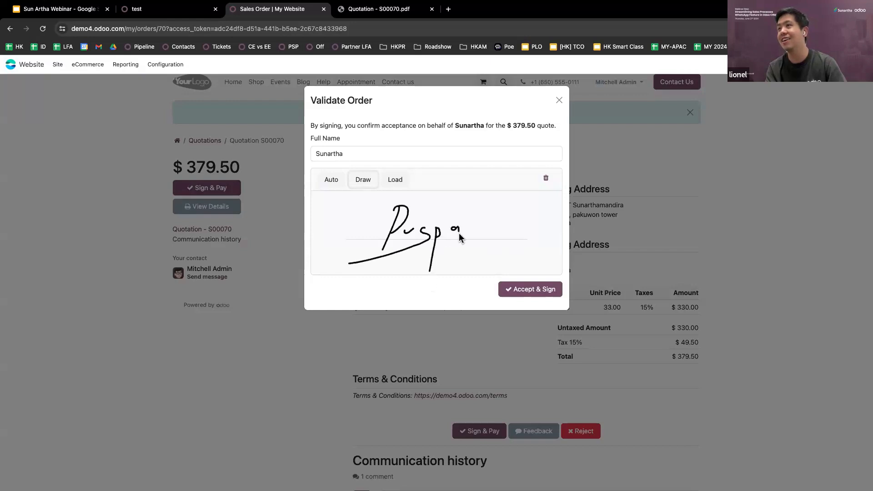
pyautogui.click(525, 288)
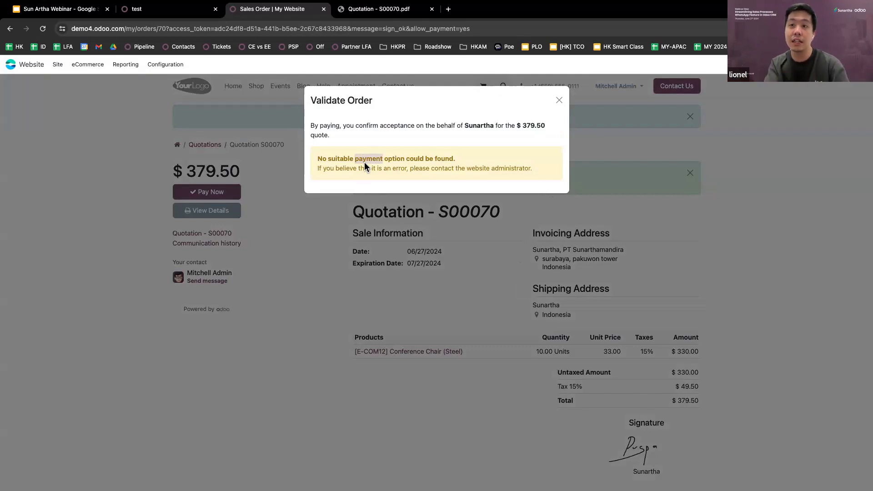
# Dismiss the no-payment-option notice and review the signed portal page
pyautogui.click(559, 100)
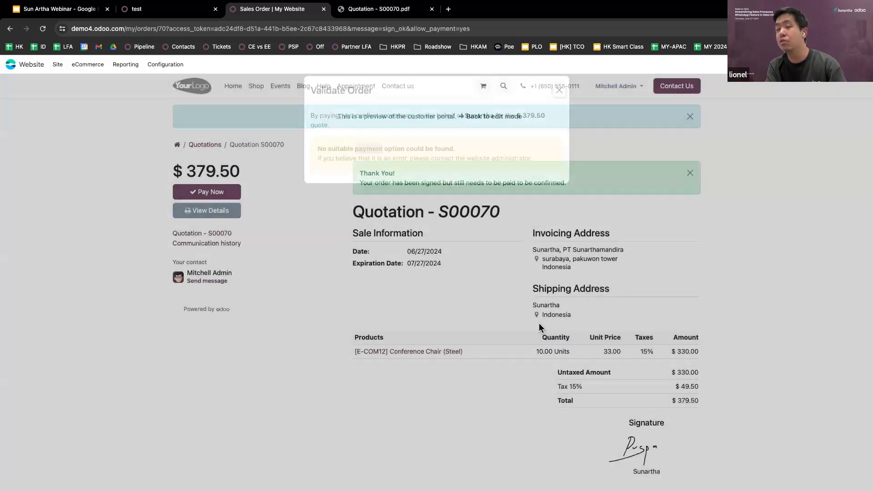
pyautogui.scroll(-2, 540, 327)
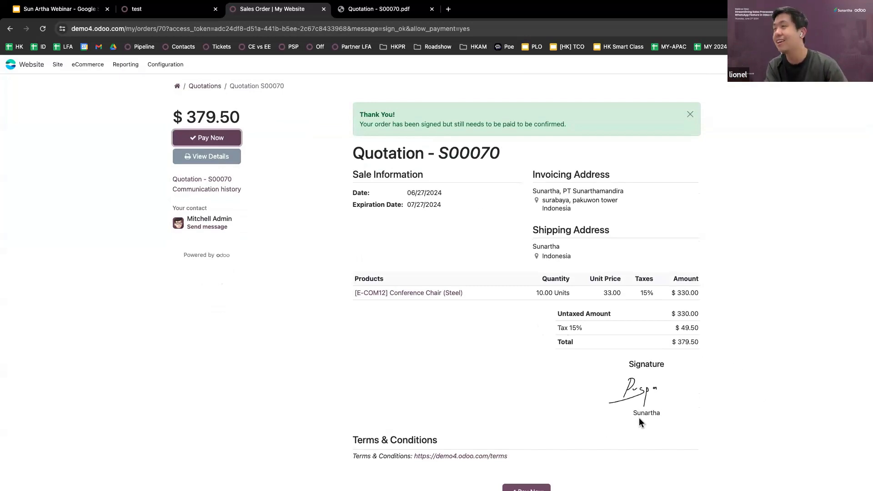
pyautogui.scroll(2, 648, 392)
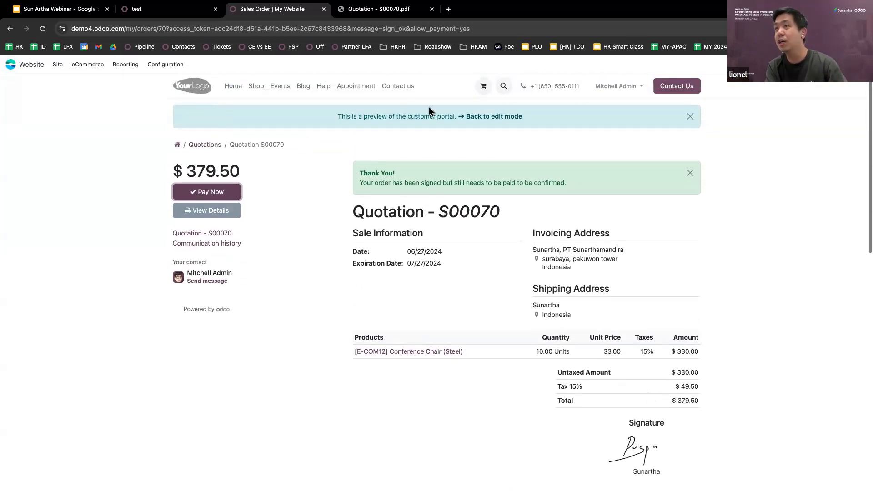
# Back in the quotation, view the signed S00070.pdf attached to the 'Order signed' message
pyautogui.click(476, 117)
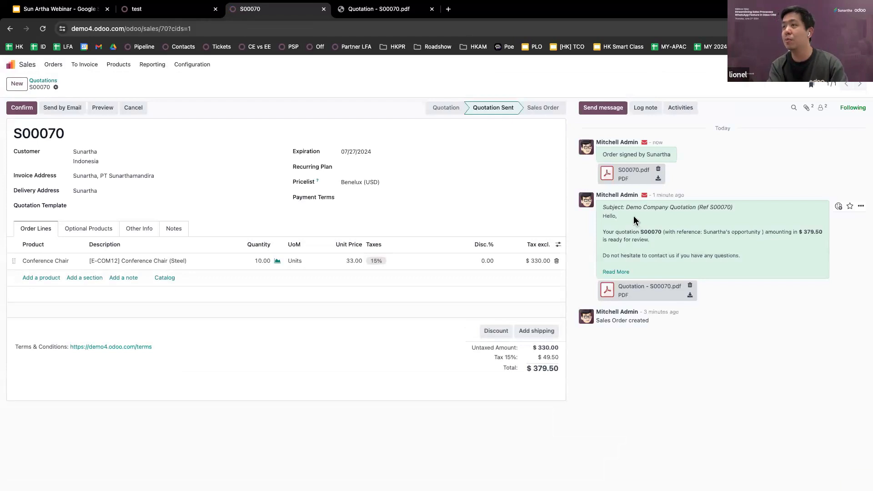
pyautogui.tripleClick(635, 154)
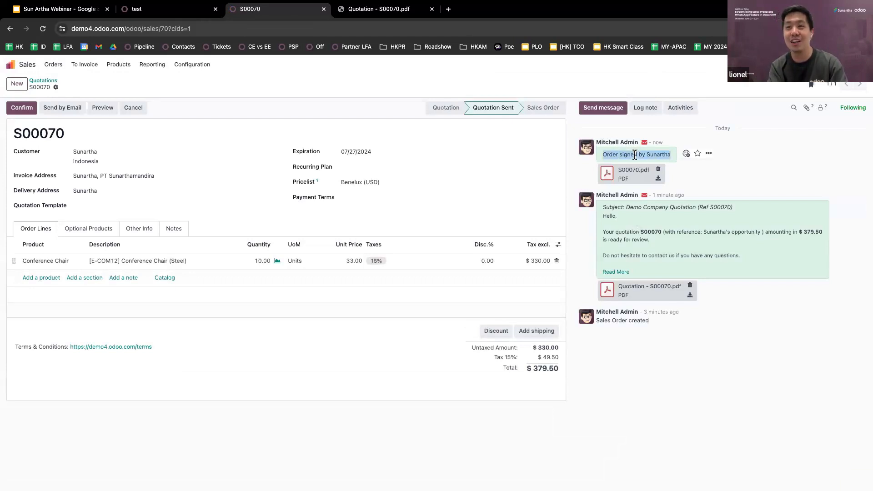
pyautogui.click(603, 173)
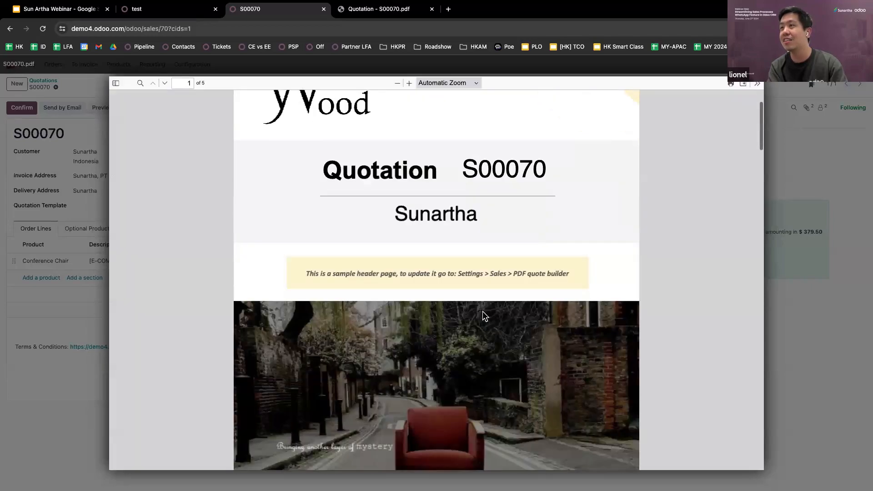
pyautogui.scroll(-15, 482, 311)
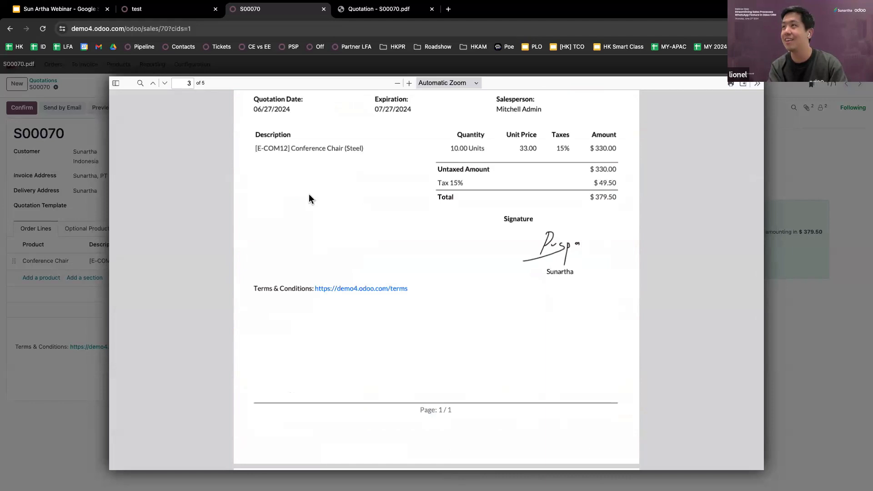
pyautogui.click(54, 190)
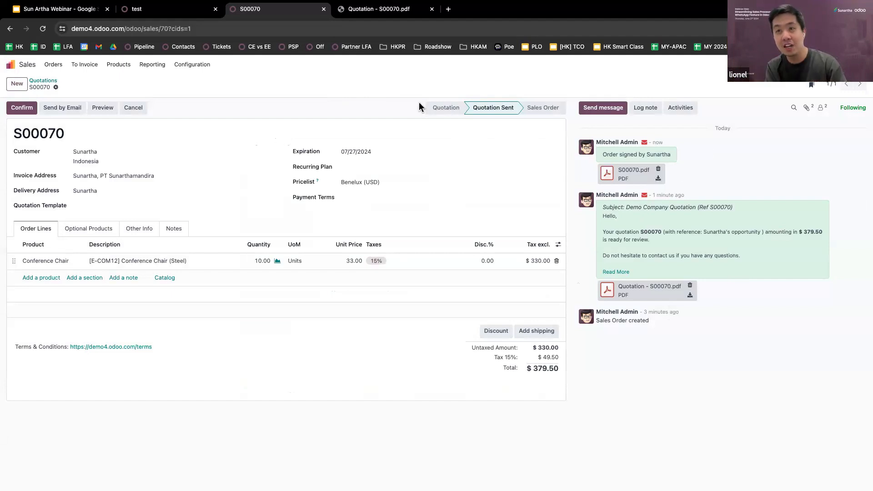
# Confirm S00070 as a sales order and open its WH/OUT/00026 delivery
pyautogui.click(23, 109)
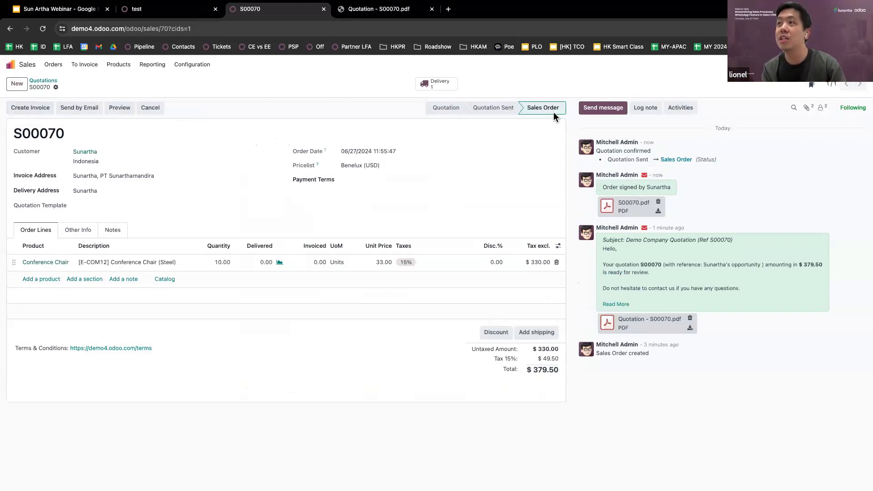
pyautogui.click(429, 88)
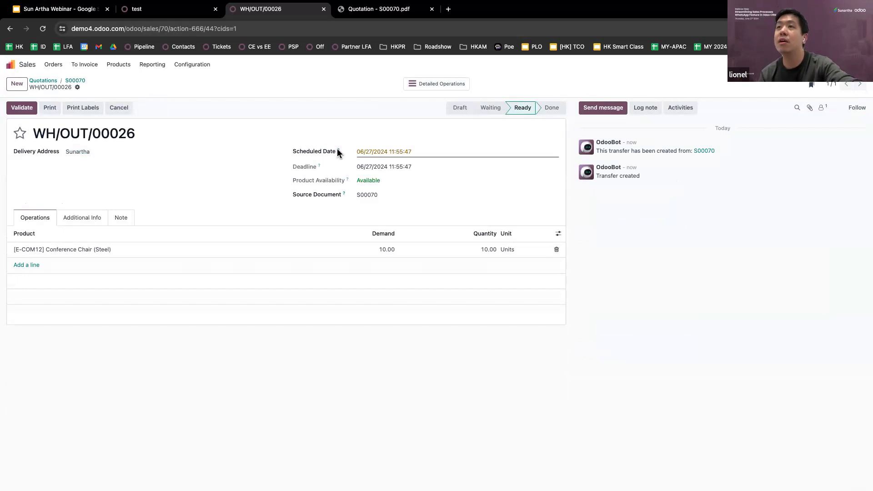
# Highlight the delivery reference WH/OUT/00026
pyautogui.doubleClick(45, 133)
pyautogui.doubleClick(65, 133)
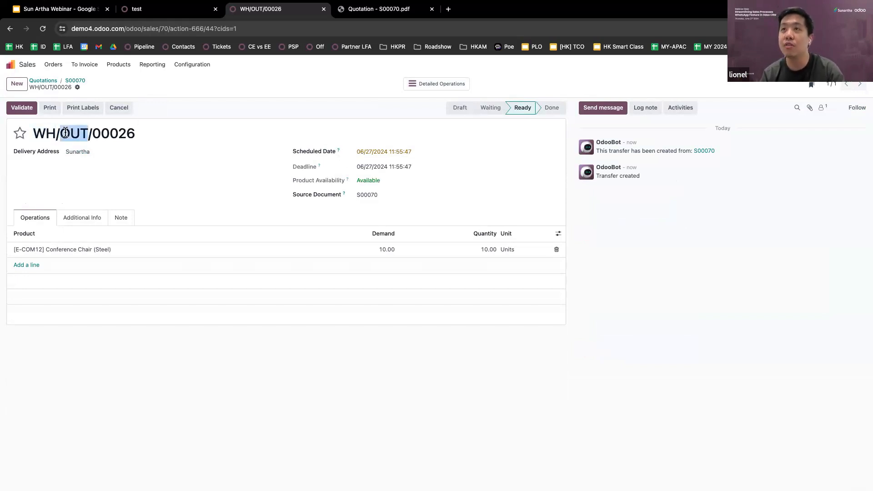
pyautogui.tripleClick(114, 141)
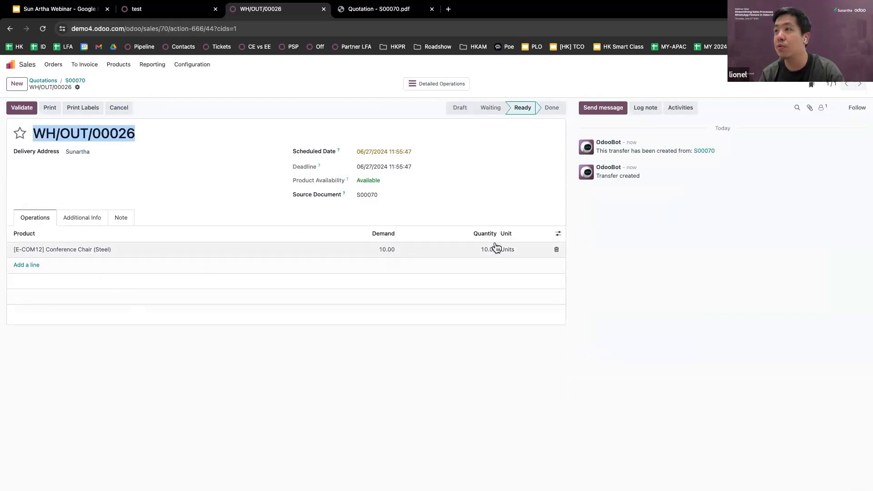
# Review the shipping and note details, then validate delivery of the 10 Conference Chairs
pyautogui.click(93, 227)
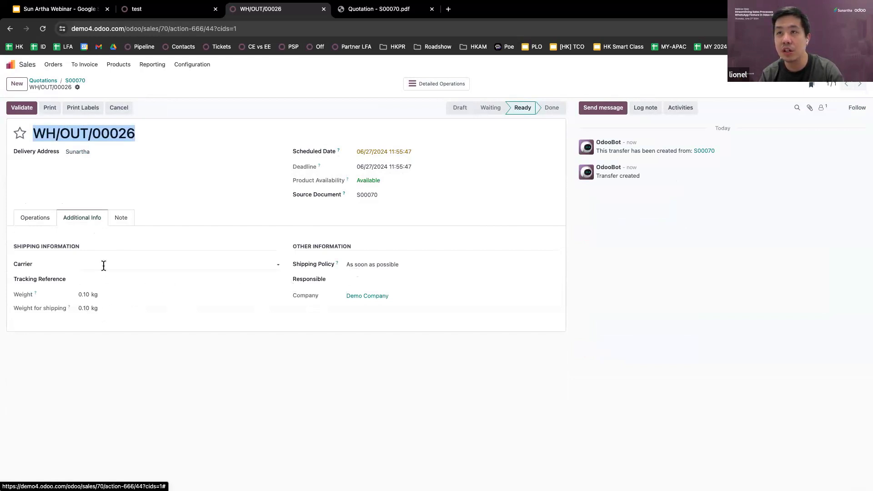
pyautogui.click(120, 228)
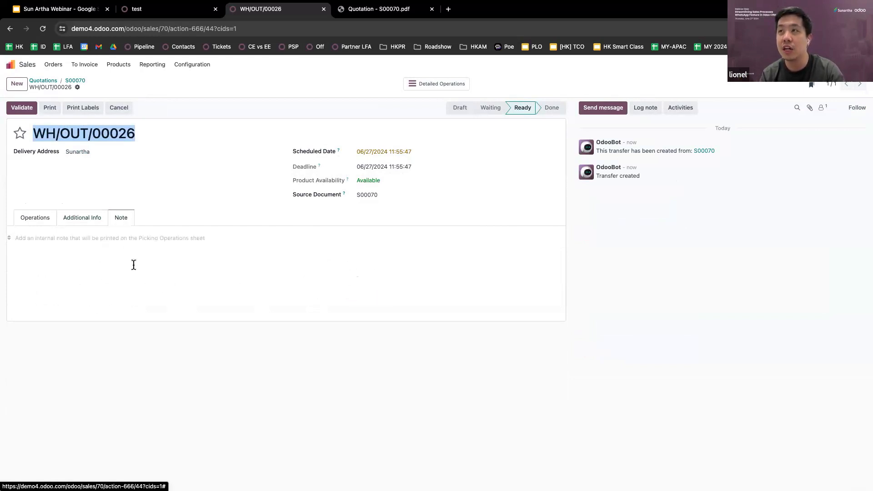
pyautogui.click(30, 221)
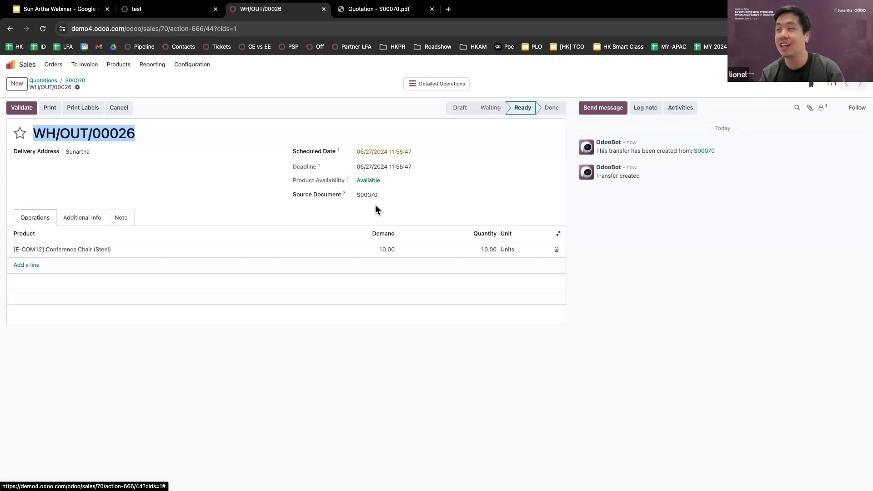
pyautogui.click(376, 210)
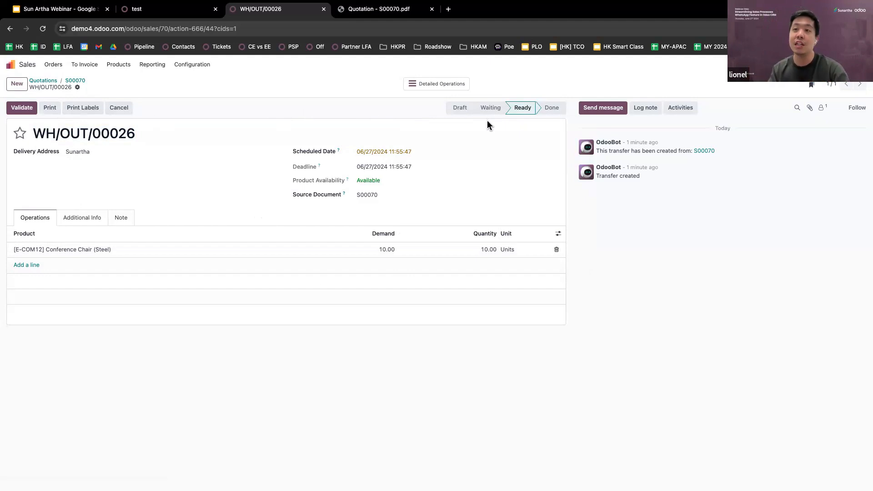
pyautogui.moveTo(546, 113)
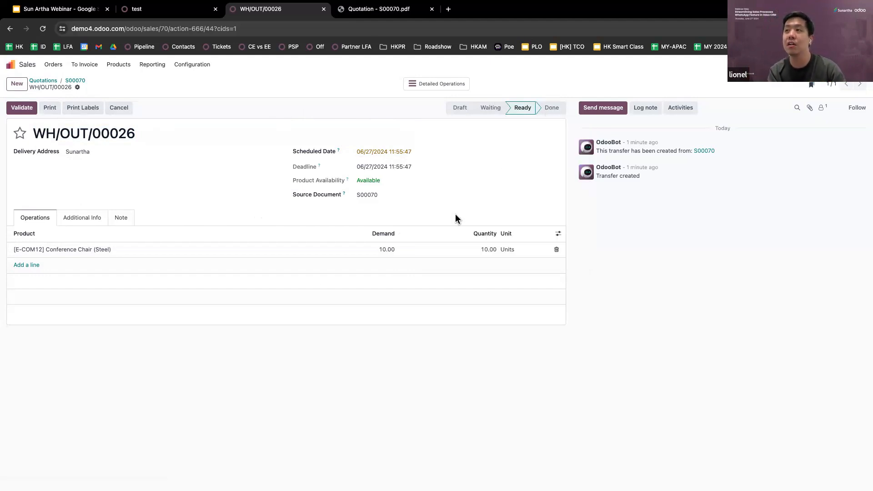
pyautogui.click(28, 110)
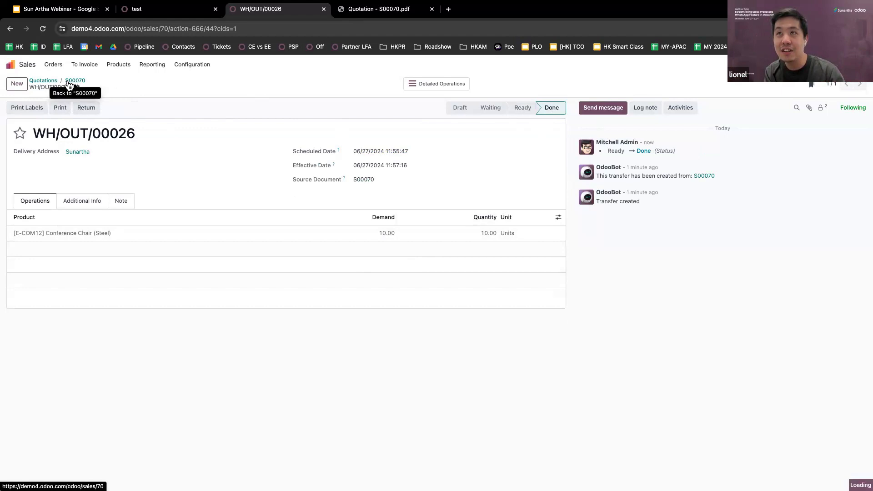
# Return to order S00070 and bring up the invoice options with Regular invoice
pyautogui.click(69, 83)
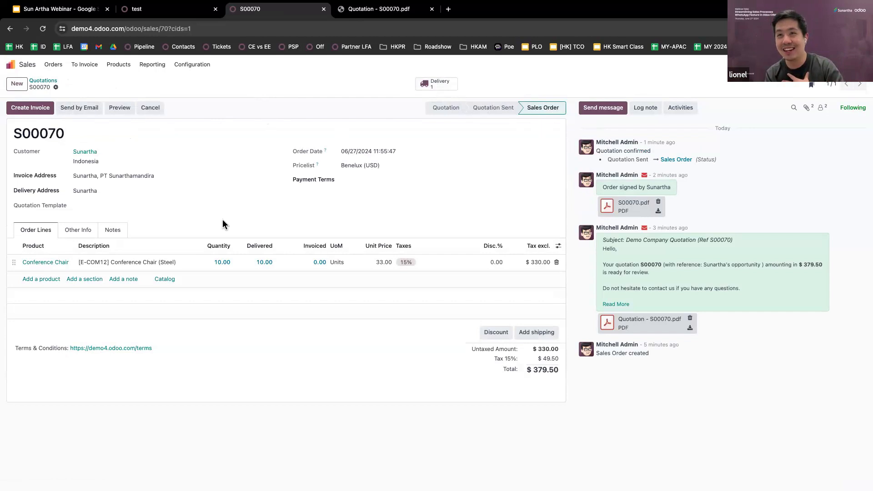
pyautogui.click(35, 112)
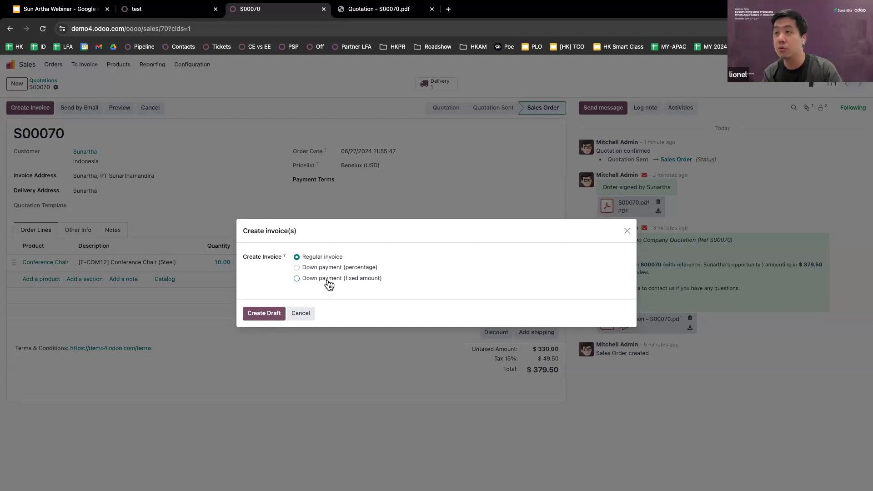
# Save a draft S00070 invoice dated 06/27/2024 with 30 Days terms, then return home
pyautogui.click(263, 316)
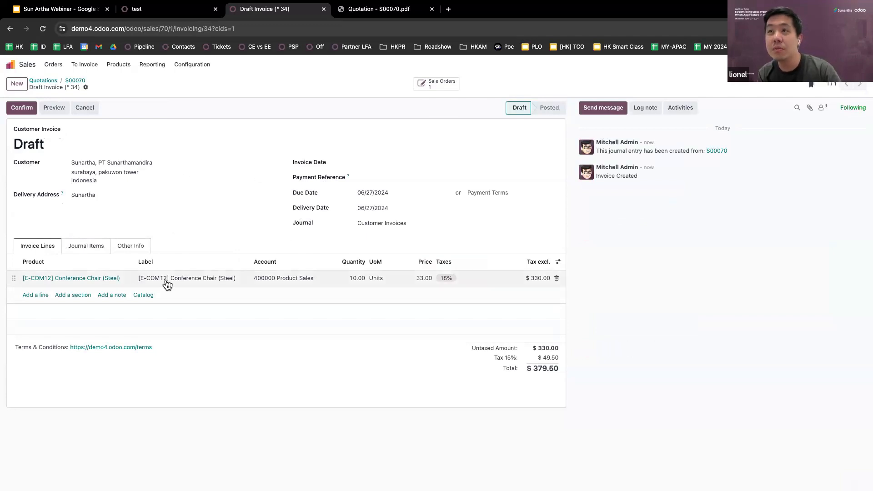
pyautogui.click(380, 164)
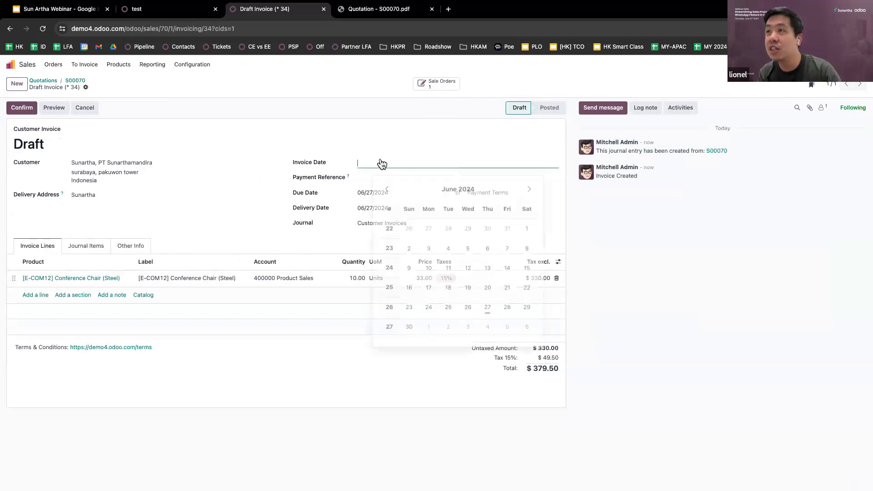
pyautogui.click(487, 307)
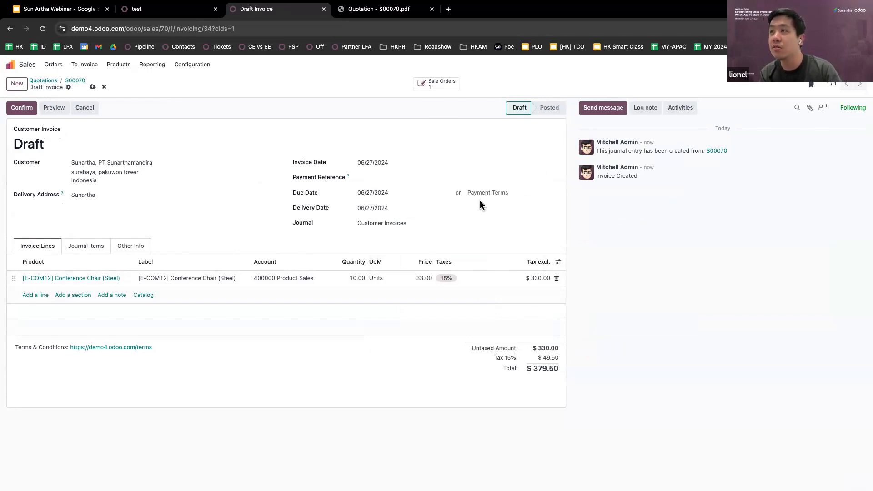
pyautogui.click(491, 193)
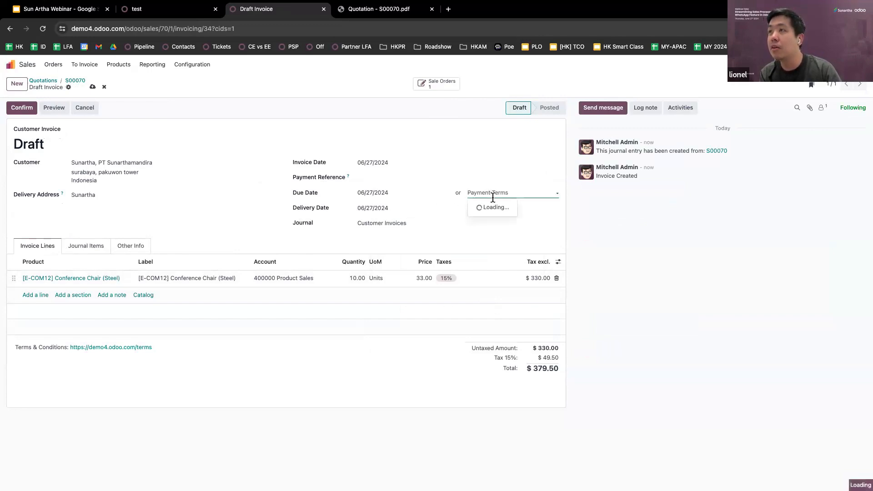
pyautogui.click(492, 235)
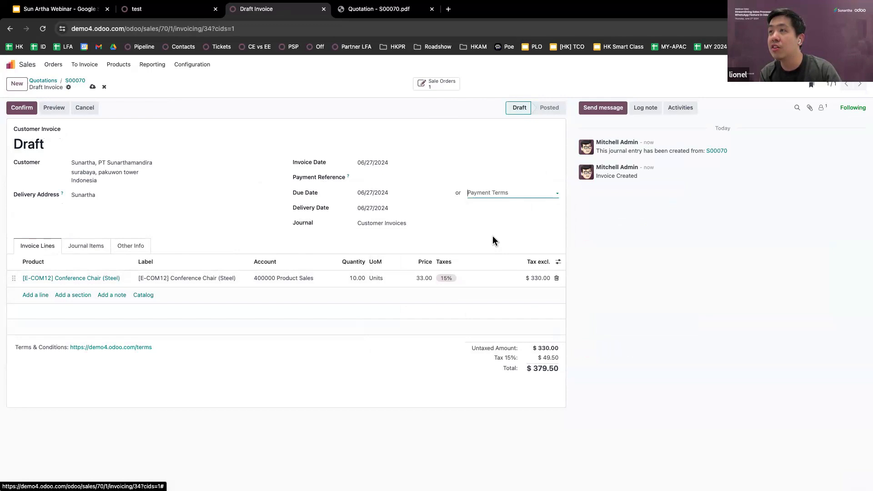
pyautogui.click(598, 233)
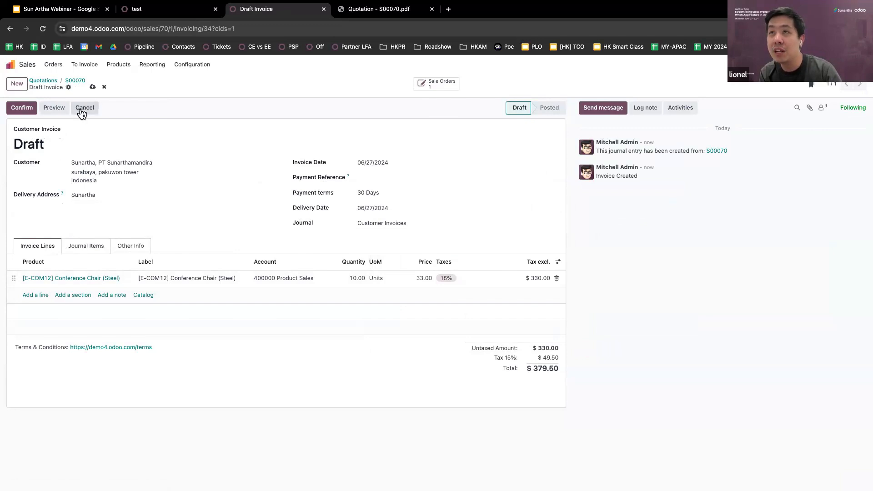
pyautogui.click(92, 87)
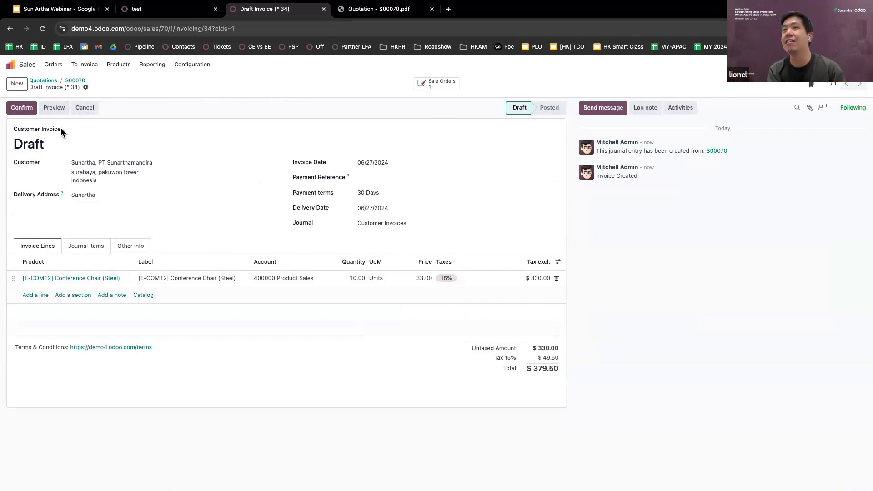
pyautogui.click(10, 65)
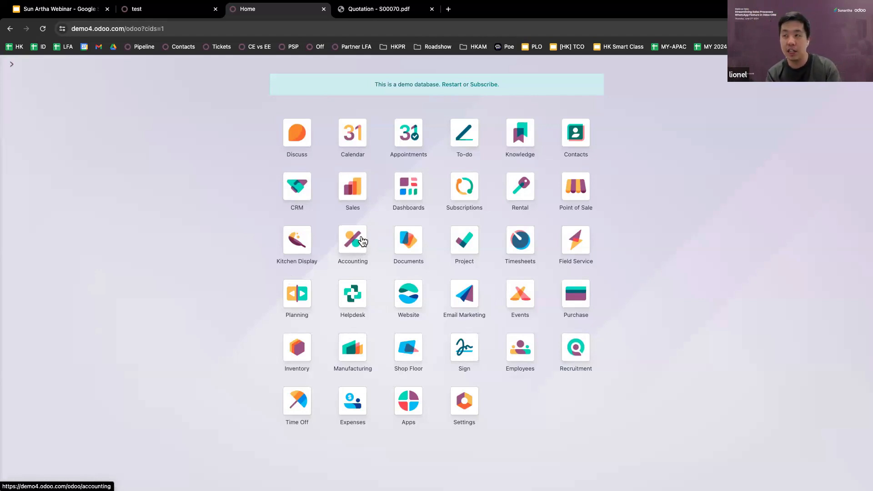
# Open Sunartha's draft invoice from Accounting's Invoices to Validate list
pyautogui.click(376, 250)
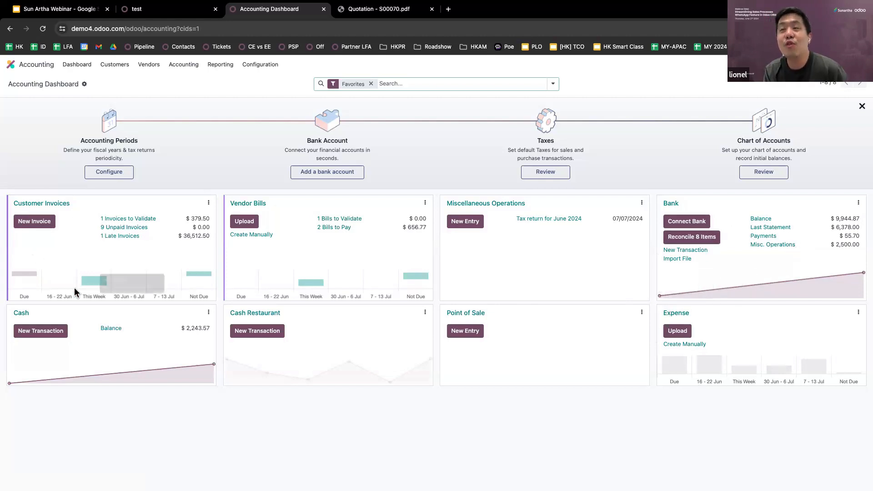
pyautogui.click(140, 225)
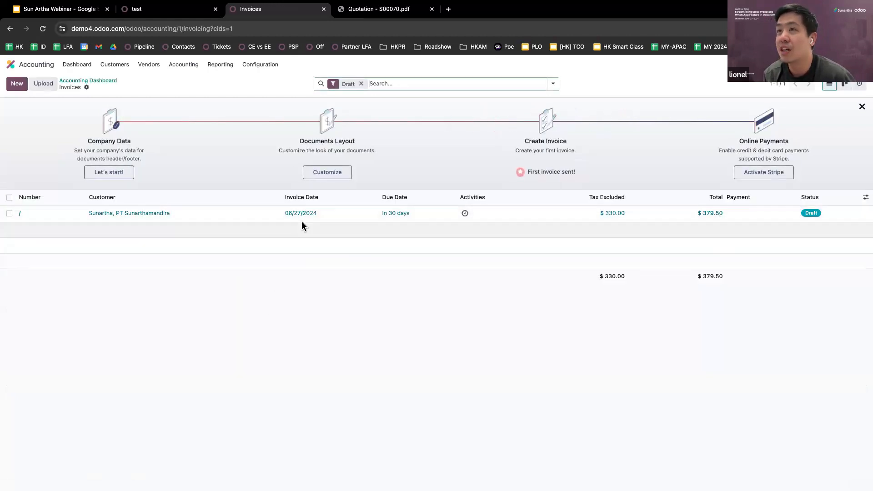
pyautogui.click(194, 222)
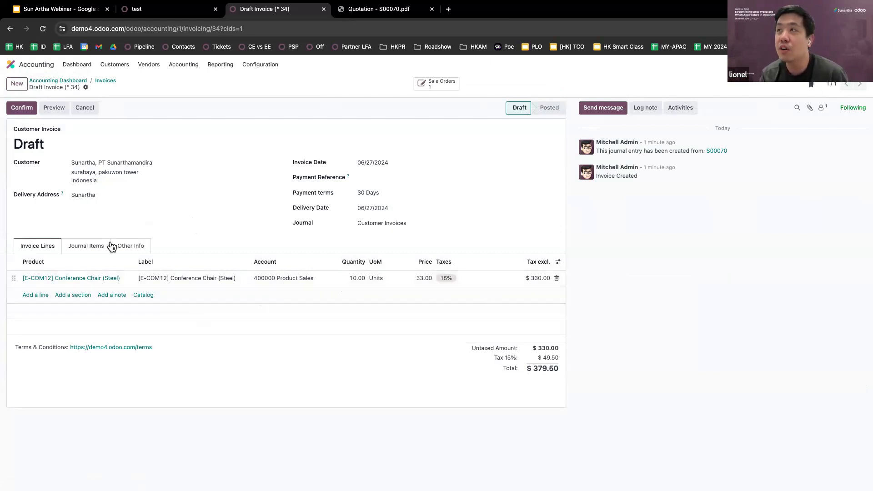
# Check the linked S00070 order and delivery, then post the invoice as INV/2024/00005
pyautogui.click(431, 90)
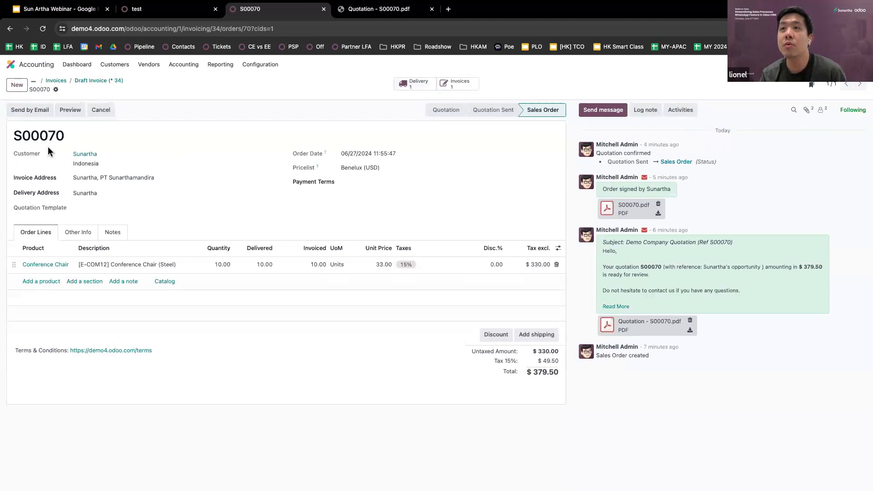
pyautogui.click(415, 85)
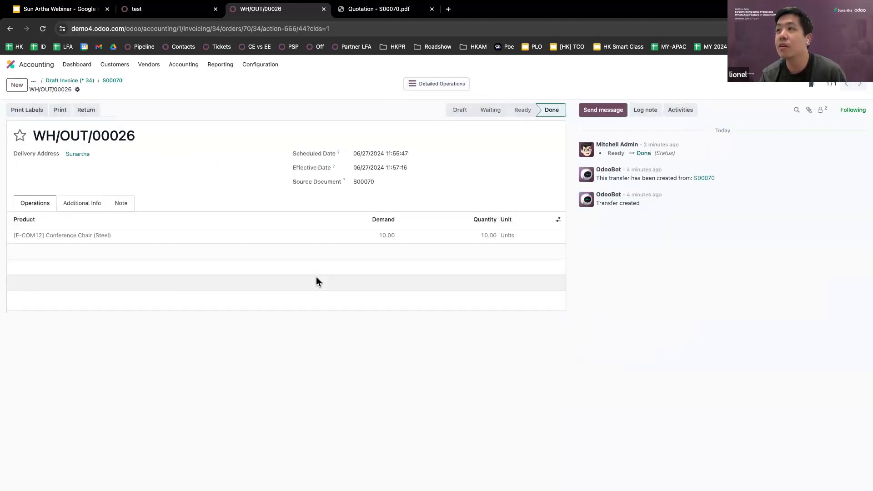
pyautogui.click(74, 83)
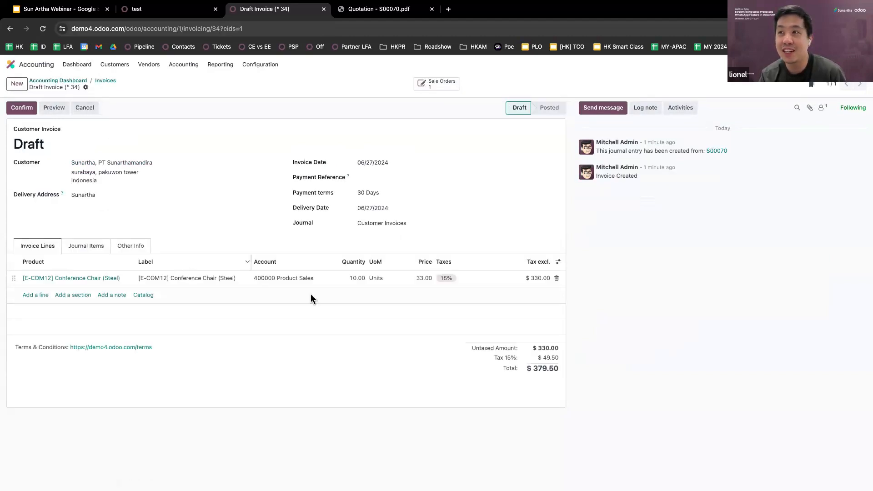
pyautogui.click(21, 109)
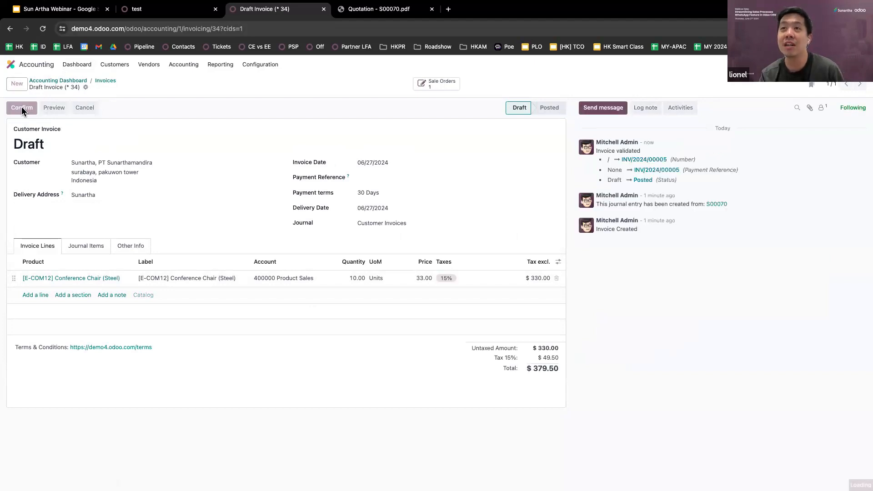
pyautogui.tripleClick(46, 141)
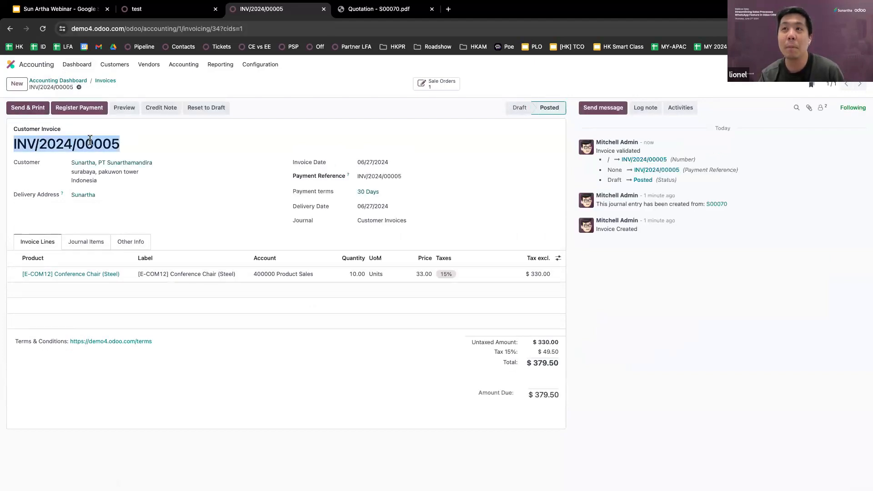
# Set the invoice document layout to Boxed and generate the INV/2024/00005 PDF
pyautogui.click(29, 107)
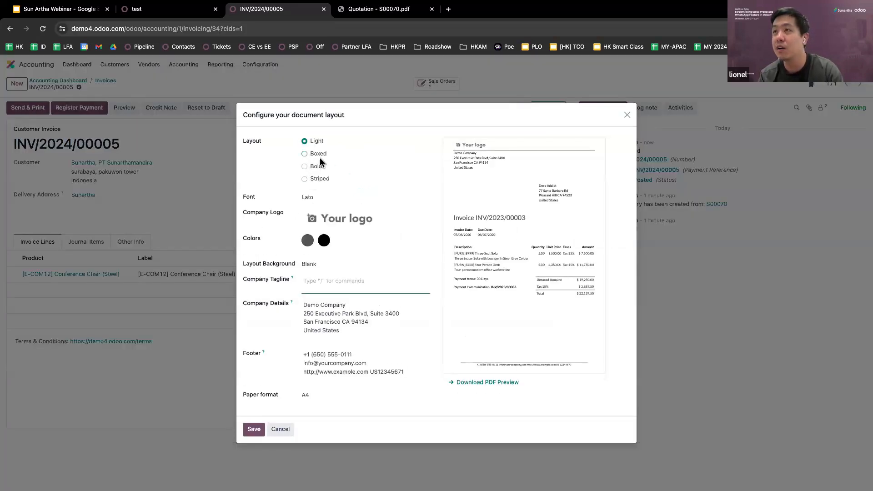
pyautogui.click(318, 154)
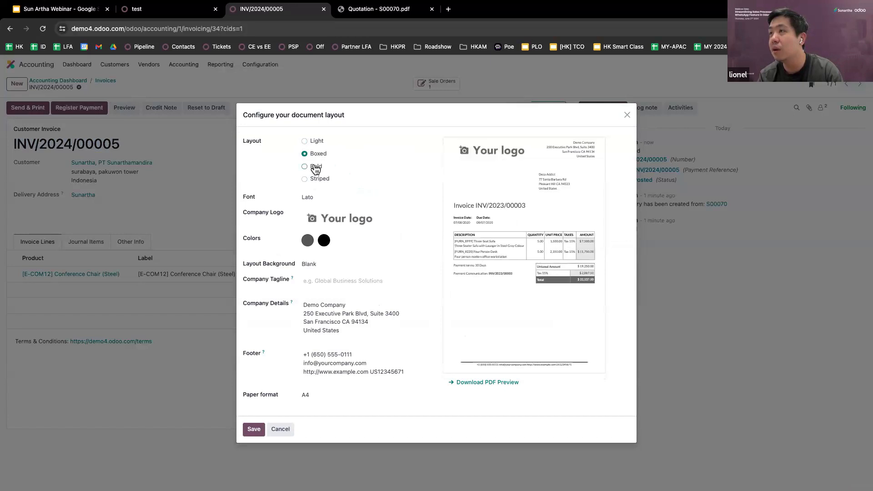
pyautogui.click(315, 168)
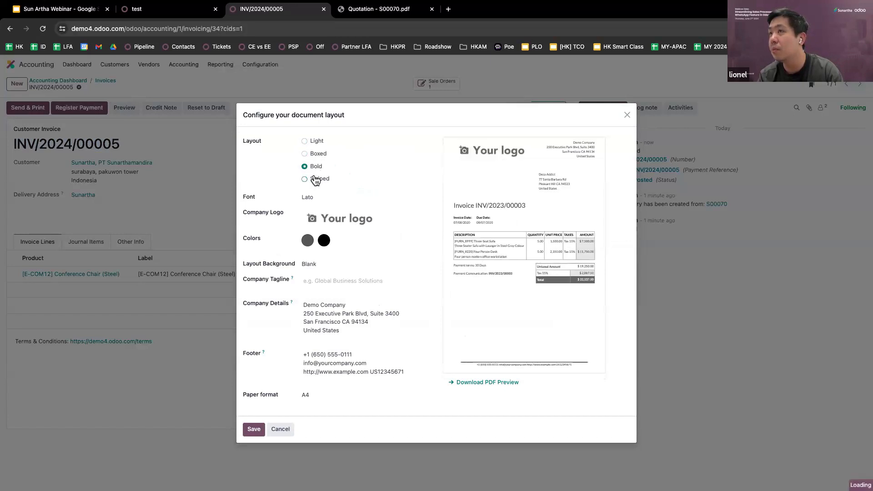
pyautogui.click(315, 179)
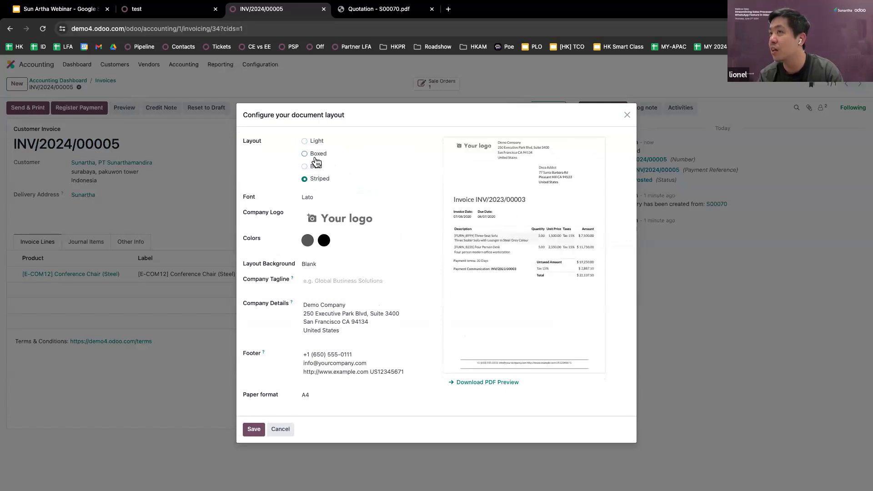
pyautogui.click(262, 431)
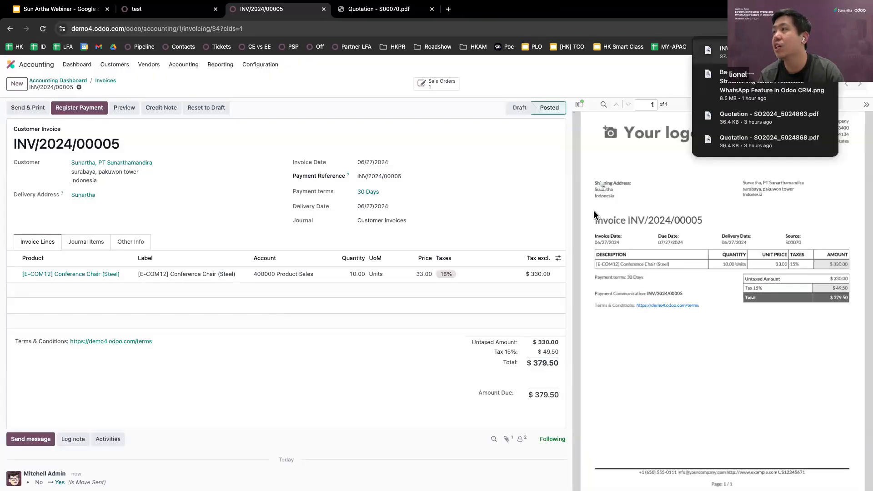
# Scroll through the generated invoice PDF showing the $379.50 total
pyautogui.scroll(3, 718, 241)
pyautogui.scroll(-3, 718, 241)
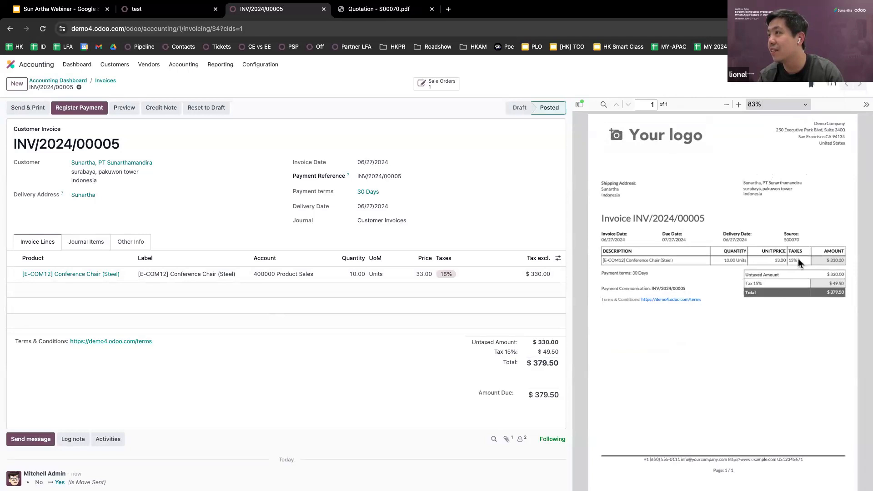
pyautogui.scroll(-1, 793, 261)
pyautogui.scroll(1, 792, 261)
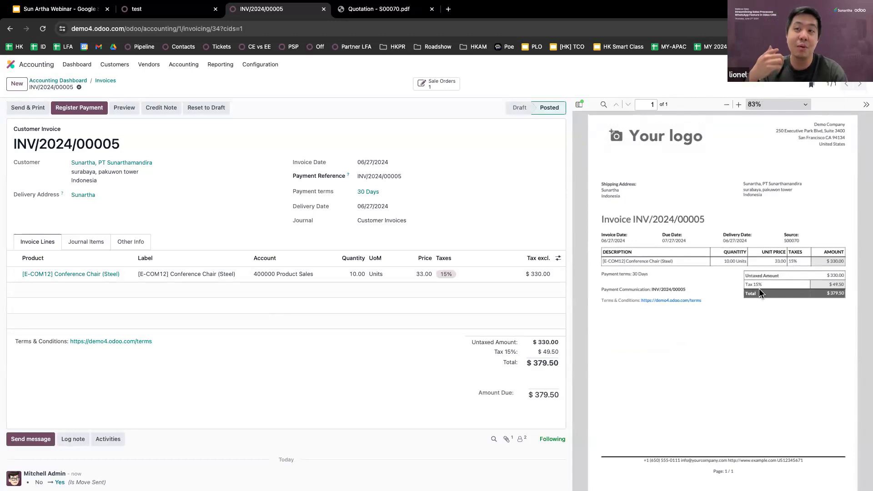
# Register a $379.50 Manual payment dated 06/27/2024 on INV/2024/00005
pyautogui.click(68, 110)
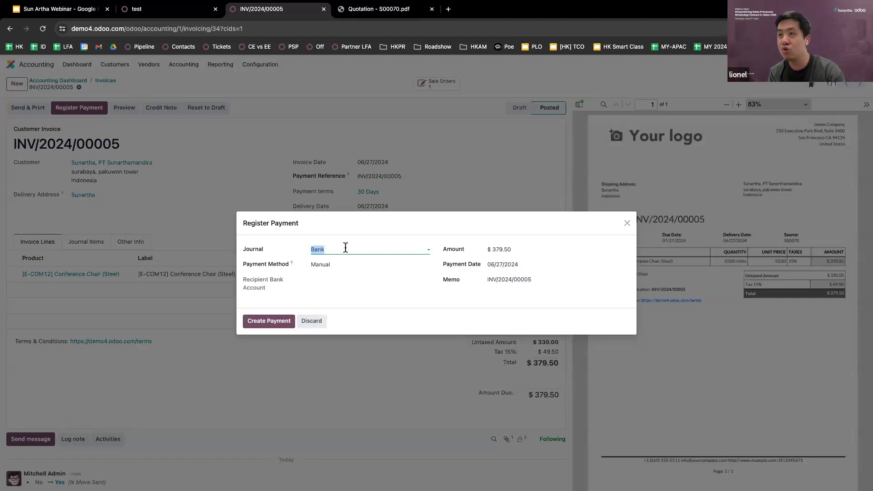
pyautogui.click(344, 264)
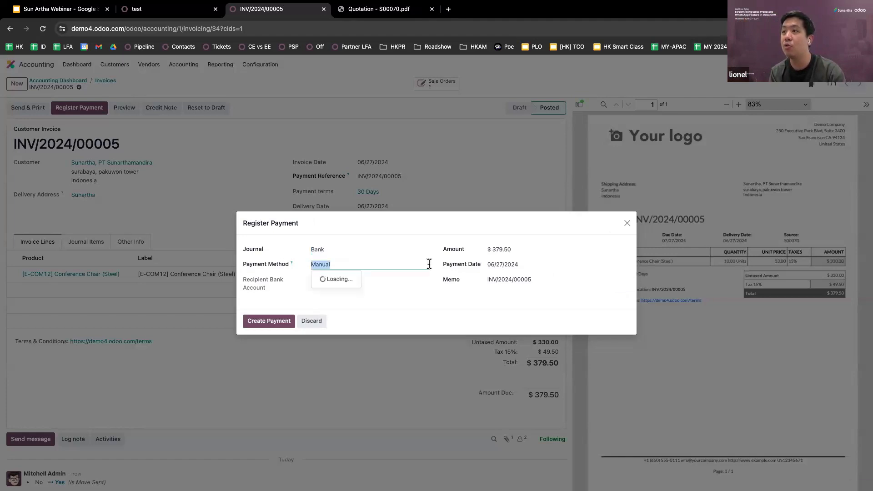
pyautogui.click(502, 249)
pyautogui.click(509, 268)
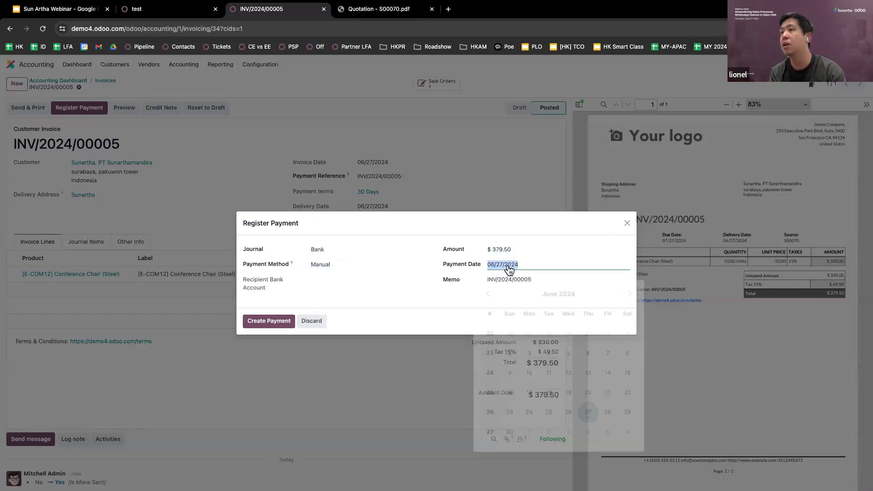
pyautogui.click(586, 405)
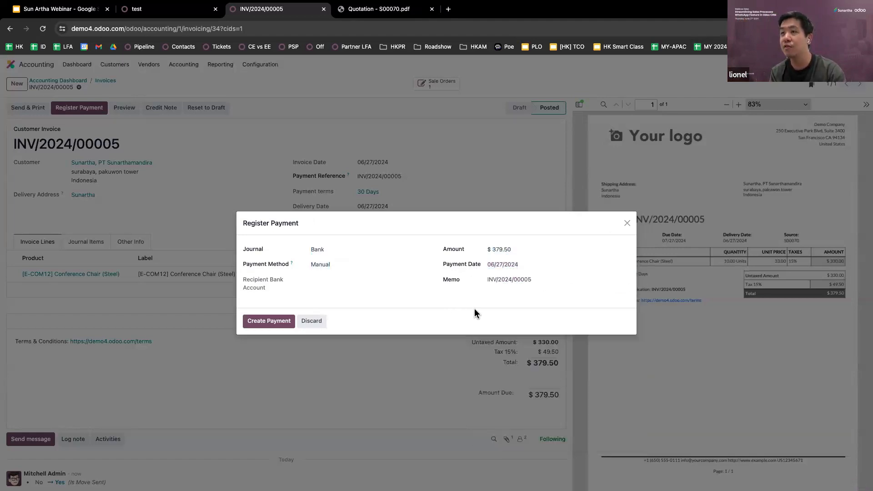
pyautogui.click(278, 321)
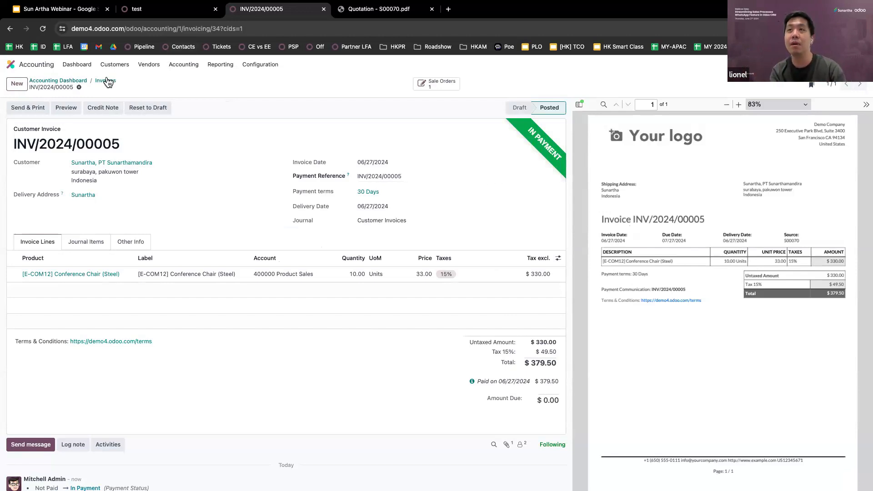
# Open Customer Invoices from the Accounting dashboard, showing INV/2024/00005 In Payment, then switch desktops
pyautogui.click(69, 81)
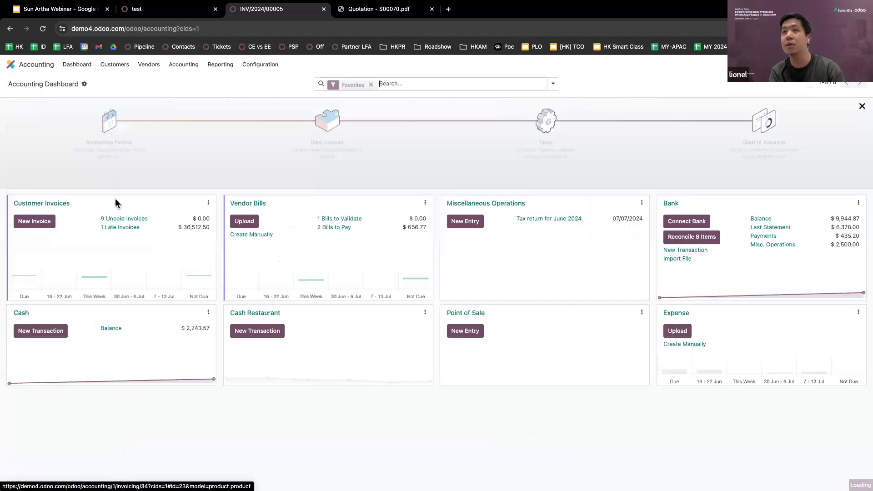
pyautogui.click(51, 208)
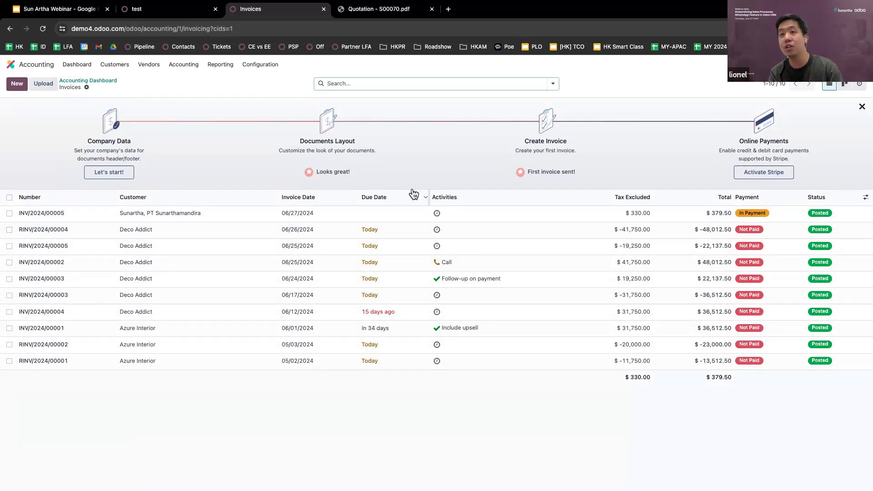
pyautogui.hotkey('ctrl', 'Right')
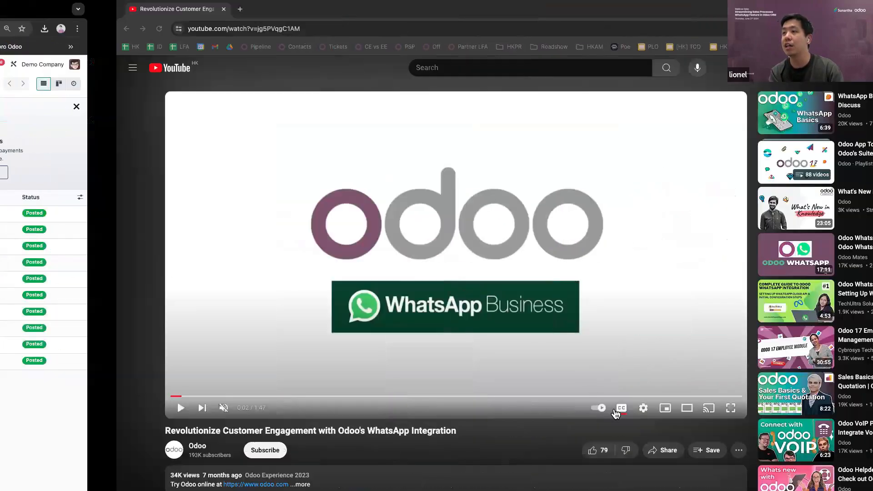
# Play the WhatsApp integration video full screen through its wedding-cake chat and '/lead Wedding Planner' demo
pyautogui.click(615, 410)
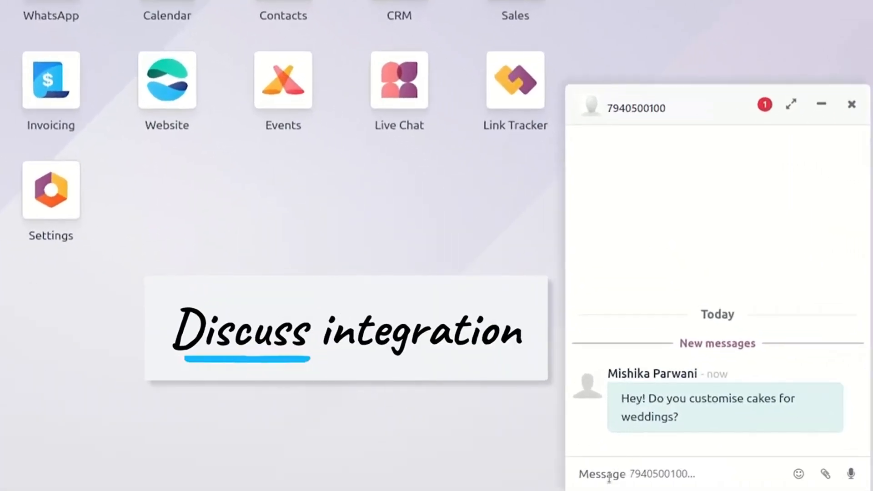
pyautogui.click(609, 477)
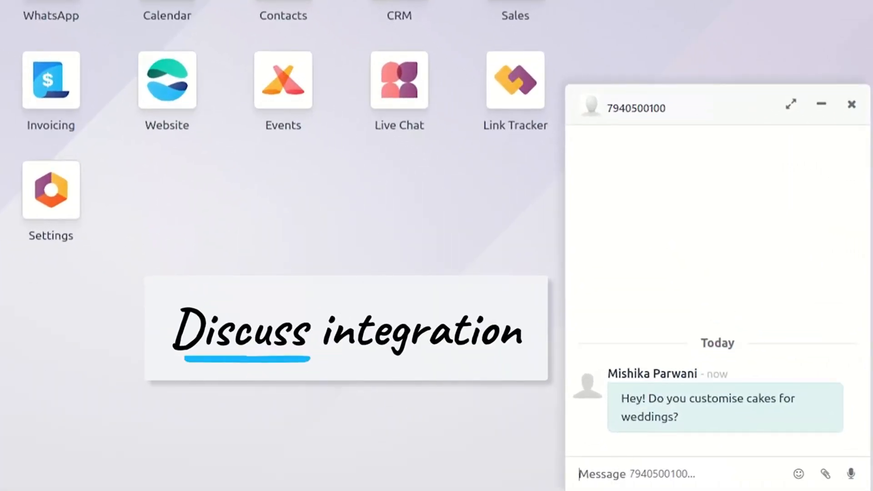
pyautogui.write('Yes, checkout our wedding cakes menu')
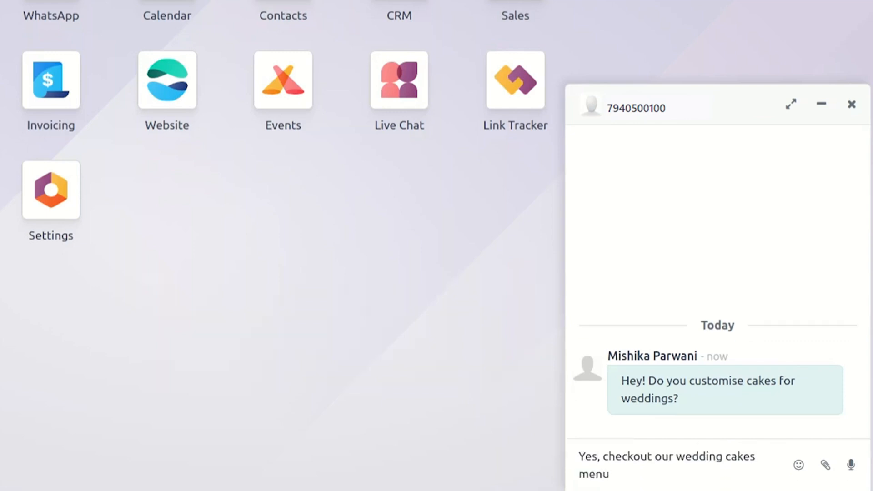
pyautogui.press('Return')
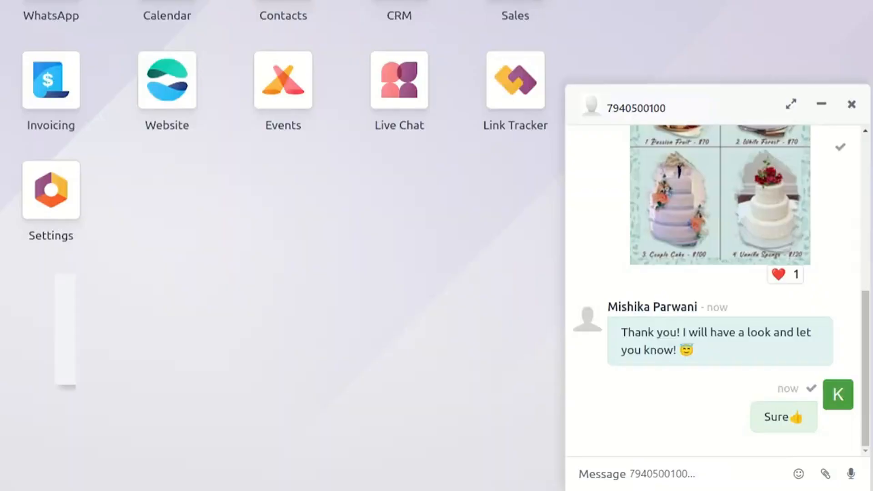
pyautogui.write('/lead Wedding')
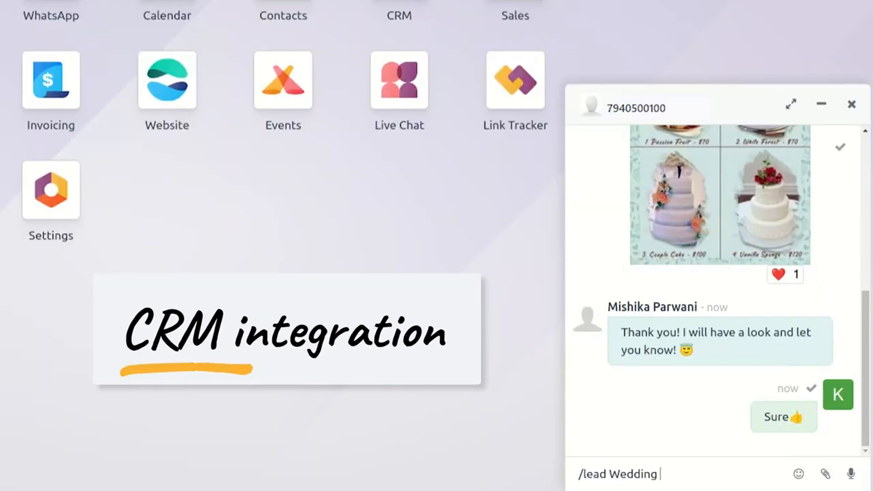
pyautogui.write(' Planner')
pyautogui.press('Return')
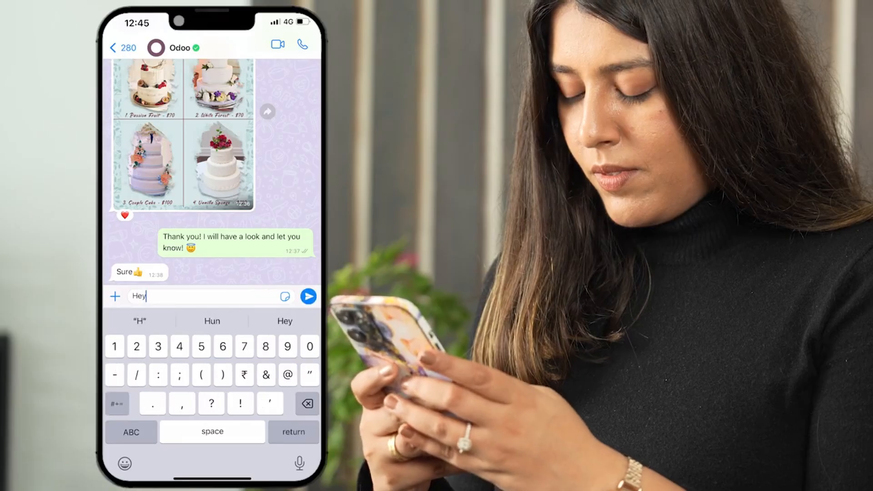
pyautogui.write('lly like the couple cake.')
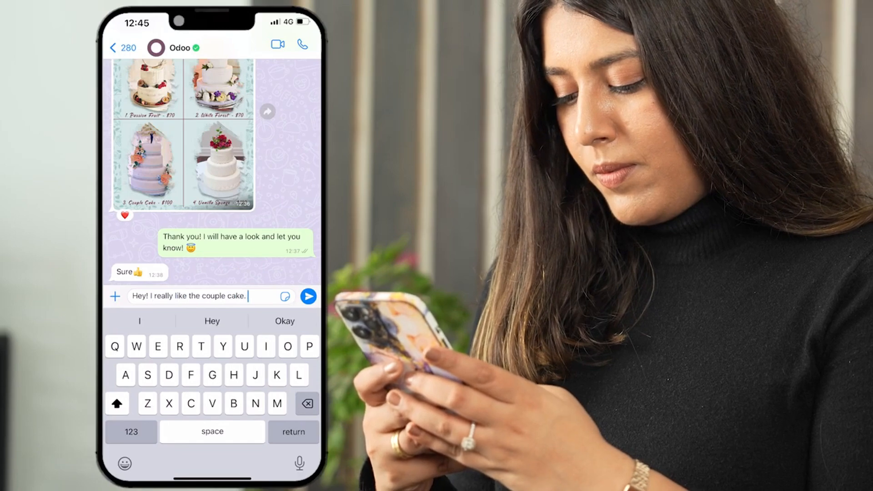
pyautogui.click(308, 296)
pyautogui.write('Please make sure there are no nuts in it!')
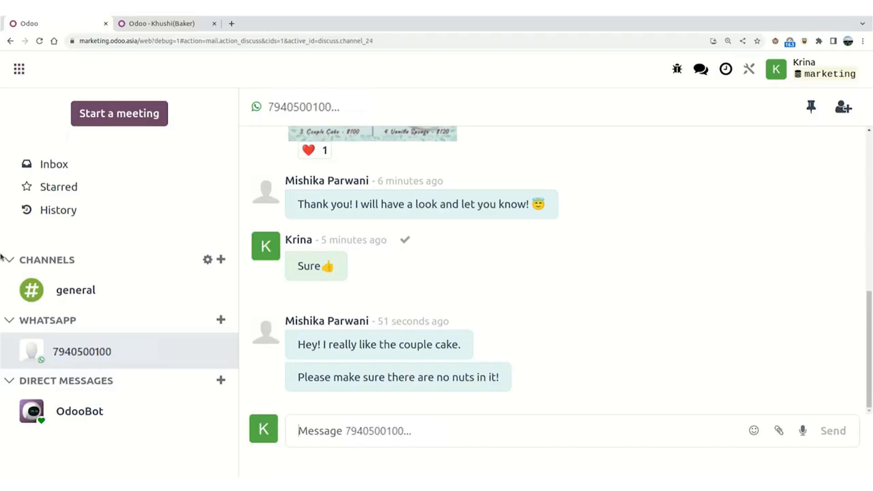
# Keep the video playing as the demo replies 'Noted!' and moves through further Odoo Discuss screens
pyautogui.write('Noted!')
pyautogui.press('Return')
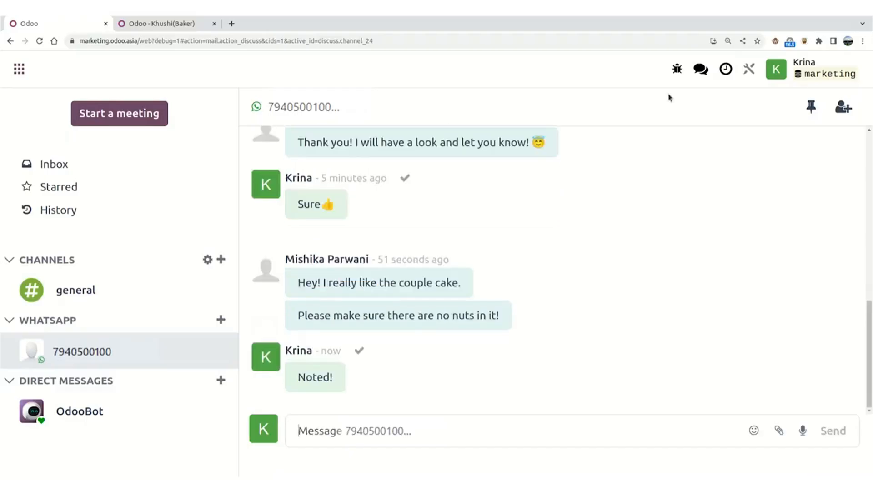
pyautogui.click(841, 107)
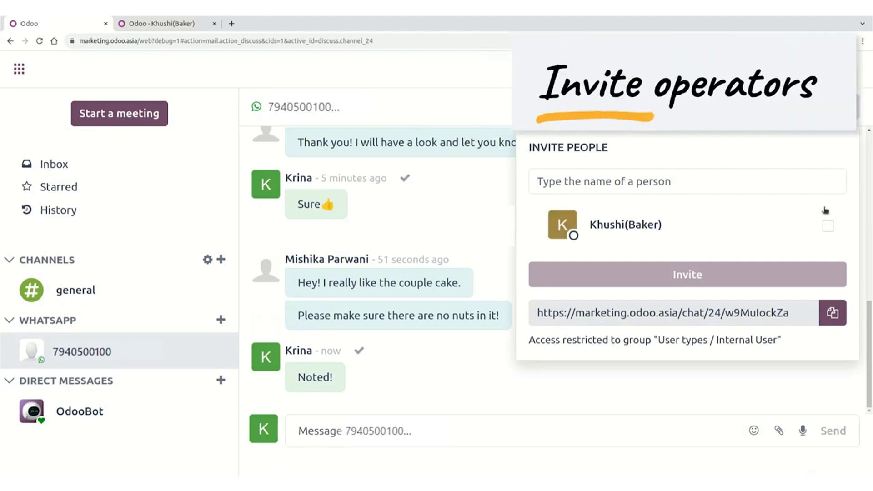
pyautogui.click(828, 226)
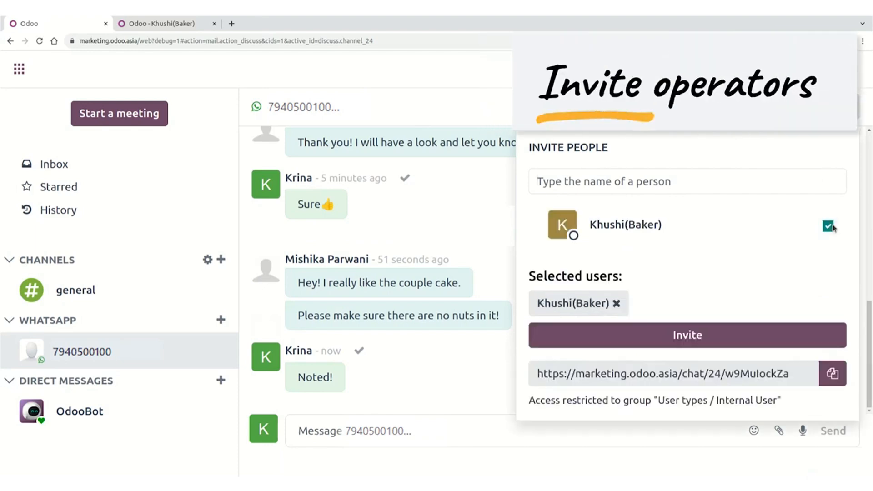
pyautogui.click(703, 336)
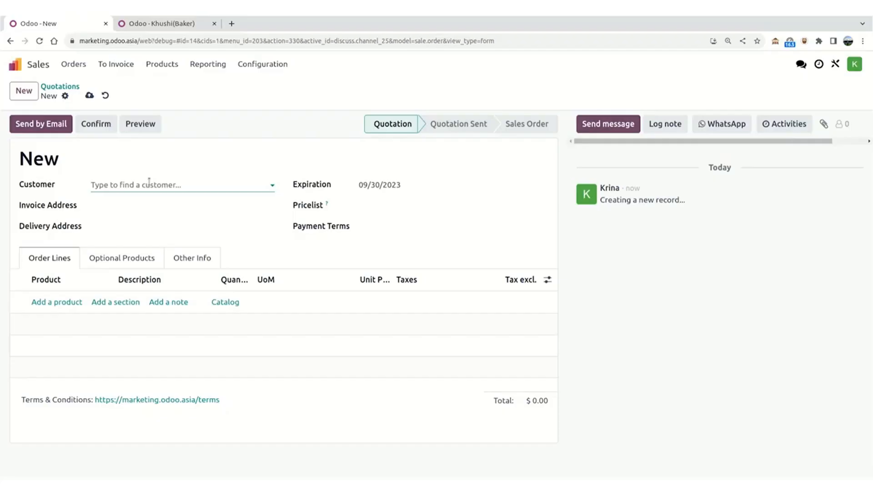
pyautogui.write('mishi')
pyautogui.click(142, 204)
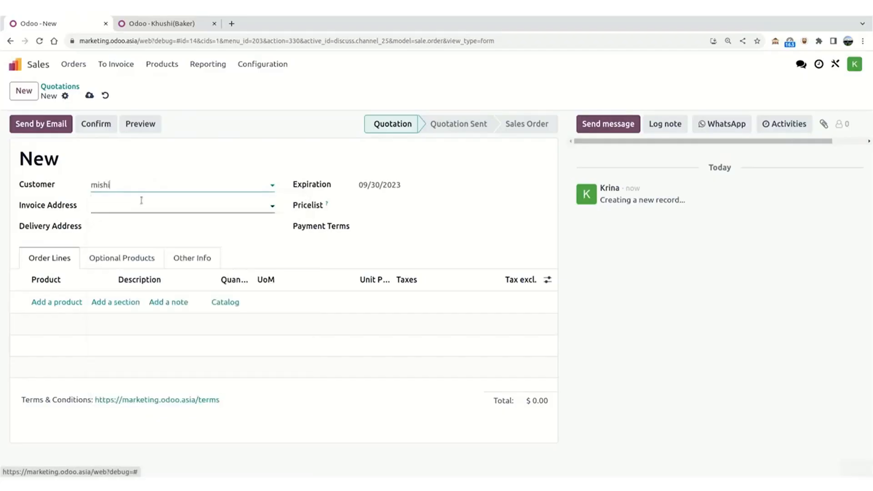
# Leave the finished video and bring back the 'Publish your WhatsApp number' slide in Google Slides
pyautogui.click(68, 302)
pyautogui.click(68, 302)
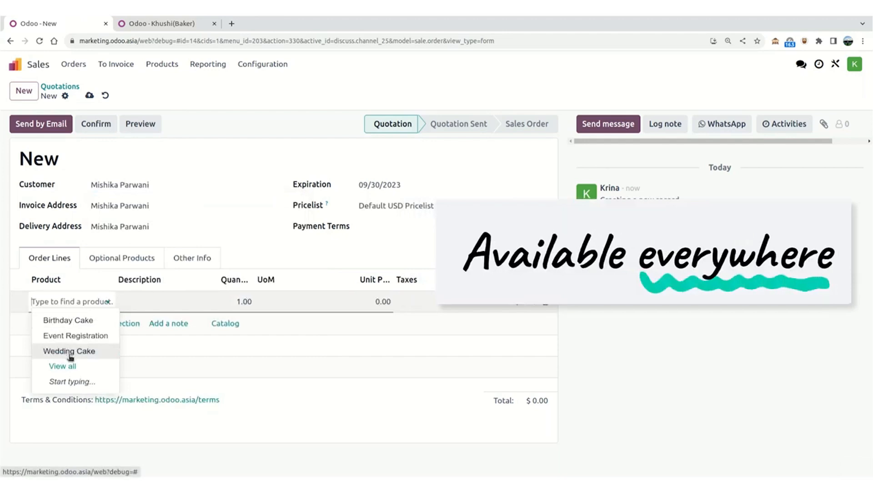
pyautogui.click(69, 351)
pyautogui.click(718, 131)
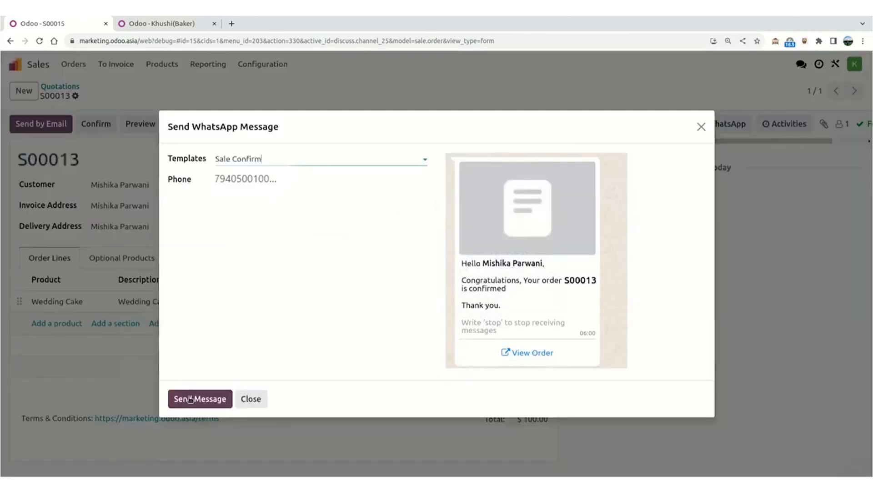
pyautogui.click(191, 400)
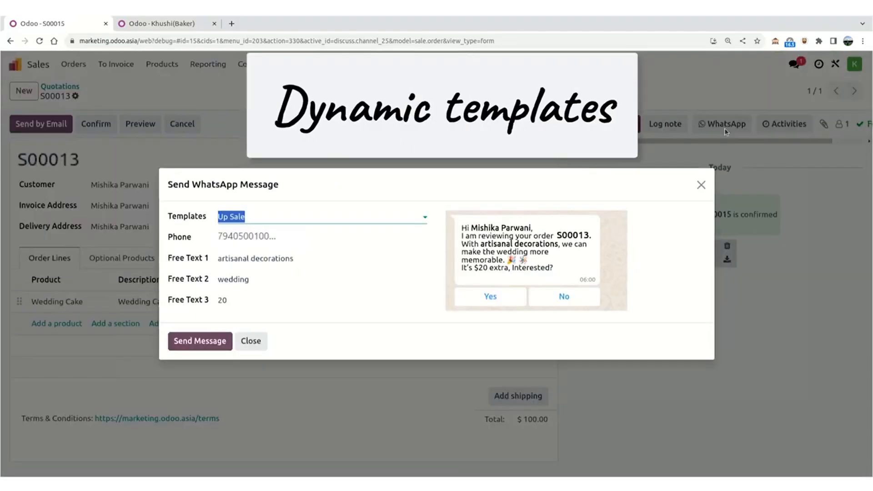
pyautogui.click(206, 342)
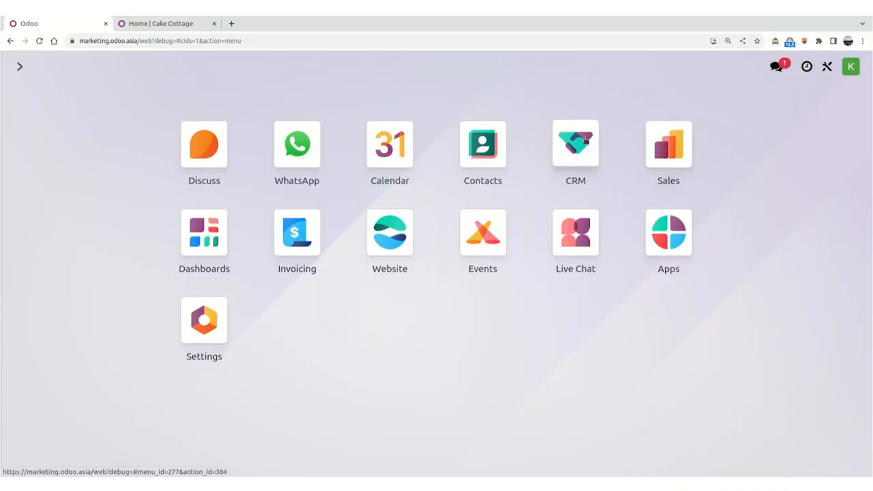
pyautogui.click(585, 142)
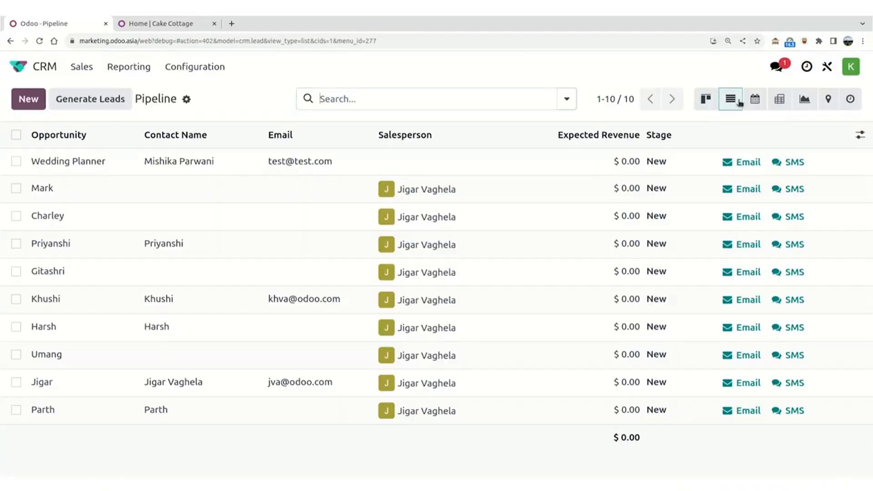
pyautogui.click(16, 134)
pyautogui.click(485, 104)
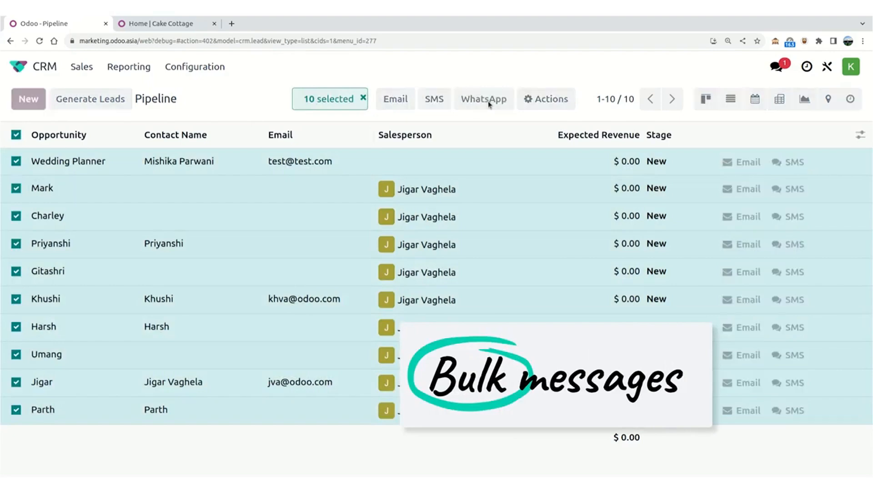
pyautogui.click(146, 362)
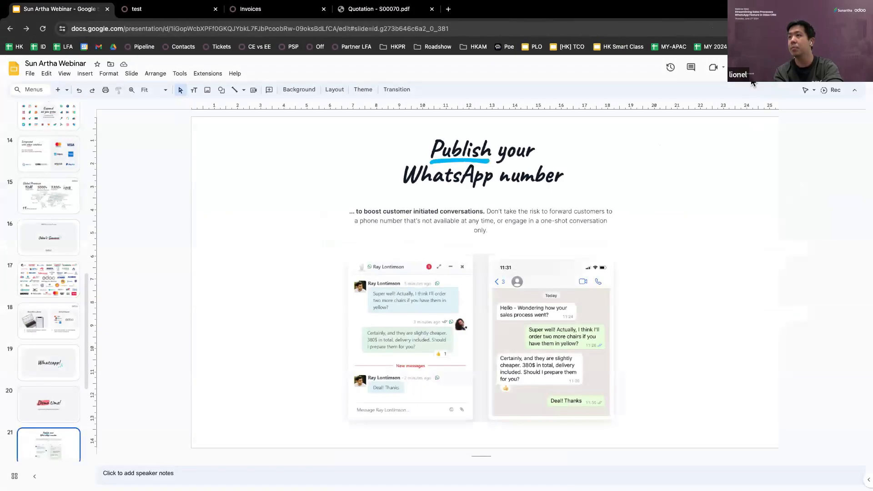
# Start the Sun Artha Webinar slideshow and advance two slides to 'The power of Odoo Discuss'
pyautogui.hotkey('ctrl', 'F5')
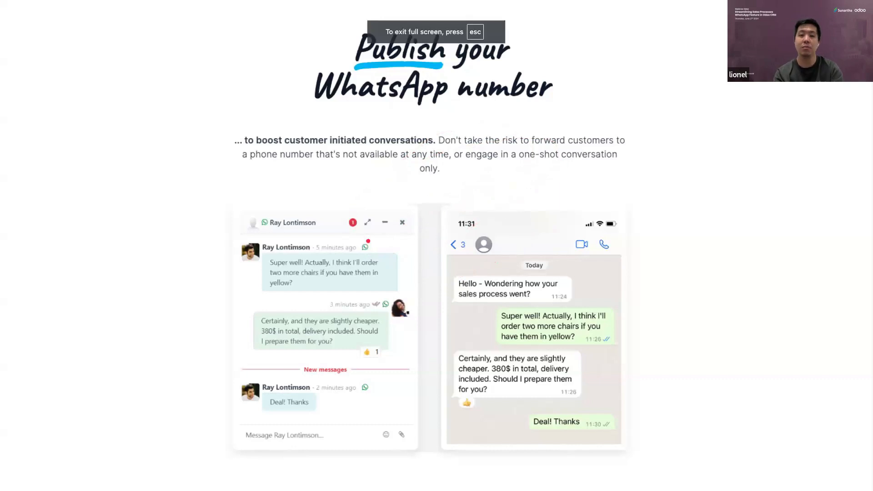
pyautogui.press('Right')
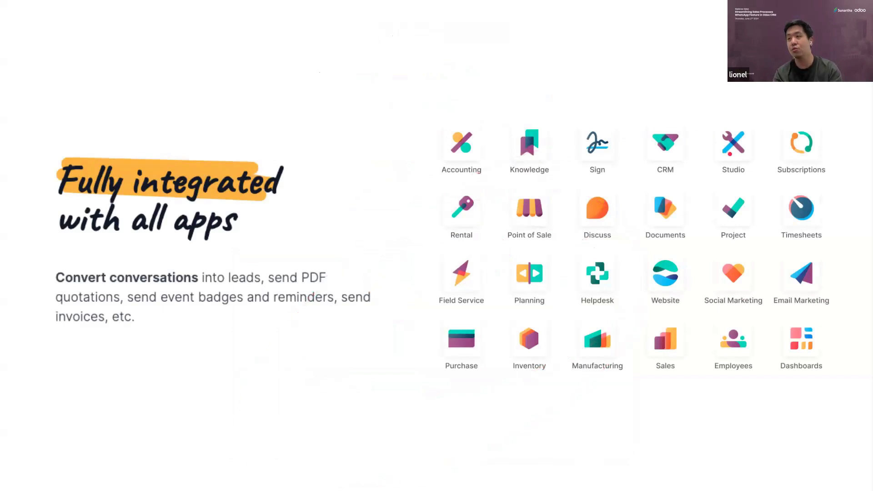
pyautogui.press('Right')
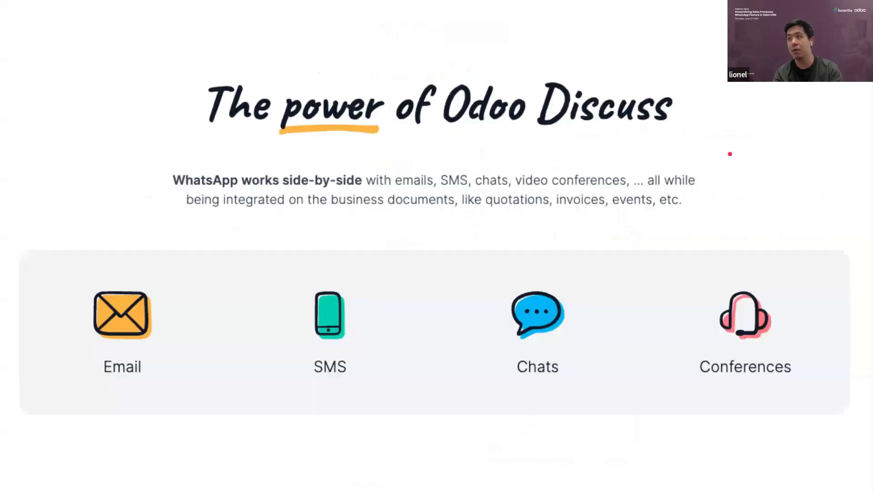